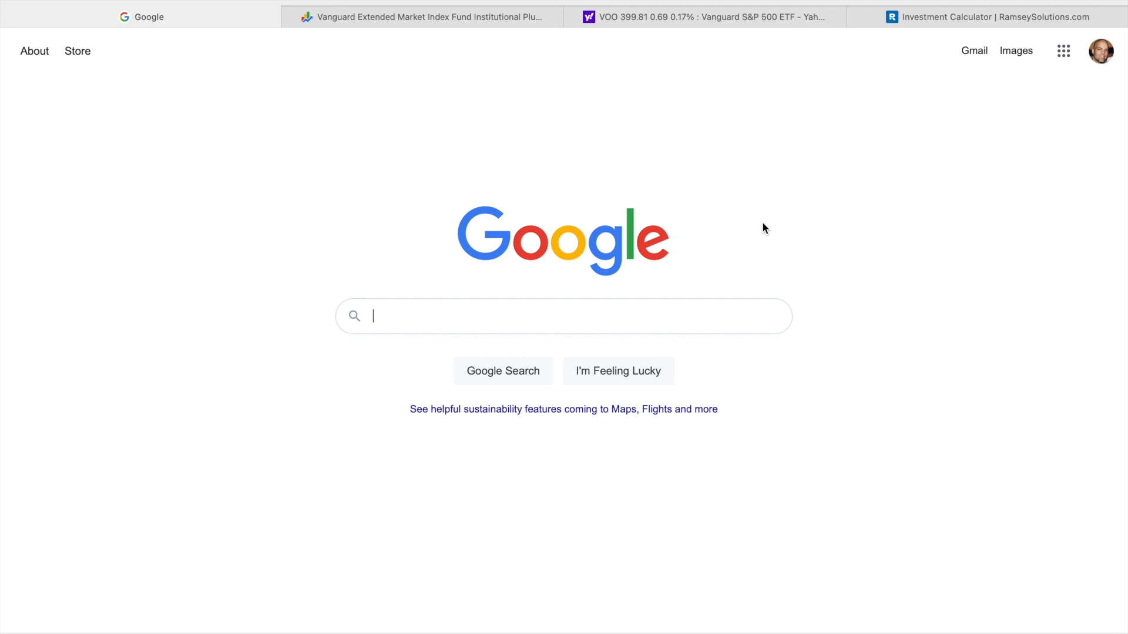
Search Google for "empower retirement" and open the Empower Retirement website
type("empow")
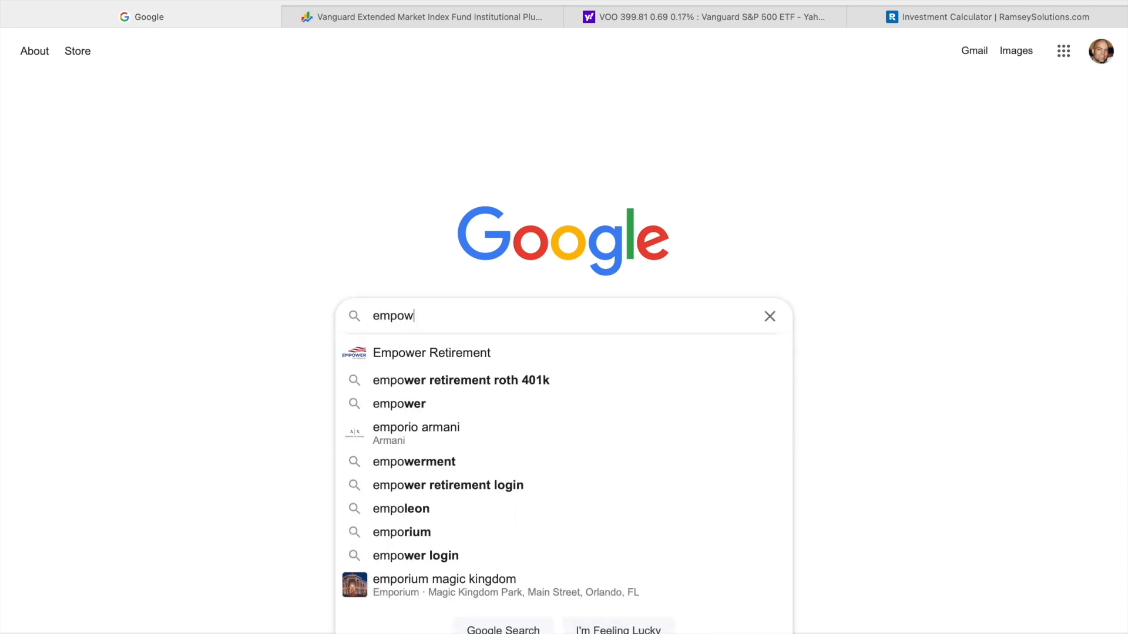
type("er retimren")
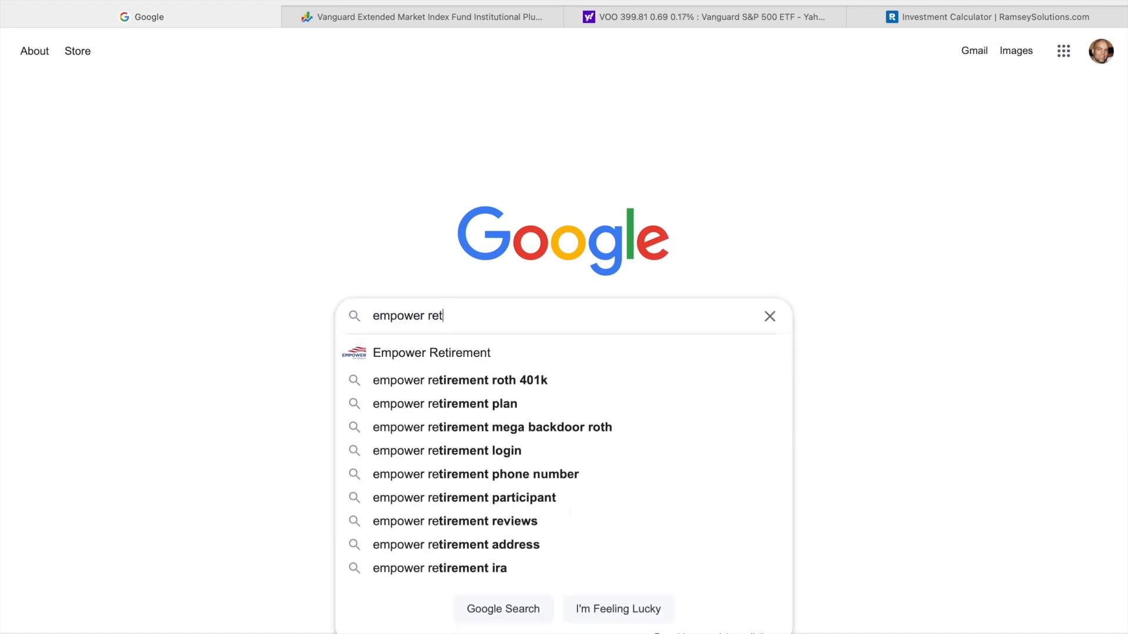
key("BackSpace")
key("BackSpace")
key("BackSpace")
key("BackSpace")
type("rement")
key("Return")
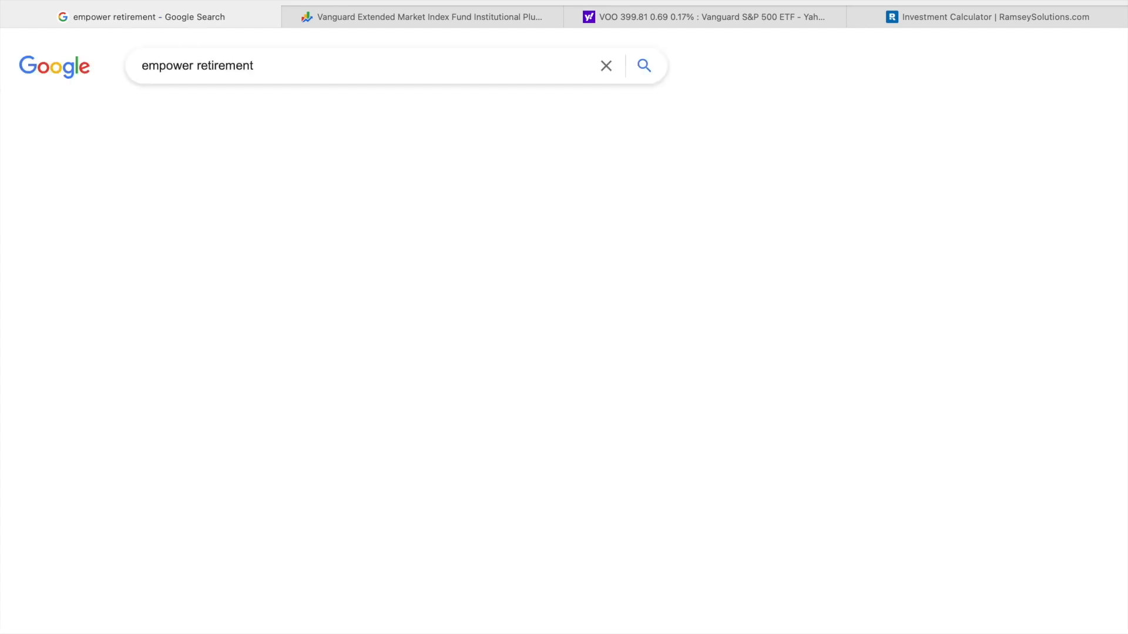
left_click(597, 190)
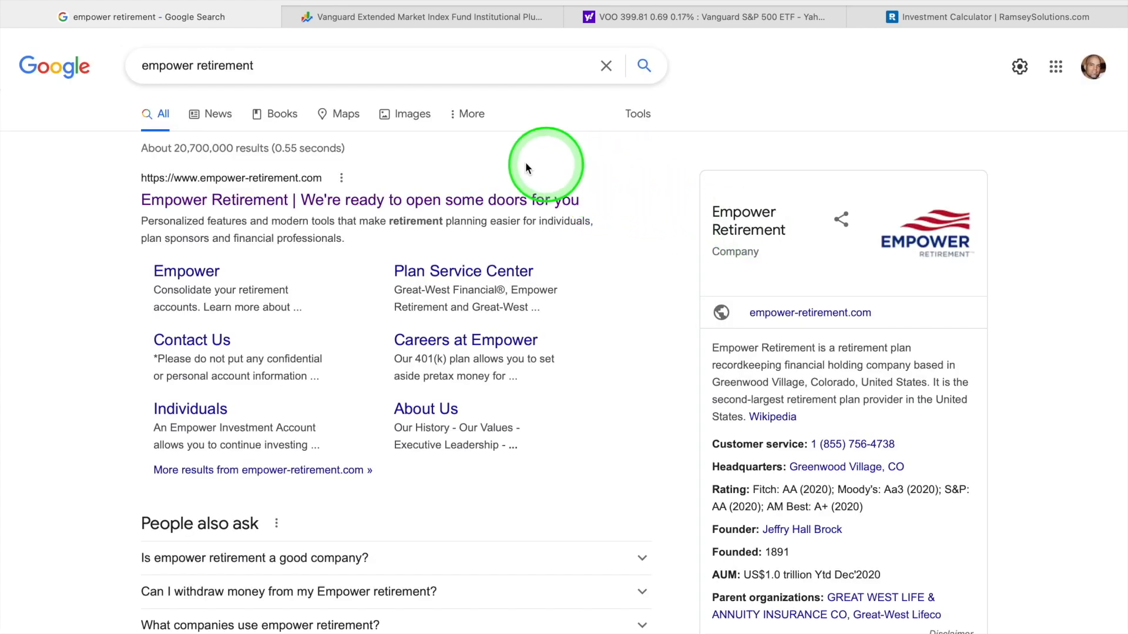
left_click(181, 210)
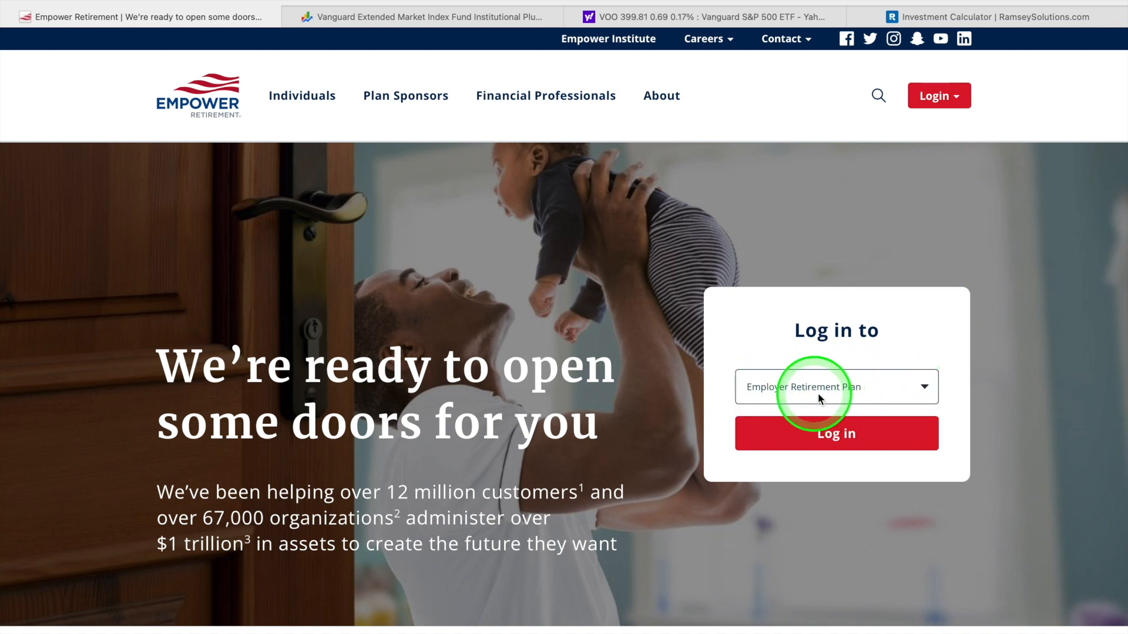
Log in to the Employer Retirement Plan and open the JetBlue Airways Retirement Plan account
left_click(826, 437)
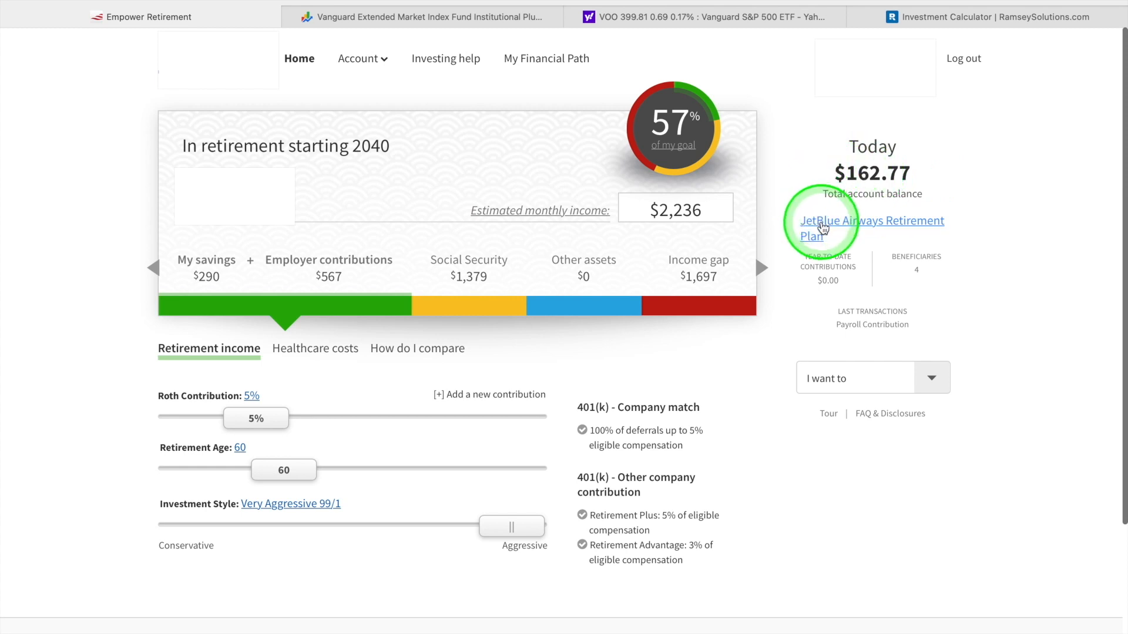
left_click(875, 229)
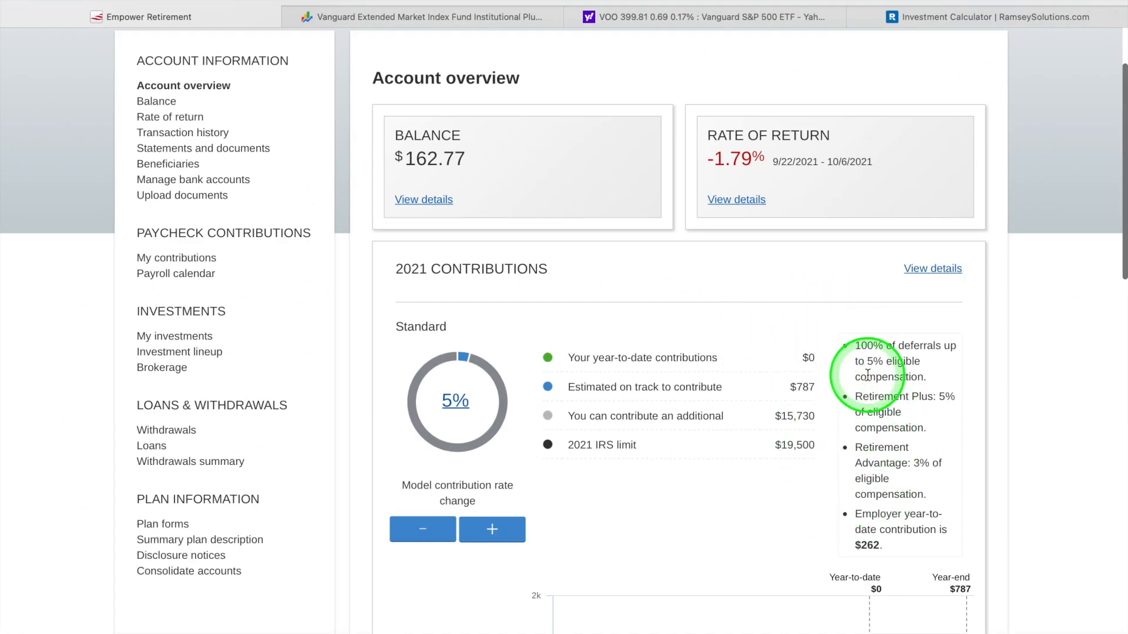
Examine the company match, Retirement Plus and Retirement Advantage terms beside the 2021 contributions in the account overview
scroll(874, 432, "down", 3)
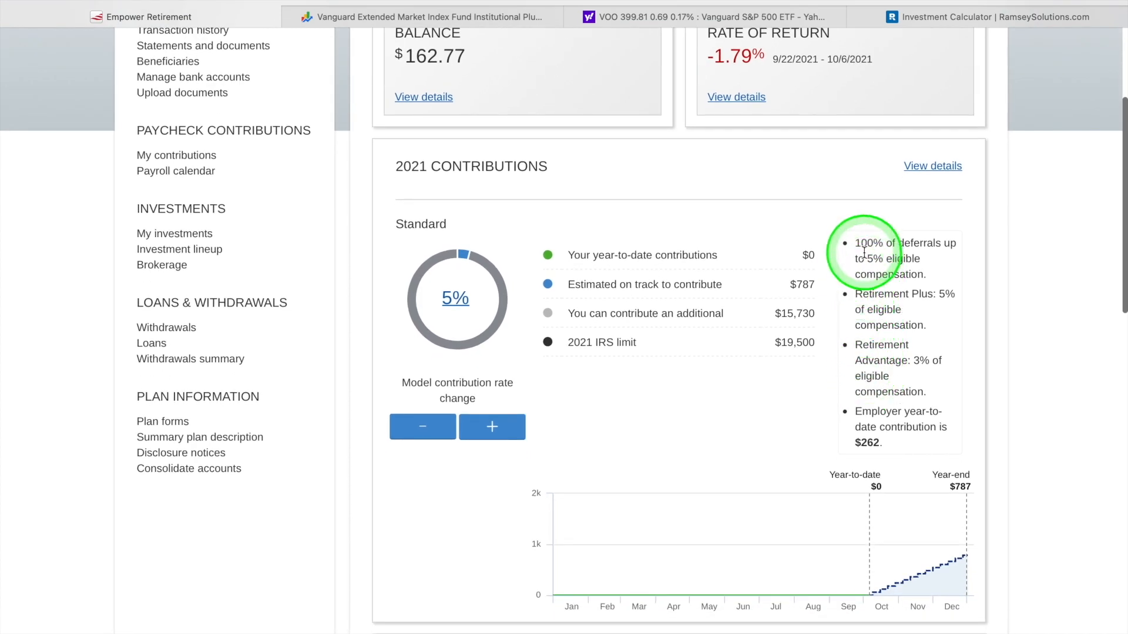
key("F1")
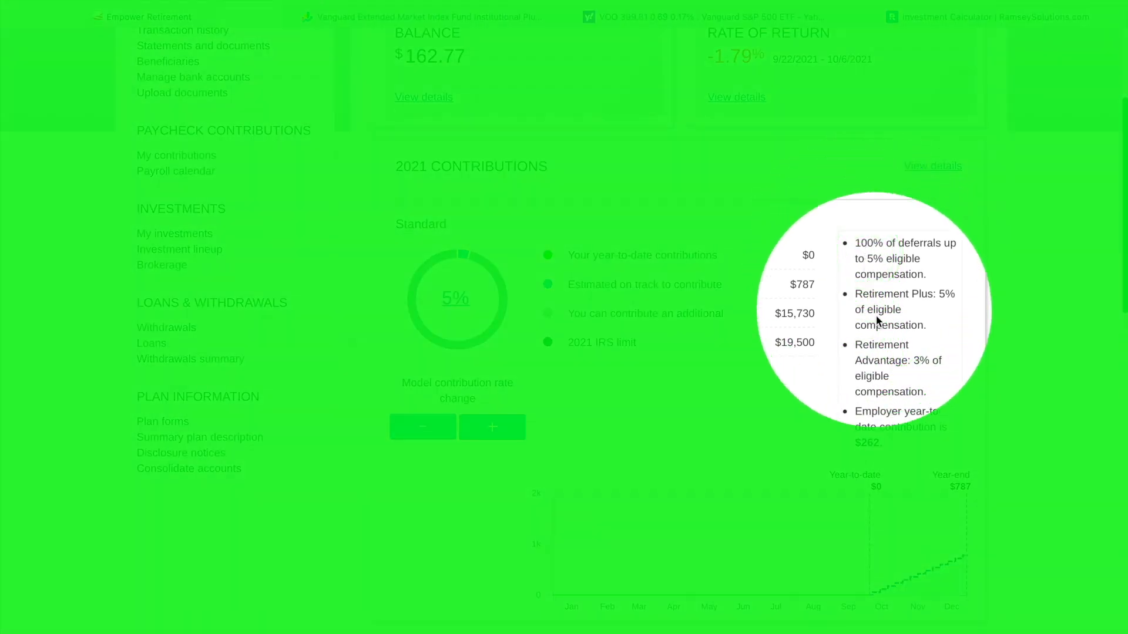
key("F1")
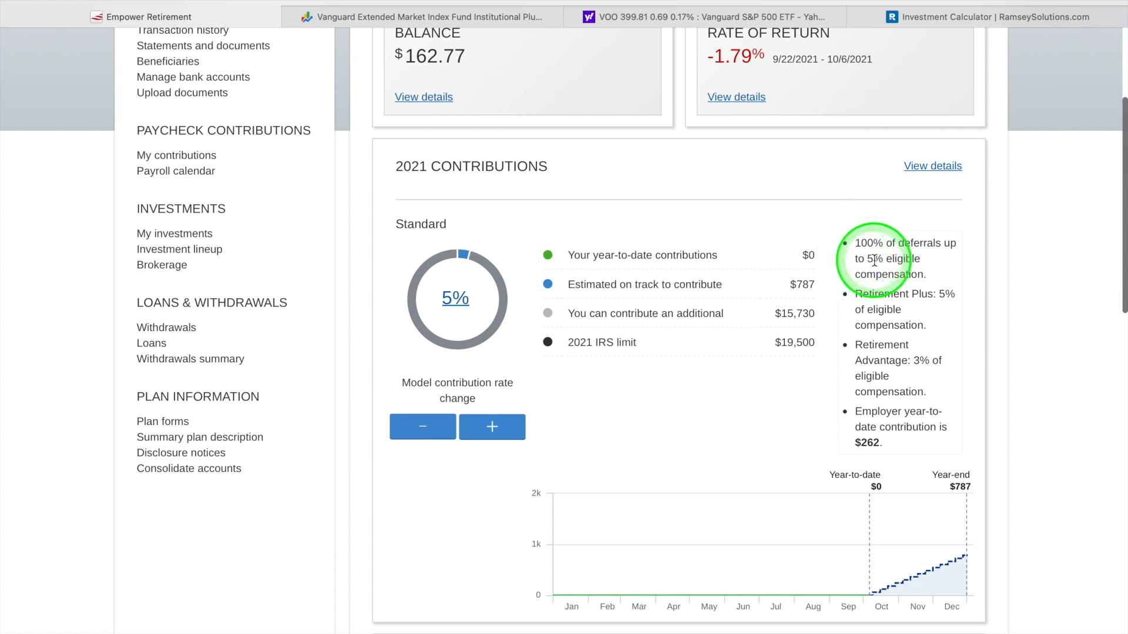
triple_click(928, 274)
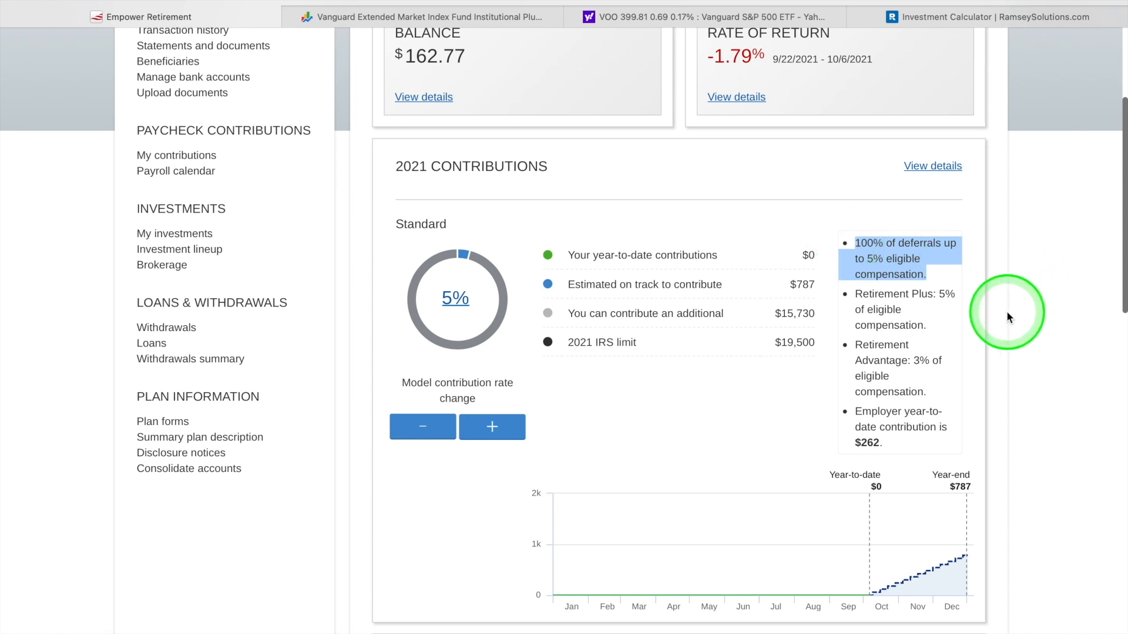
left_click(919, 320)
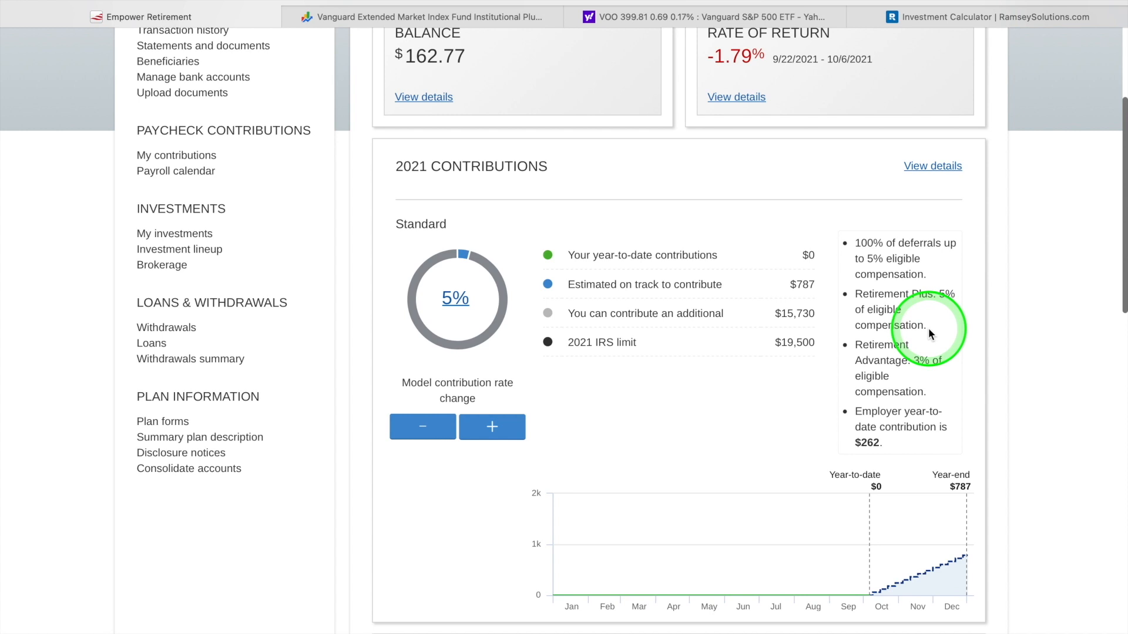
left_click_drag(927, 327, 884, 297)
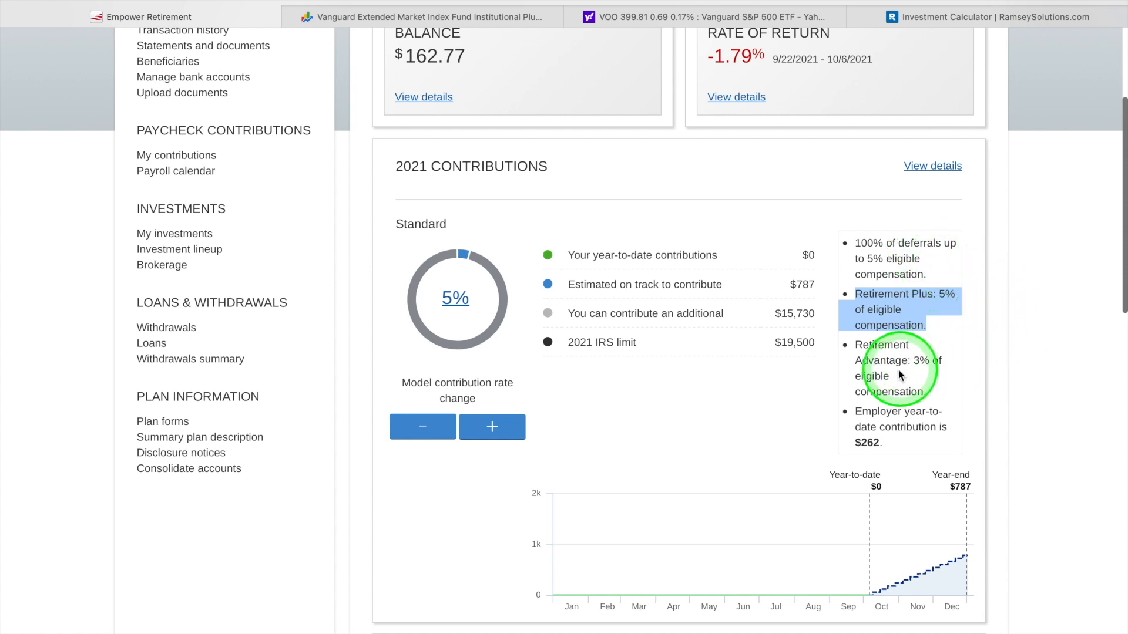
left_click_drag(929, 395, 848, 351)
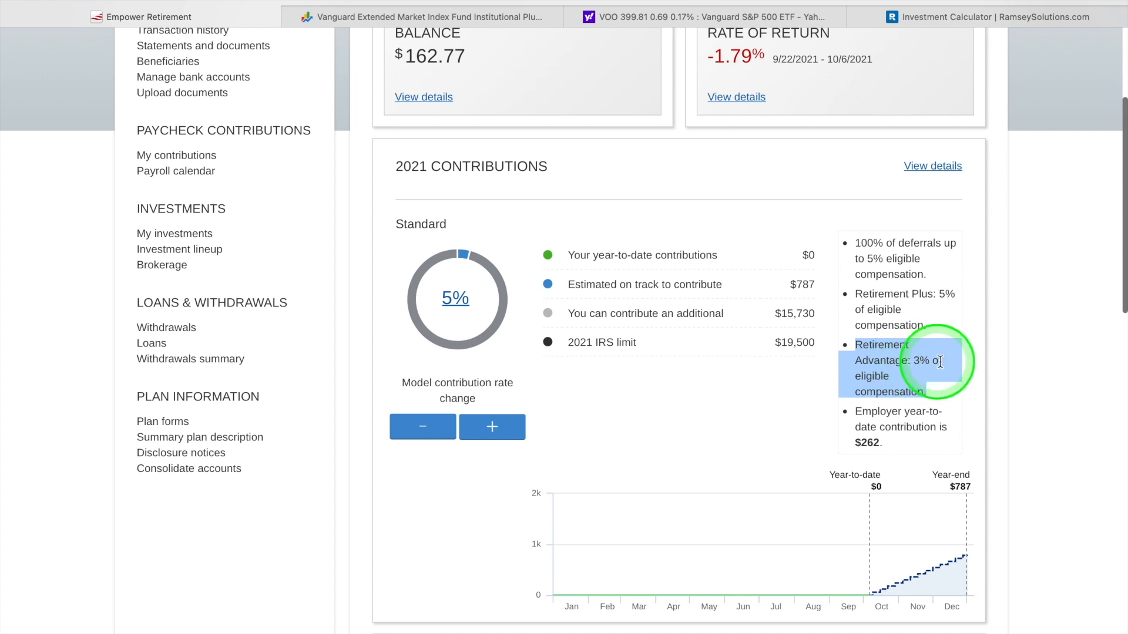
left_click(955, 396)
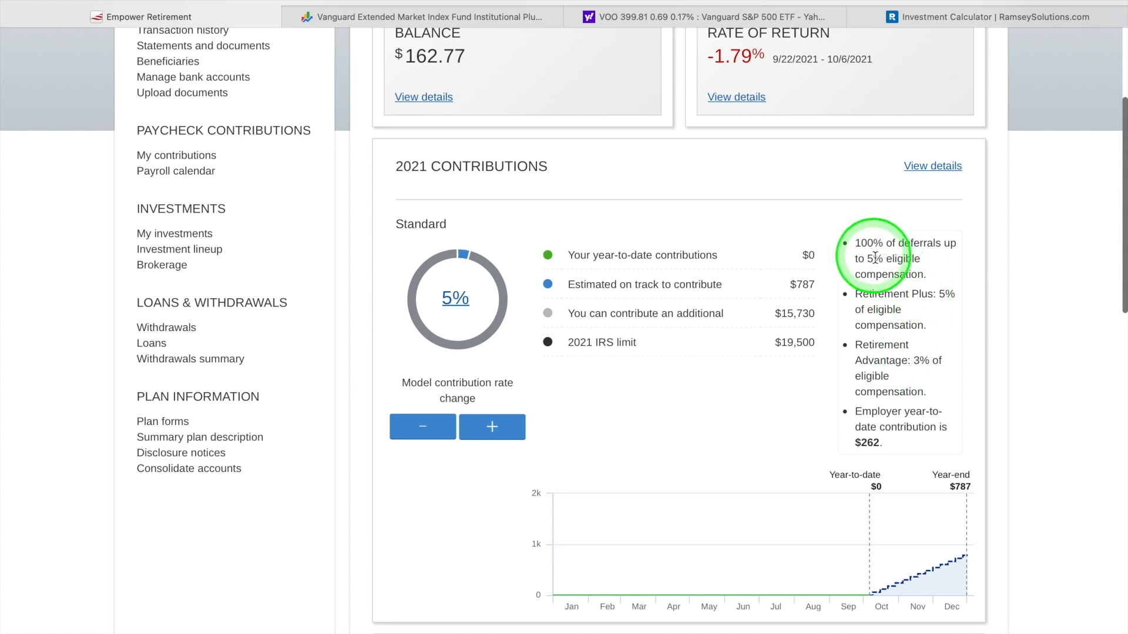
left_click_drag(853, 250, 937, 367)
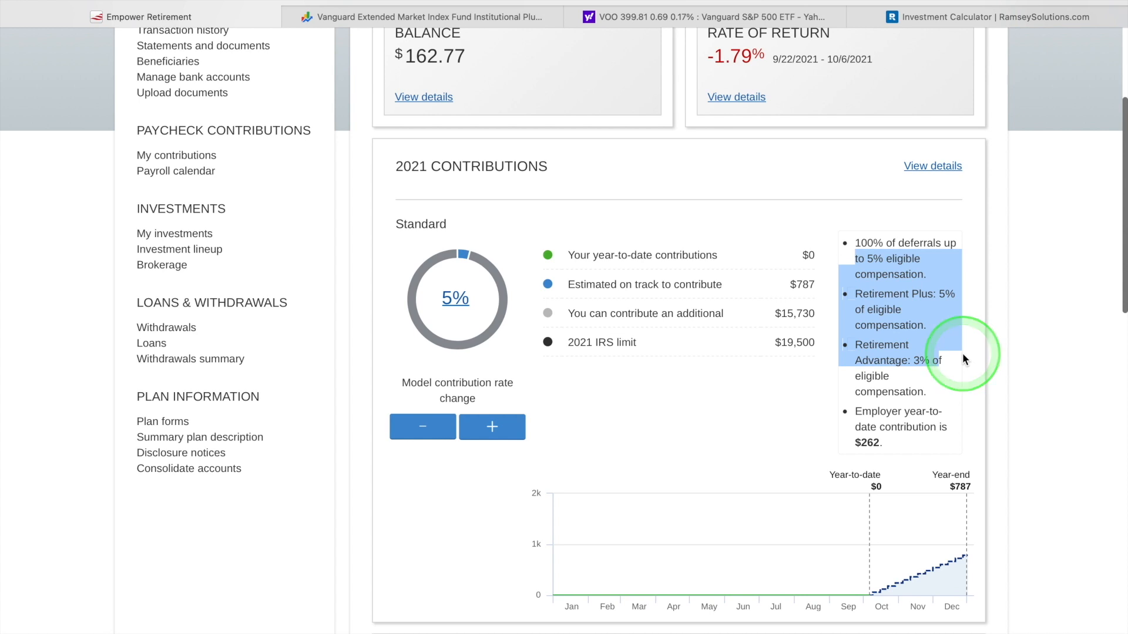
left_click(974, 332)
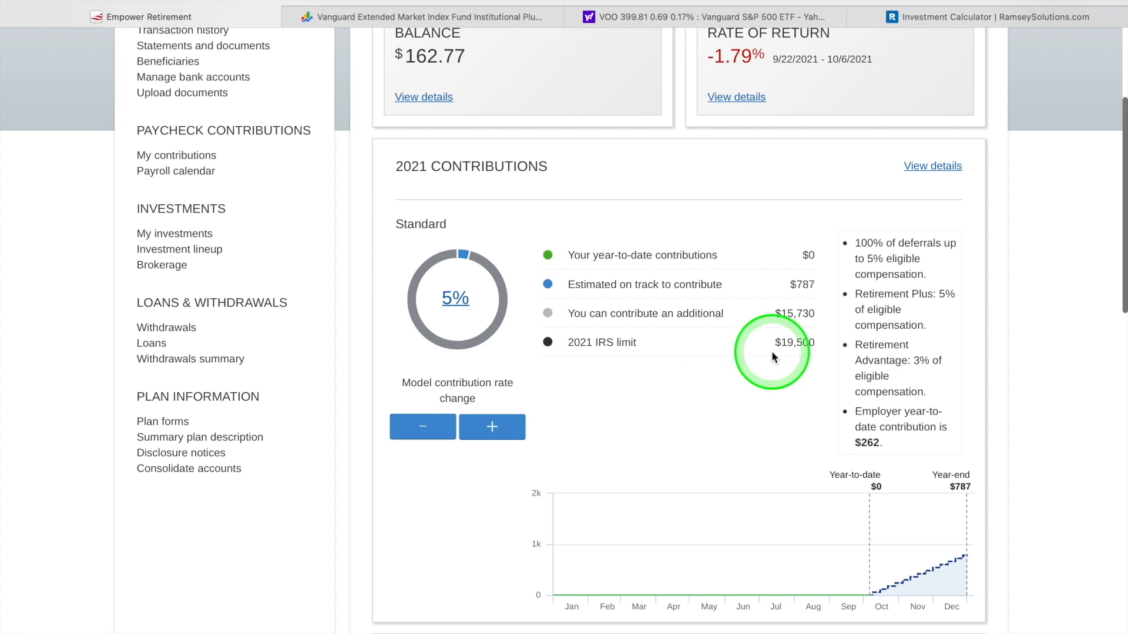
Go to the paycheck contributions and open the Roth contribution for editing
scroll(764, 355, "up", 3)
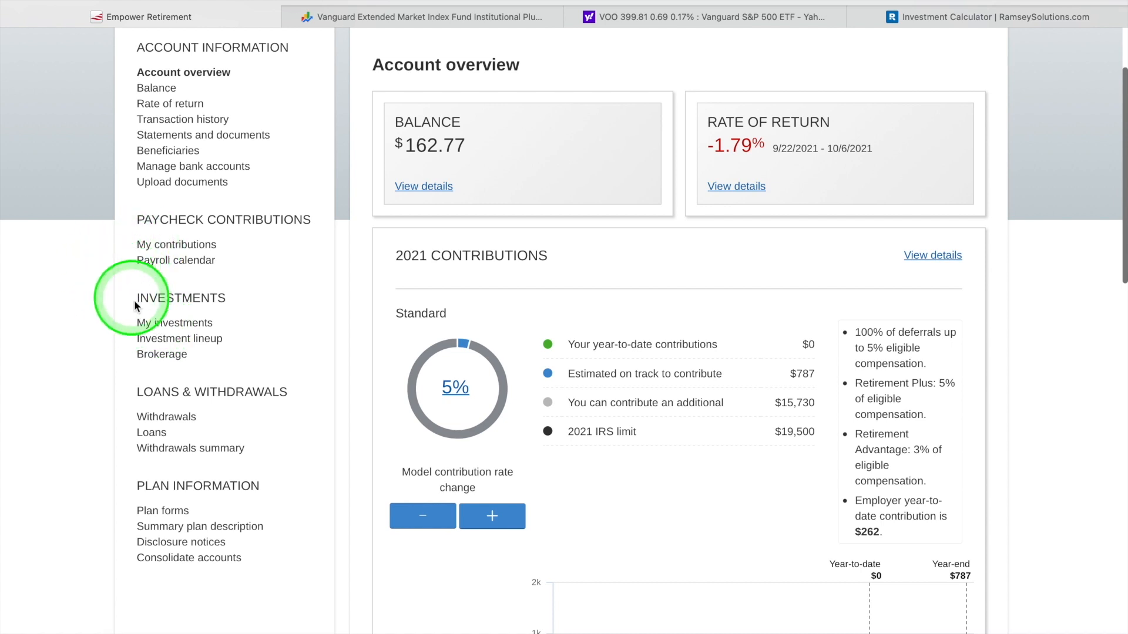
left_click(165, 245)
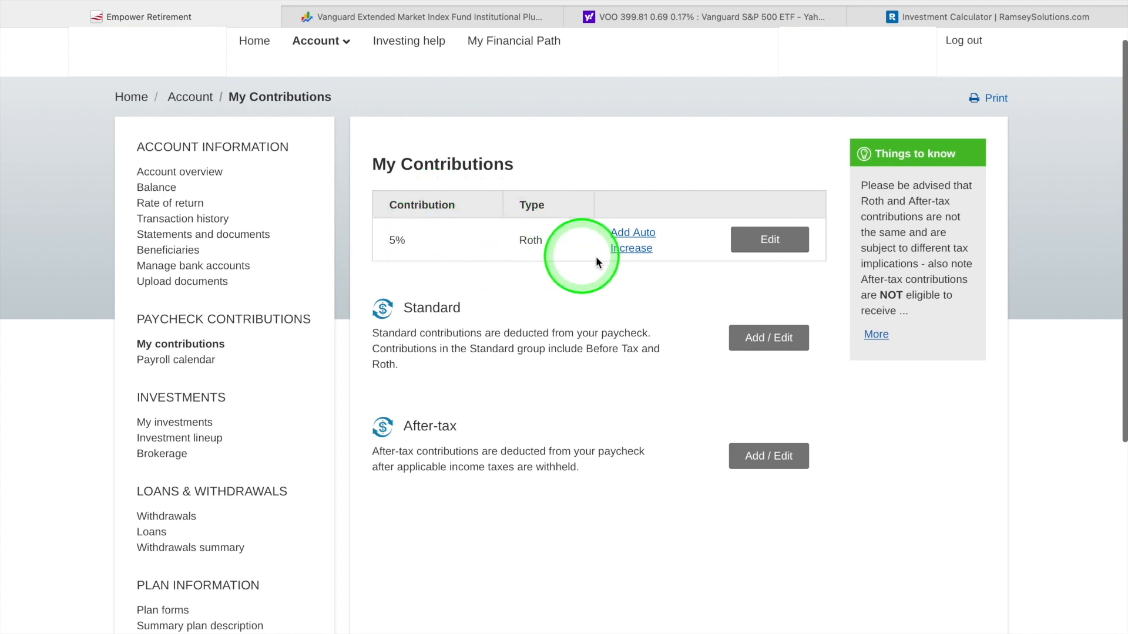
left_click(760, 242)
scroll(631, 353, "down", 1)
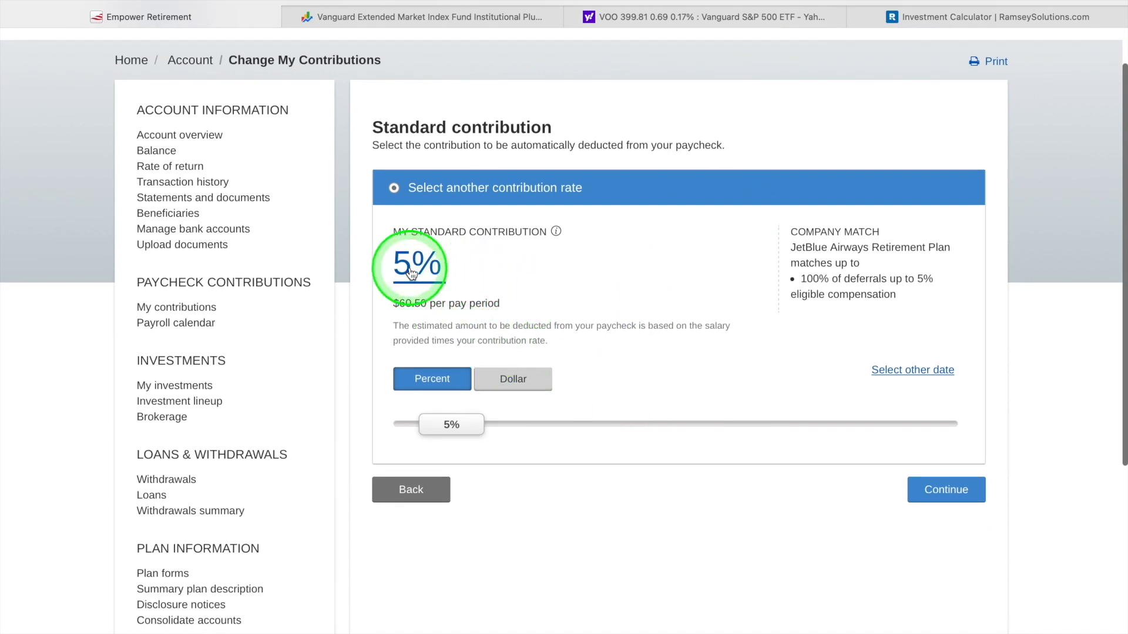
Keep the standard contribution rate at 5% and continue with it as a Roth contribution
mouse_move(450, 433)
left_mouse_down()
mouse_move(536, 424)
mouse_move(465, 438)
mouse_move(503, 424)
mouse_move(441, 424)
mouse_move(454, 427)
left_mouse_up()
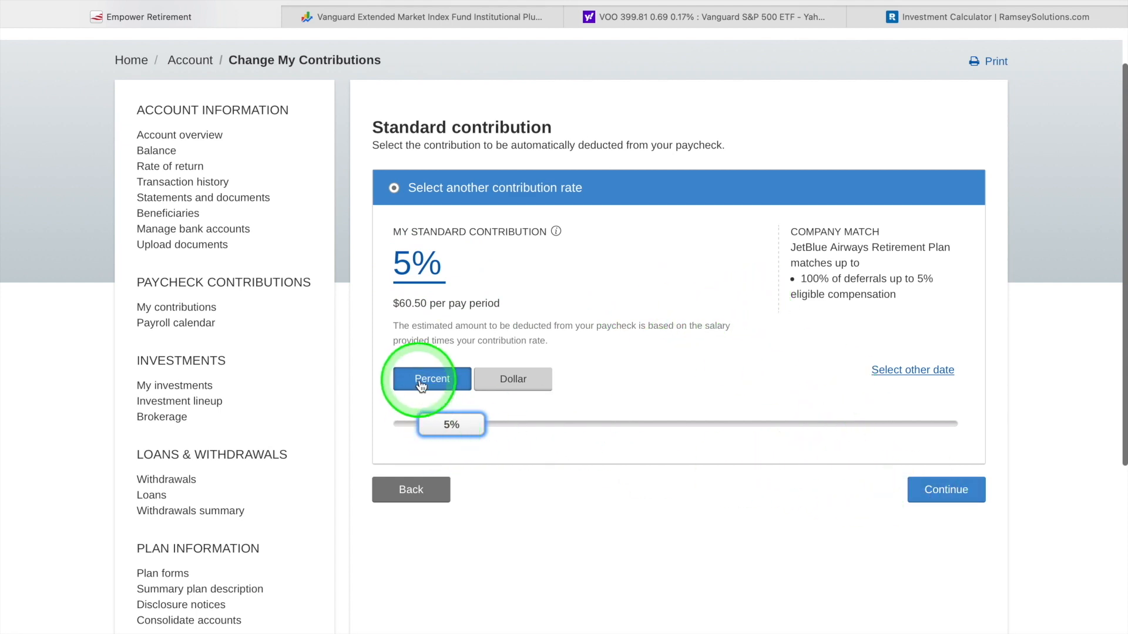
left_click(955, 498)
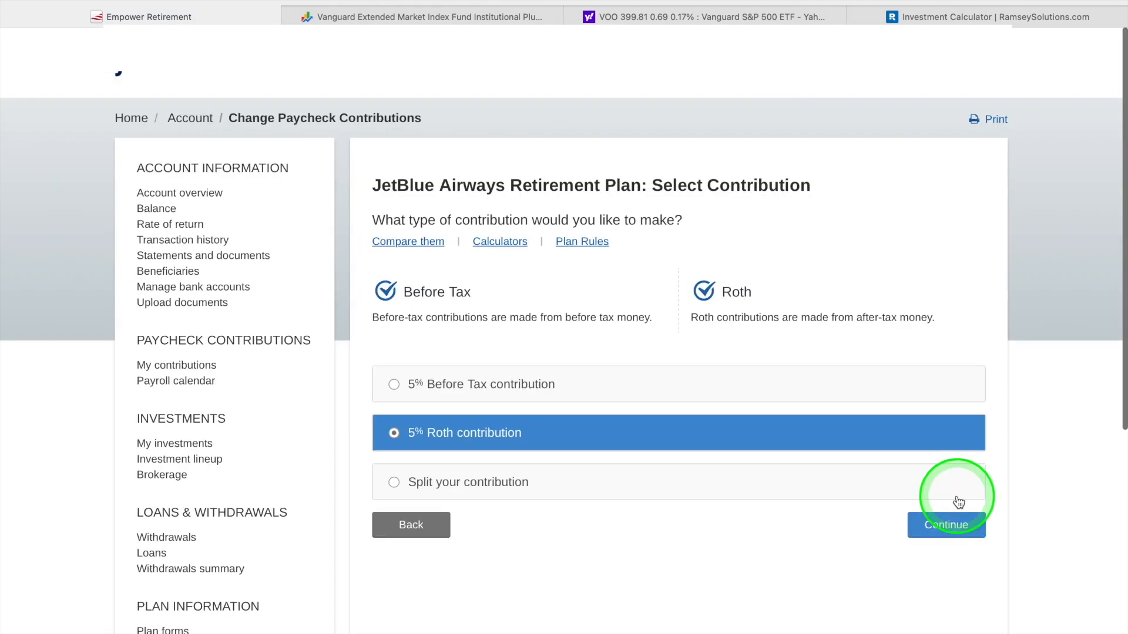
scroll(676, 508, "down", 1)
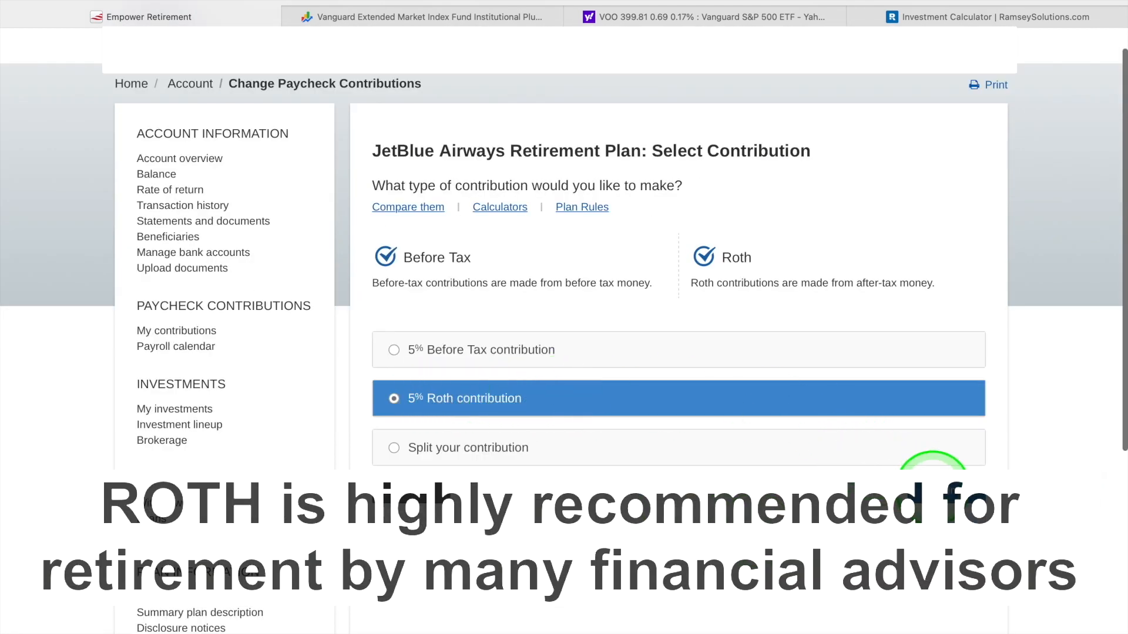
left_click(933, 490)
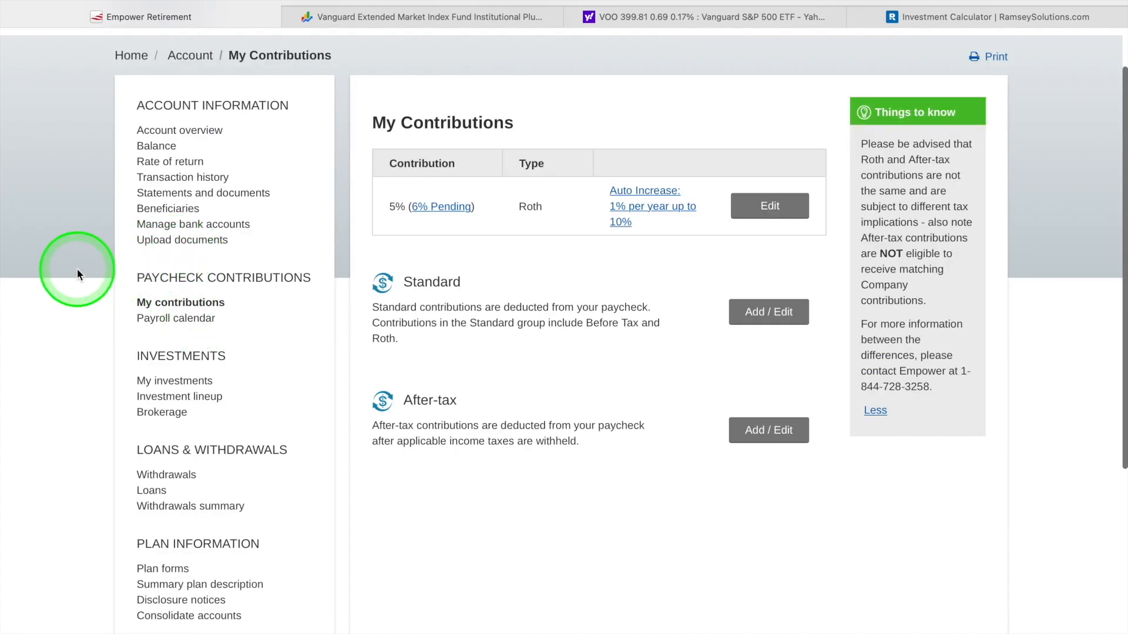
Open the account's investments and examine the current funds with their balances and share of the portfolio
left_click(169, 383)
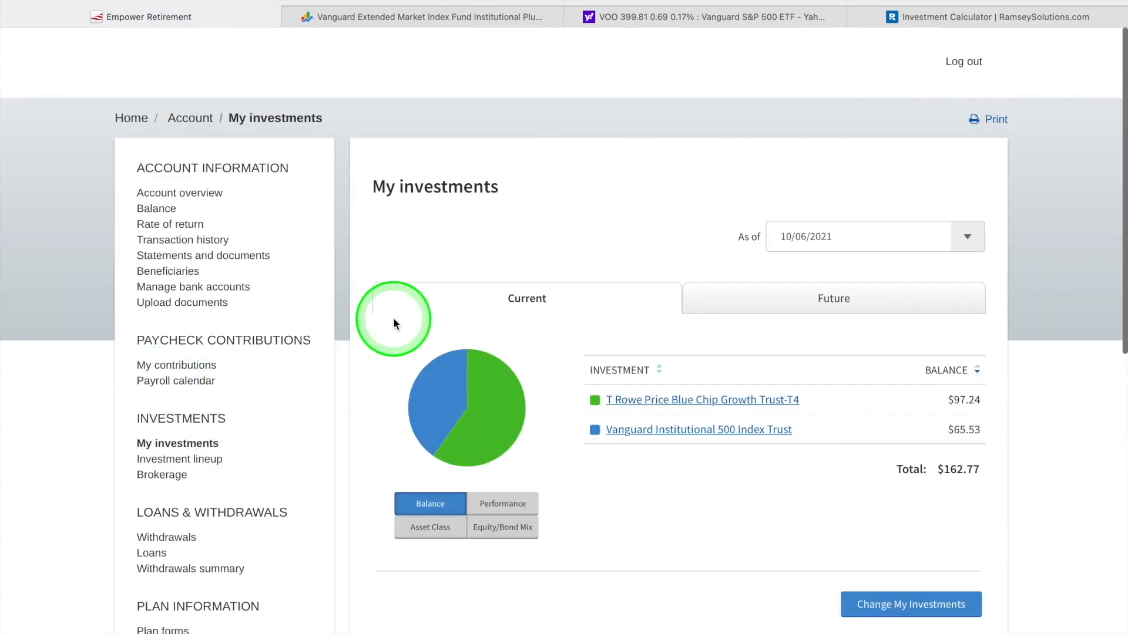
scroll(394, 320, "down", 1)
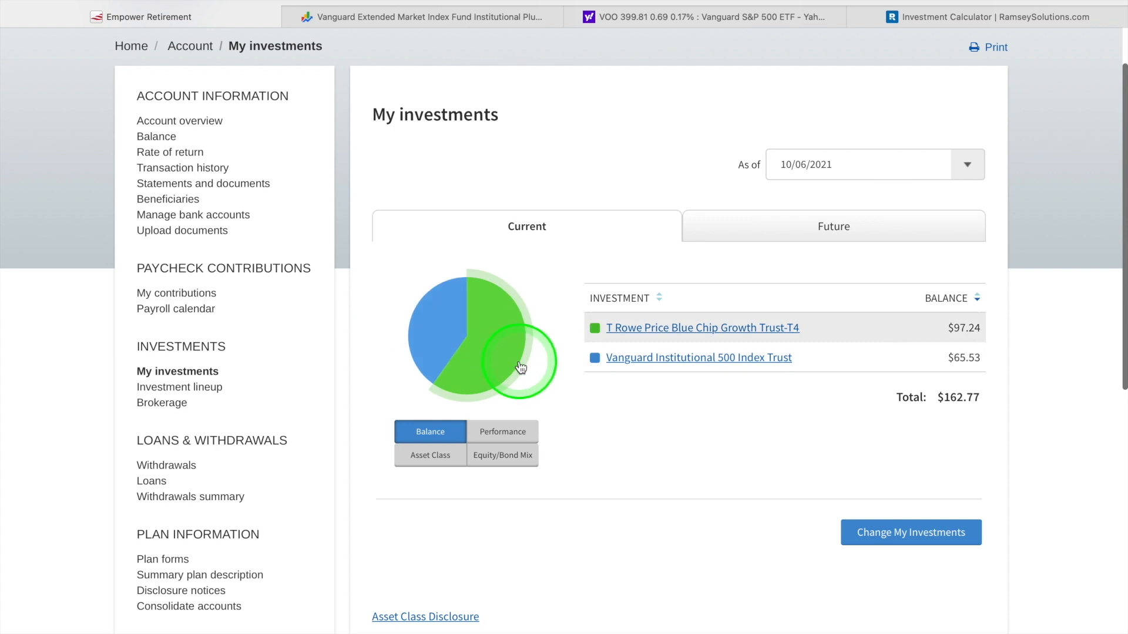
mouse_move(614, 336)
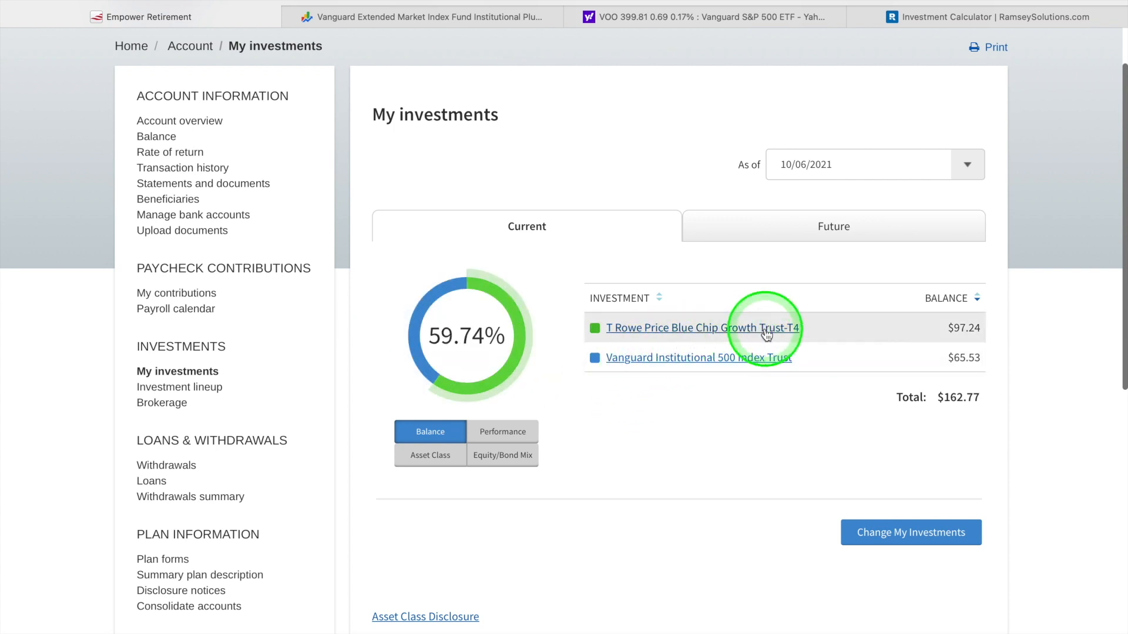
mouse_move(743, 365)
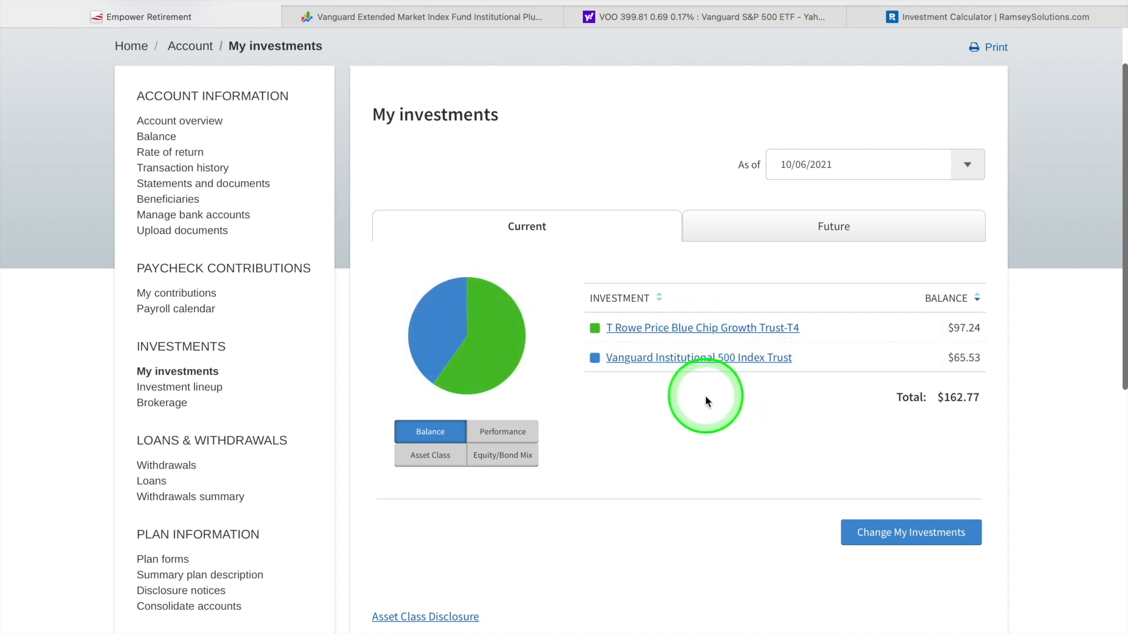
scroll(701, 409, "down", 1)
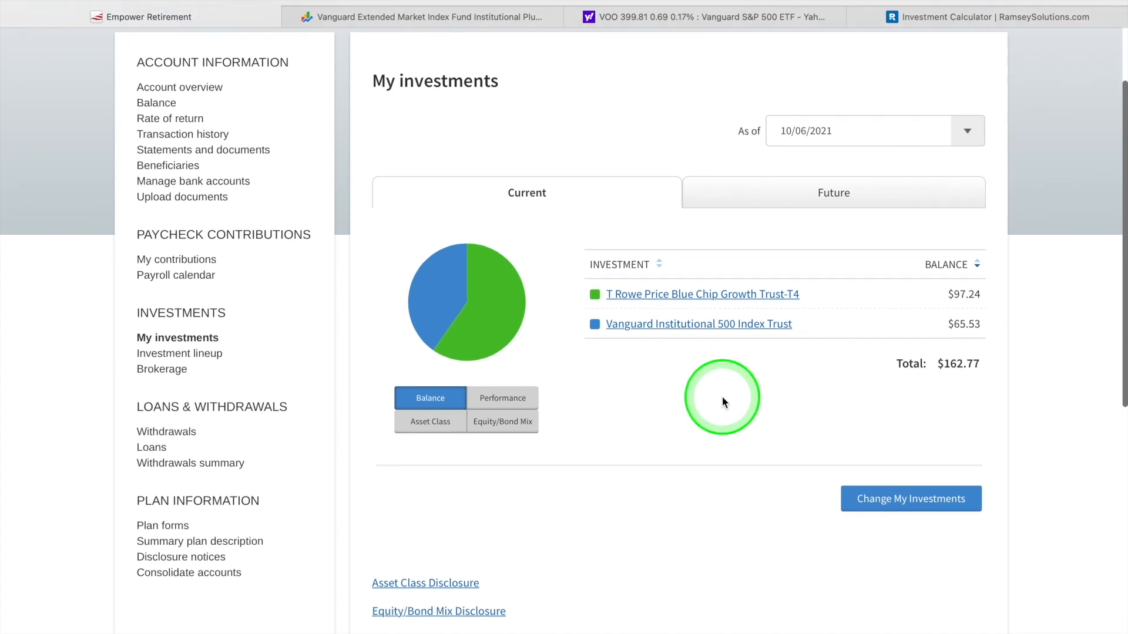
scroll(740, 432, "down", 1)
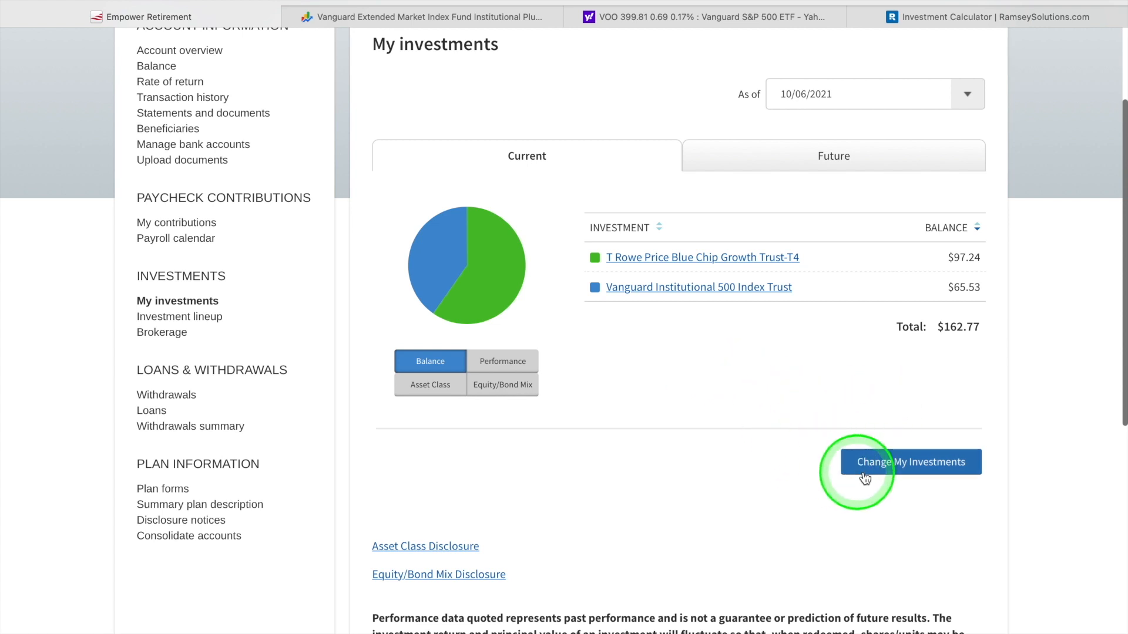
Start changing the account's investments and choose to select the individual investments without guidance
left_click(903, 467)
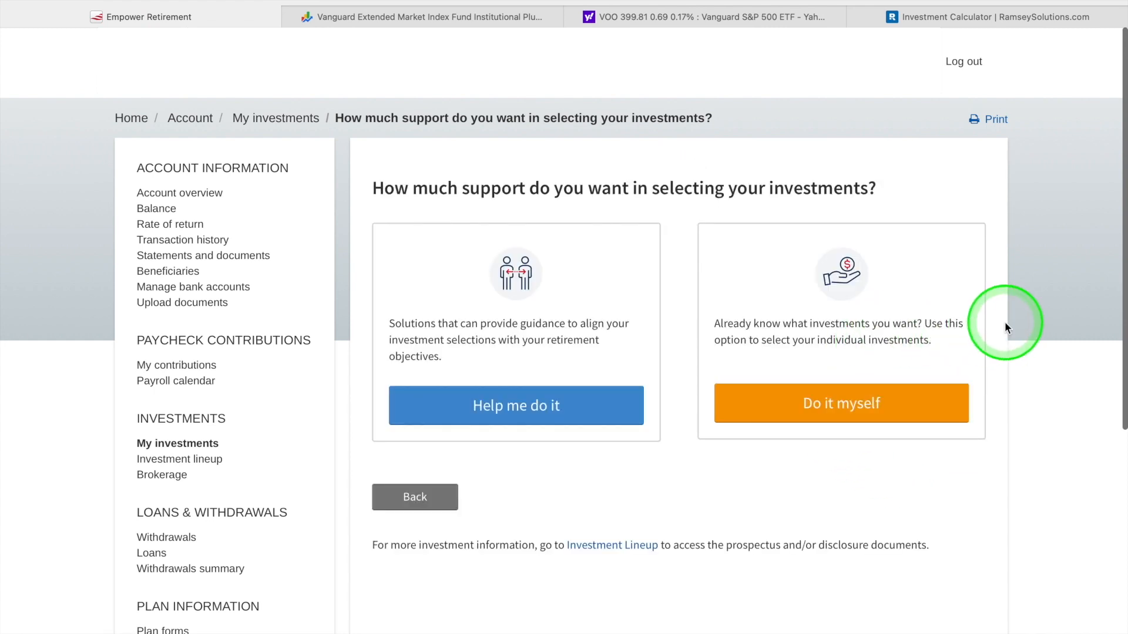
scroll(1004, 322, "down", 1)
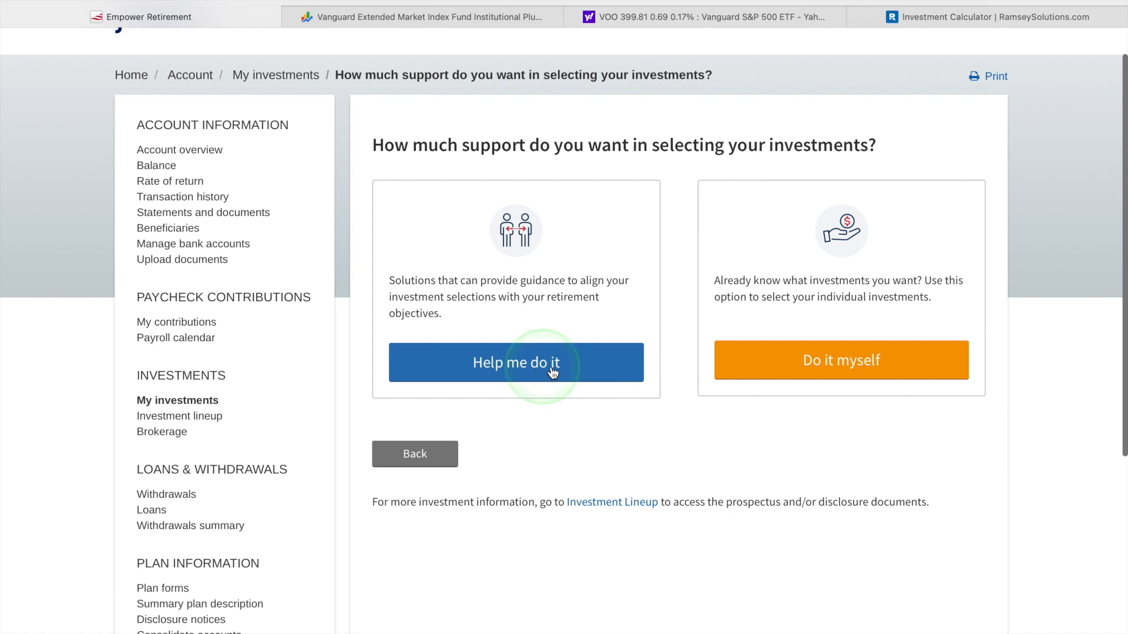
left_click(799, 367)
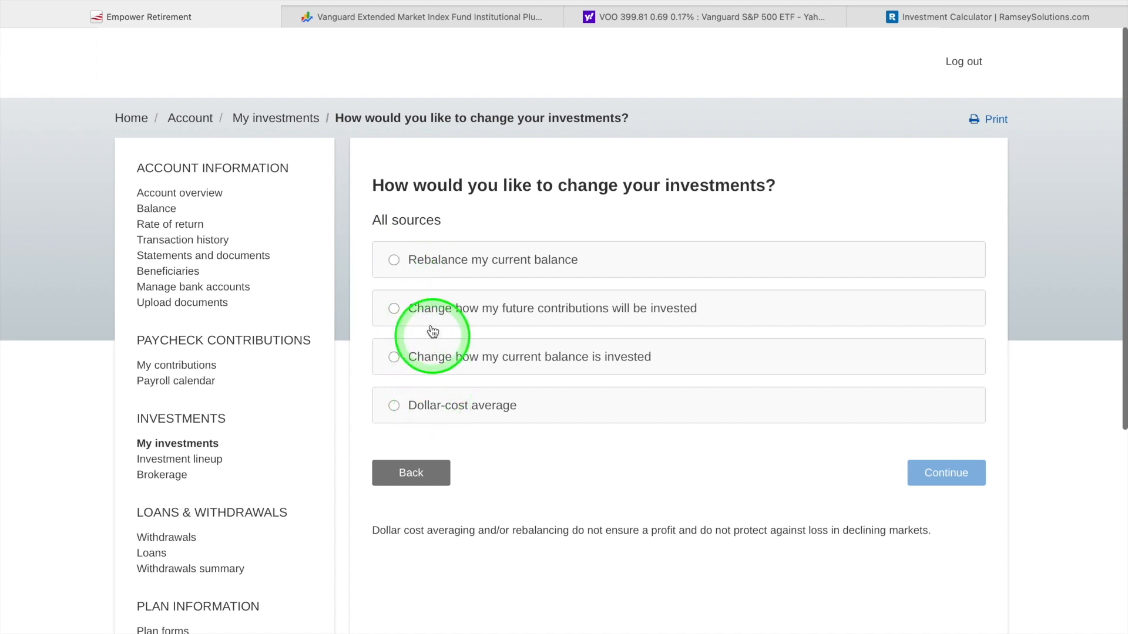
Choose to change how future contributions will be invested and continue to building the portfolio
left_click(405, 312)
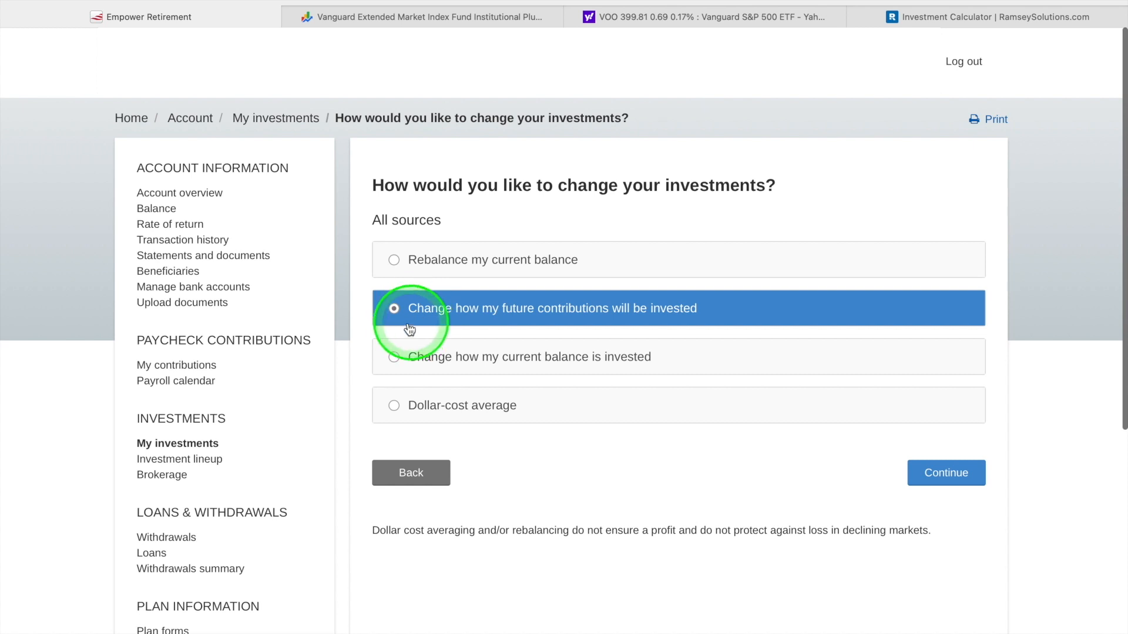
left_click(410, 365)
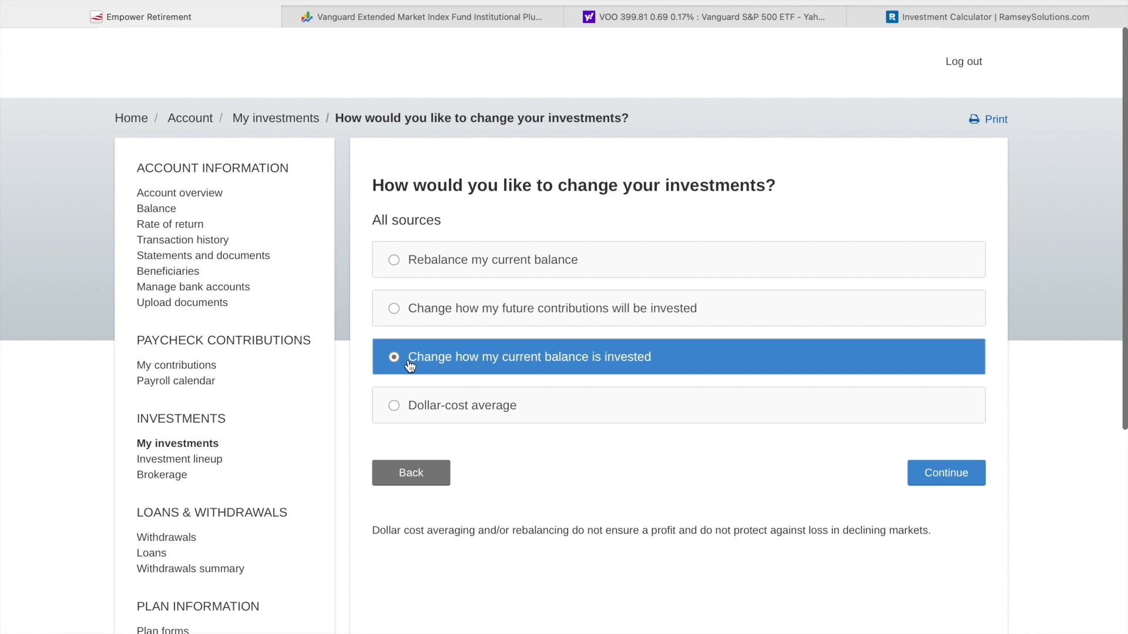
left_click(424, 313)
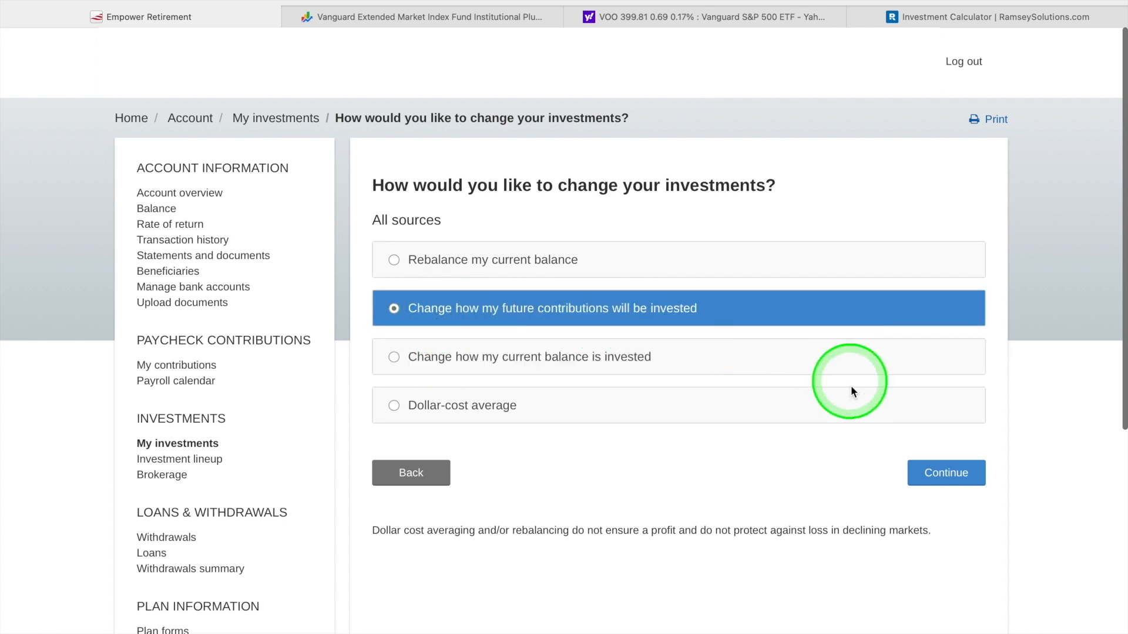
left_click(944, 479)
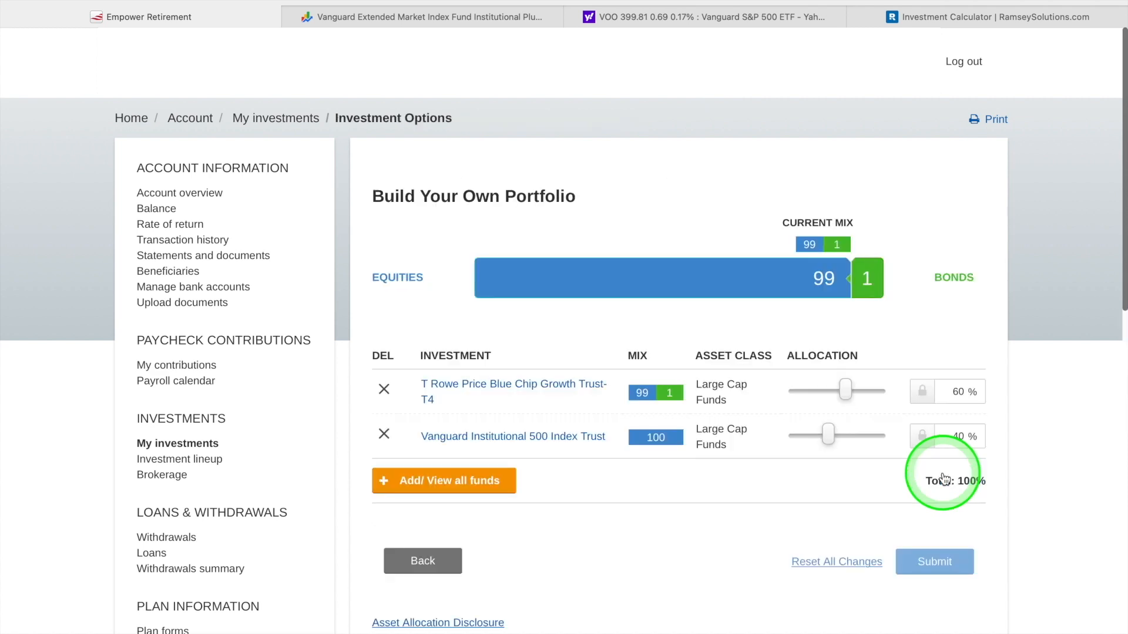
Open the full list of available funds and examine their mixes, asset classes, returns and gross expense ratios
scroll(609, 492, "down", 1)
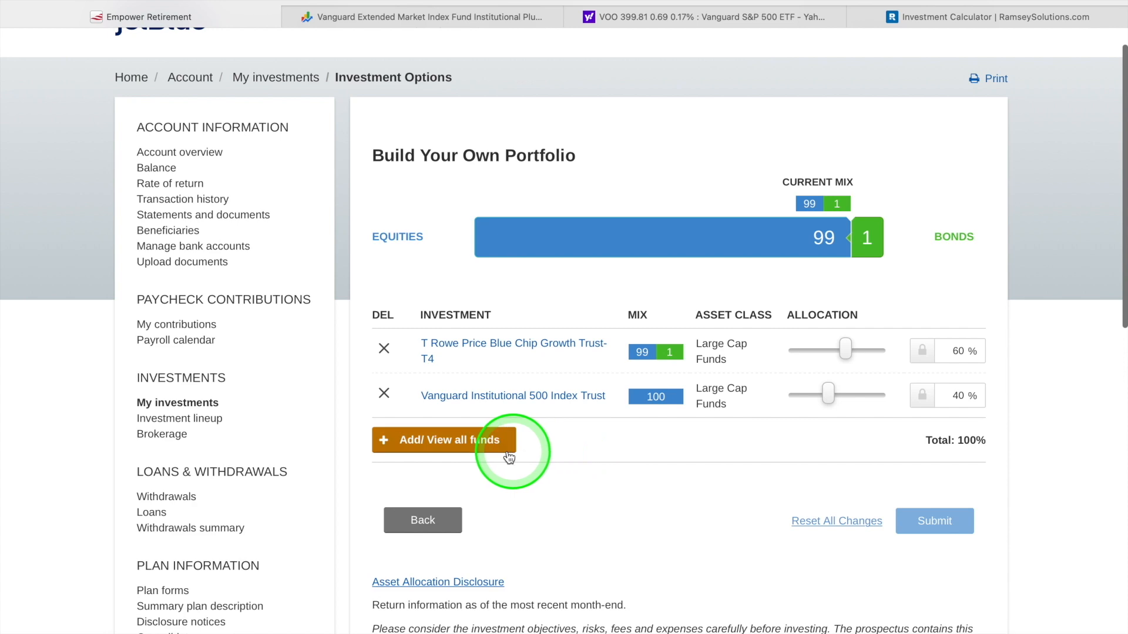
left_click(461, 450)
scroll(784, 347, "down", 5)
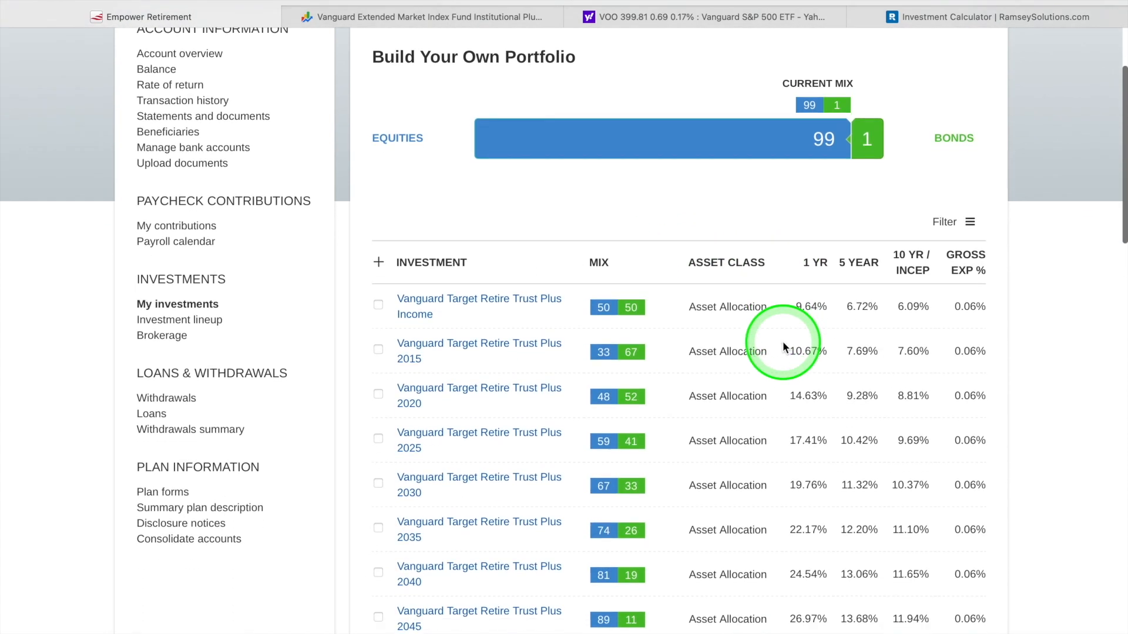
scroll(783, 344, "down", 1)
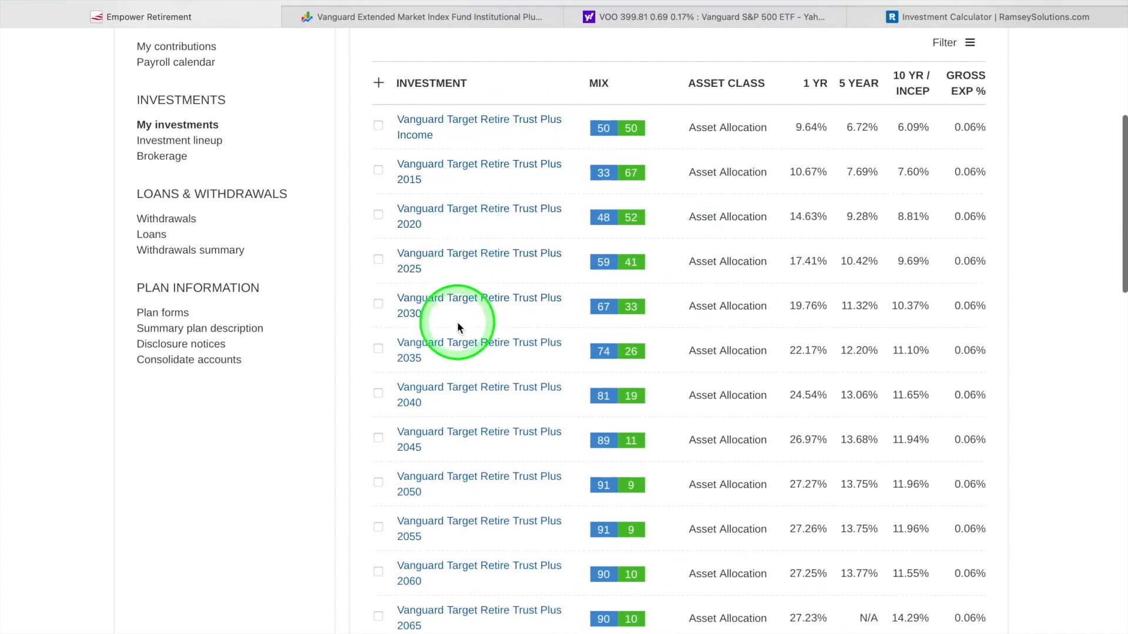
scroll(459, 321, "down", 3)
scroll(459, 297, "down", 3)
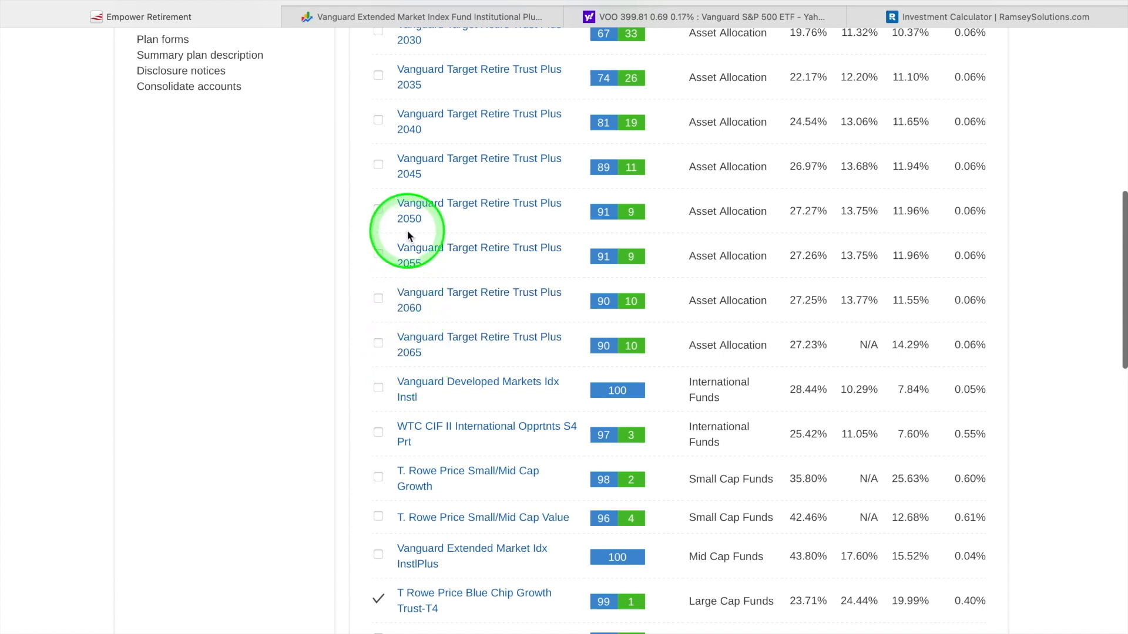
scroll(415, 123, "up", 3)
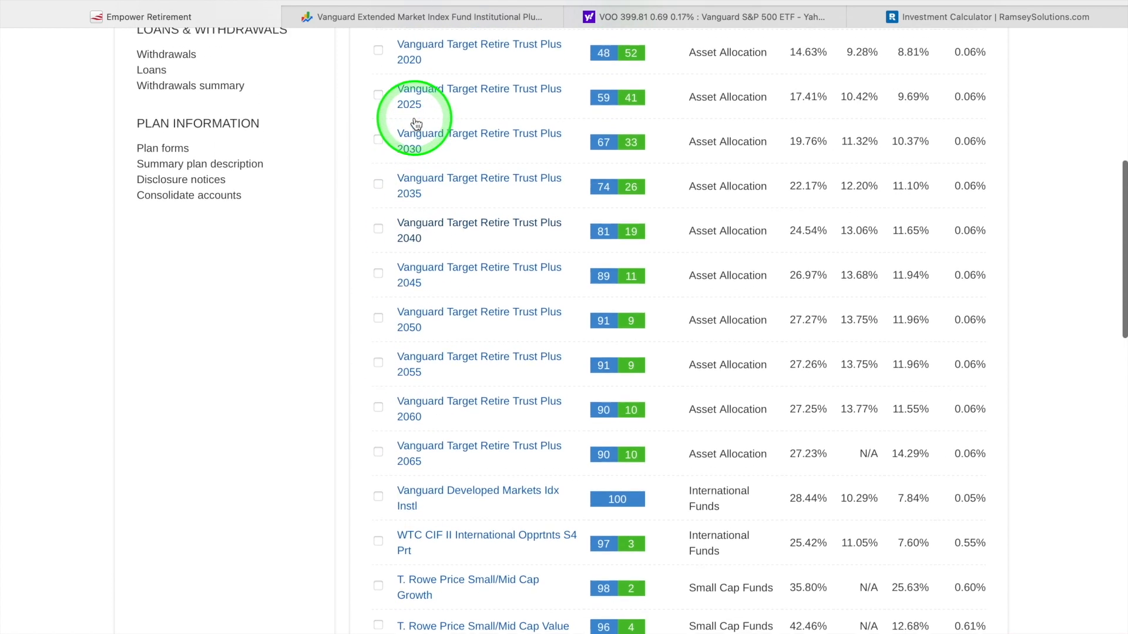
scroll(414, 122, "up", 2)
scroll(414, 122, "down", 5)
scroll(414, 117, "down", 2)
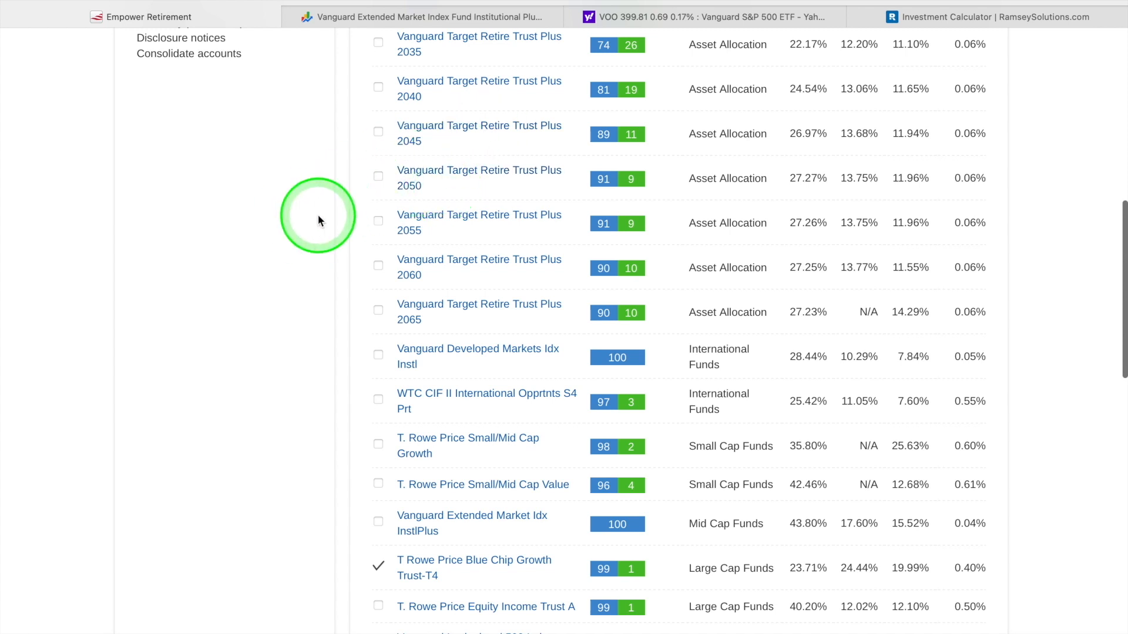
scroll(319, 217, "down", 3)
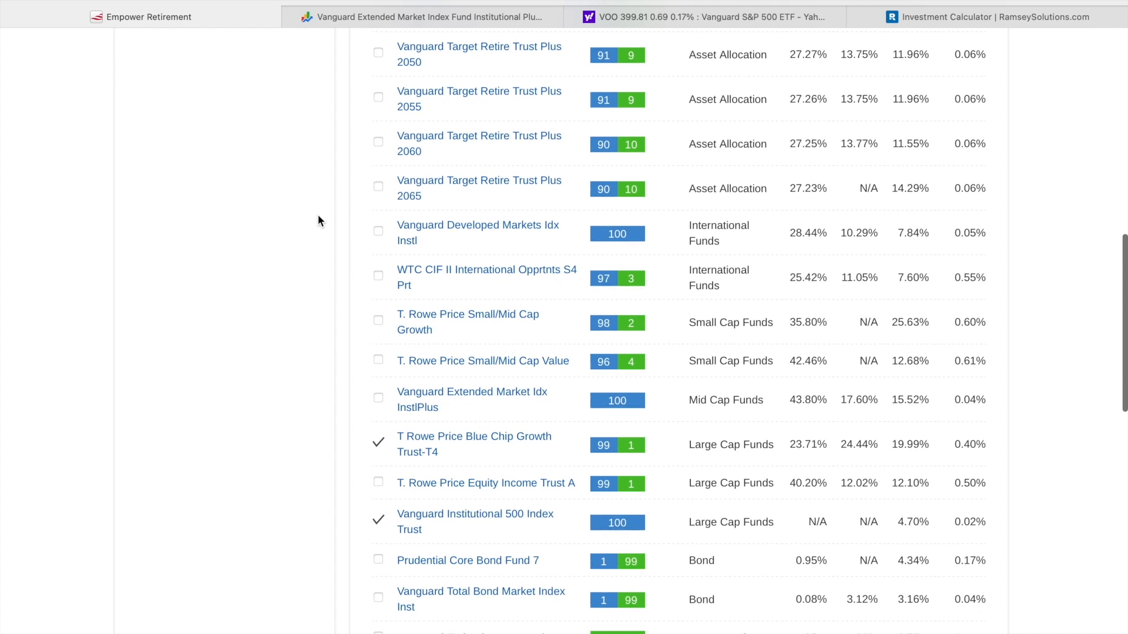
scroll(516, 307, "down", 3)
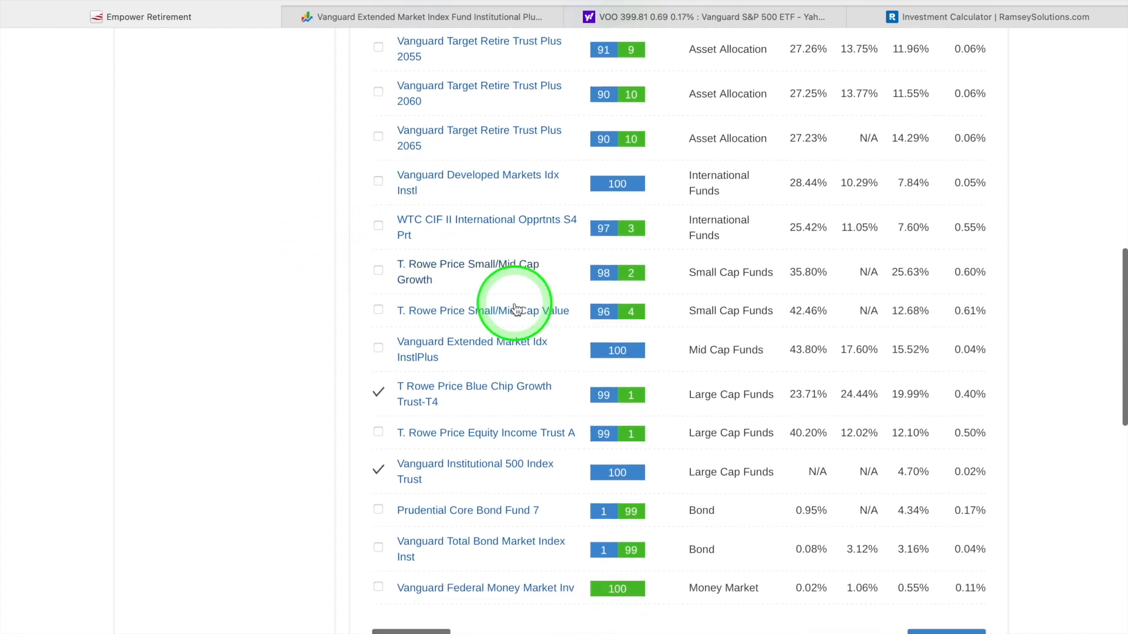
scroll(516, 307, "up", 1)
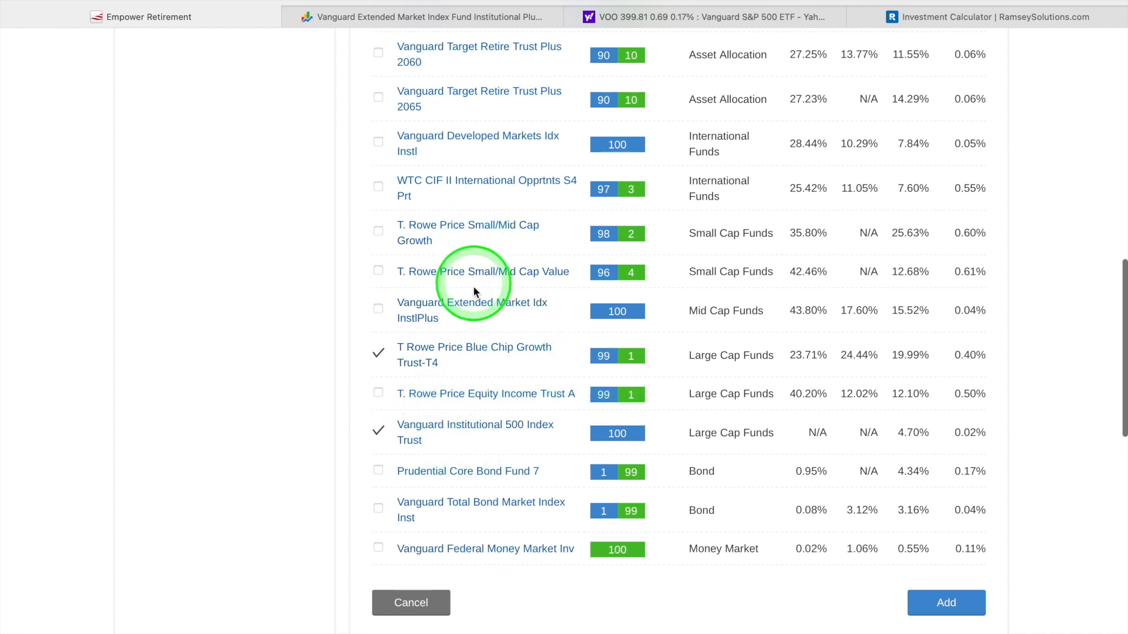
Open the profile of the T Rowe Price Blue Chip Growth Trust-T4 fund and examine its overview and performance
left_click(459, 354)
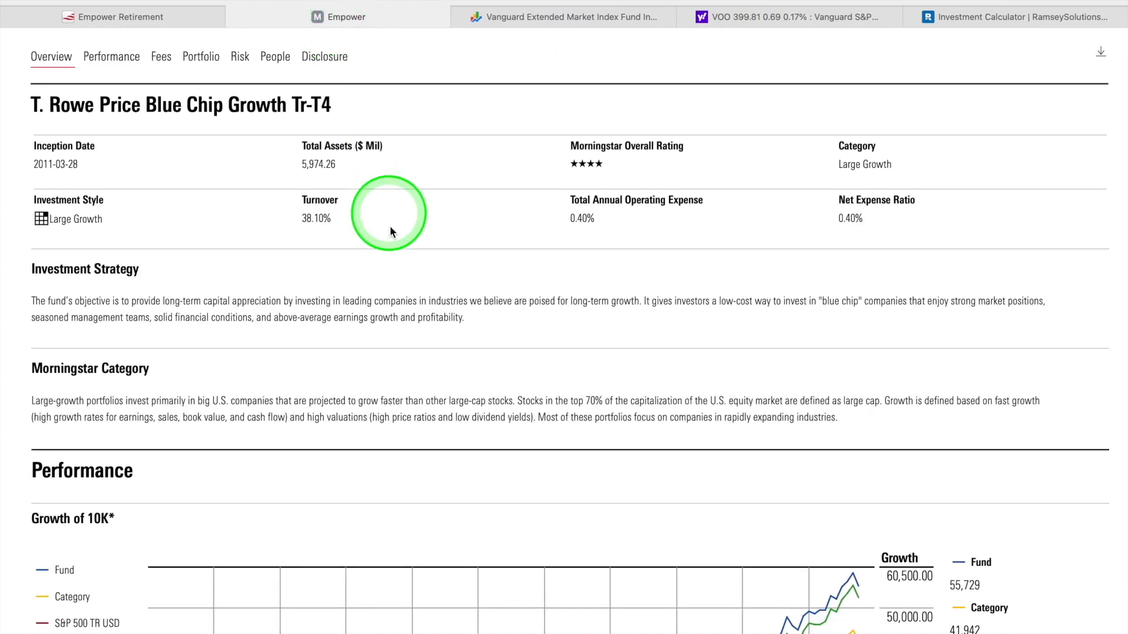
scroll(411, 333, "down", 7)
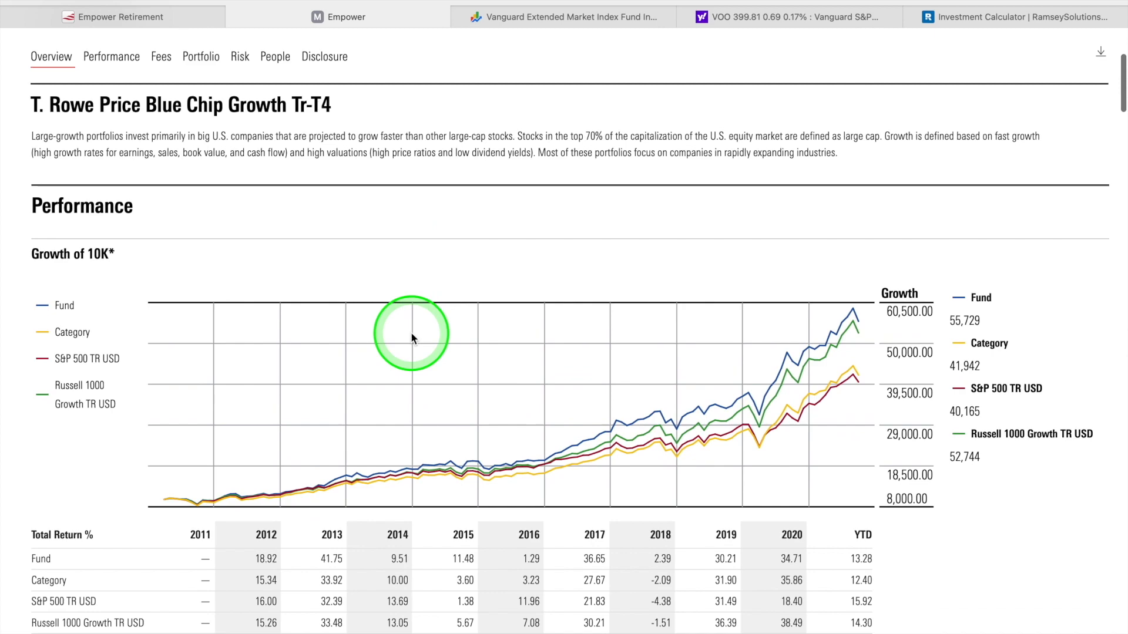
scroll(411, 333, "down", 5)
scroll(411, 332, "up", 10)
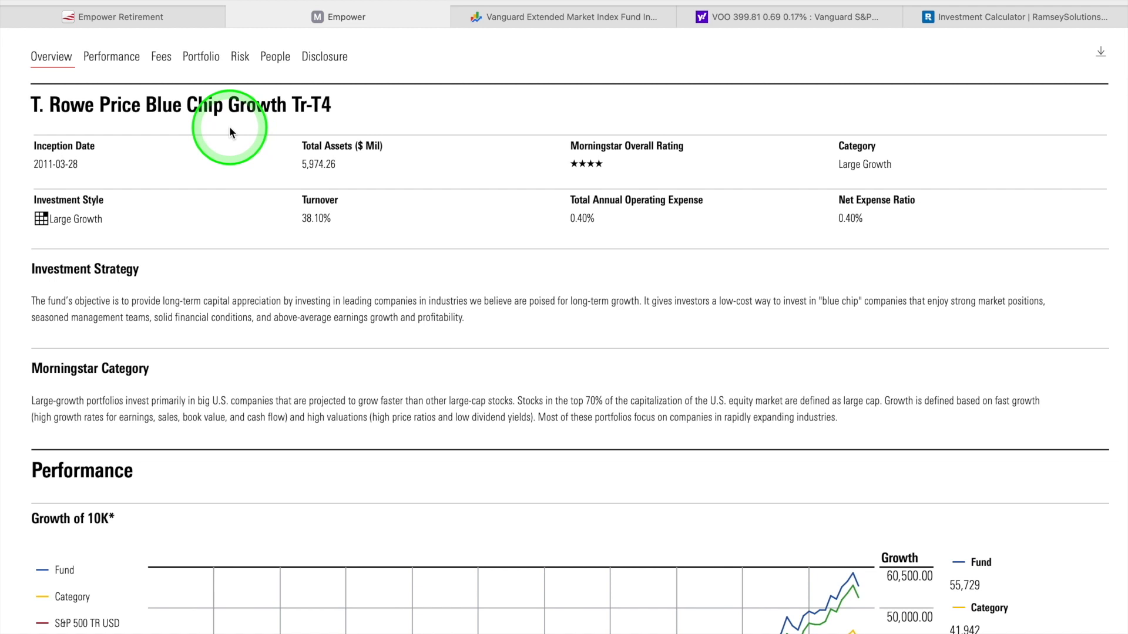
Examine the Blue Chip Growth fund's portfolio, including its sector exposure, holdings summary and top 25 holdings
left_click(200, 61)
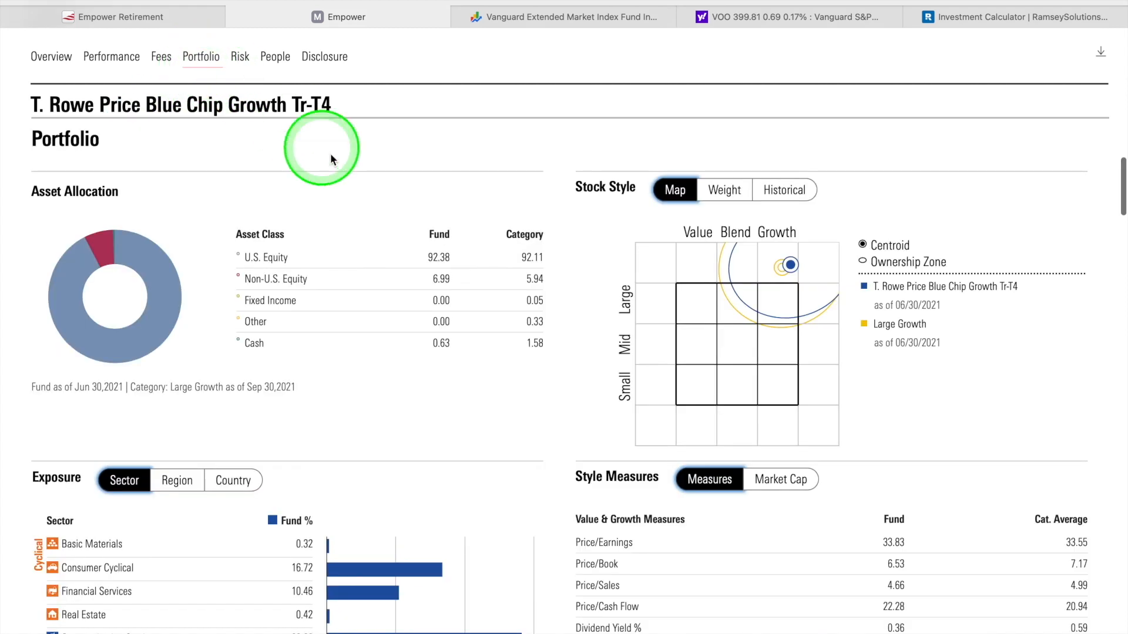
scroll(531, 164, "down", 7)
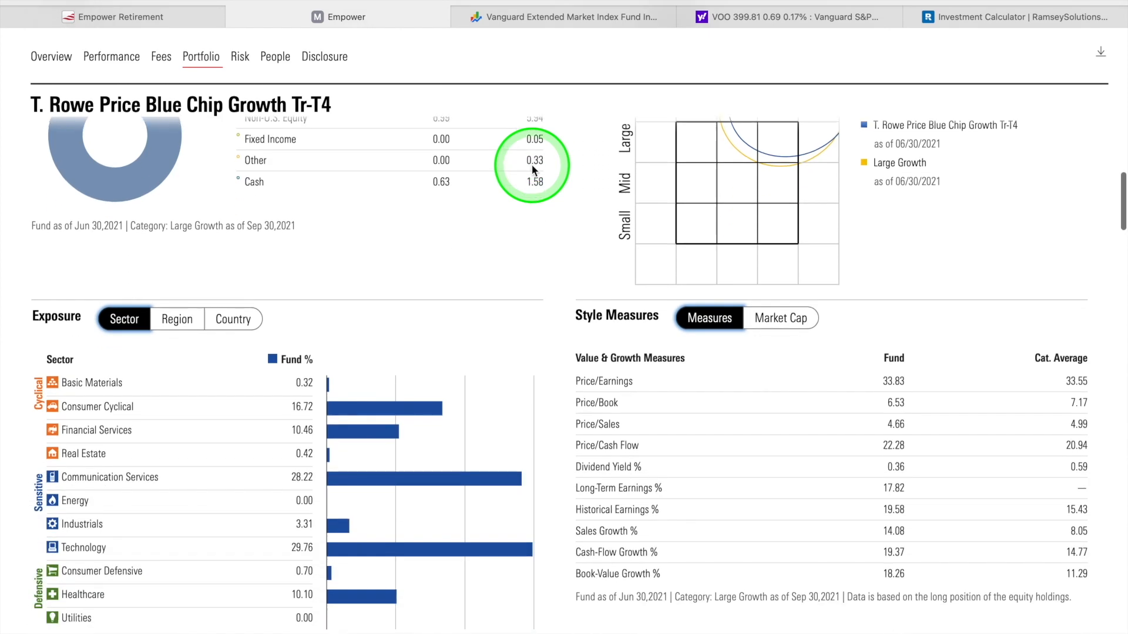
scroll(532, 170, "down", 7)
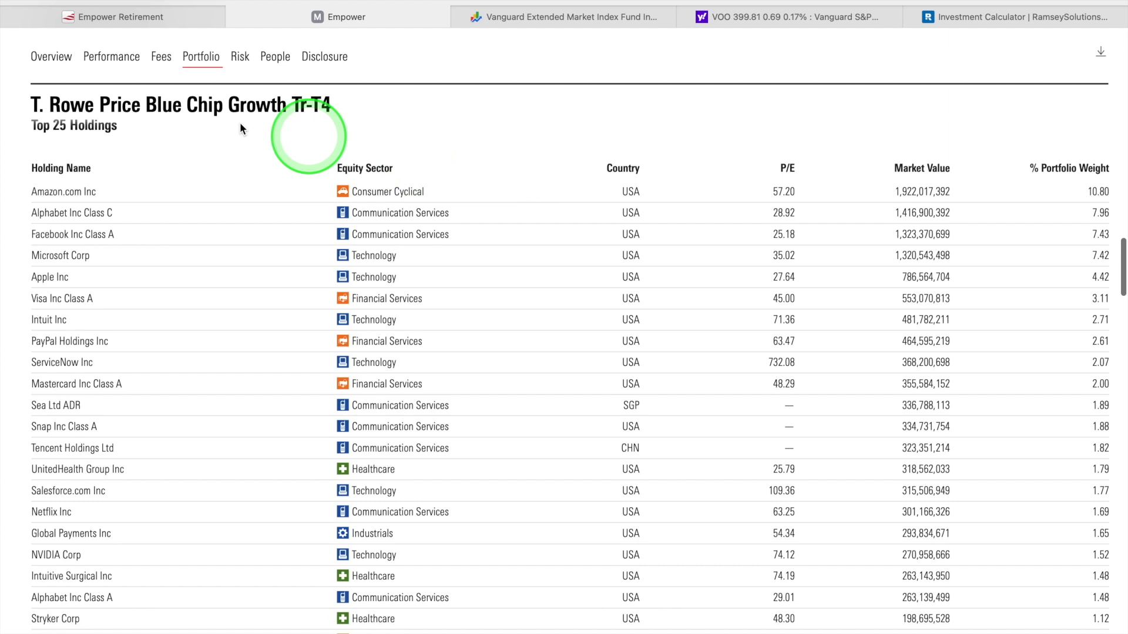
scroll(189, 146, "up", 1)
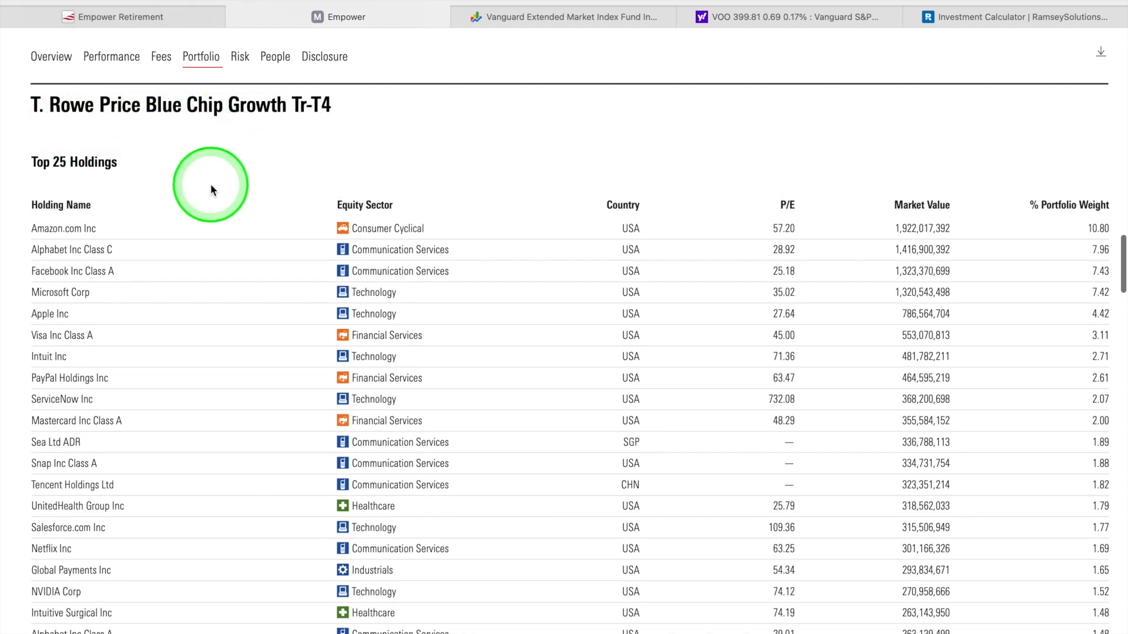
scroll(210, 183, "down", 1)
scroll(209, 182, "up", 3)
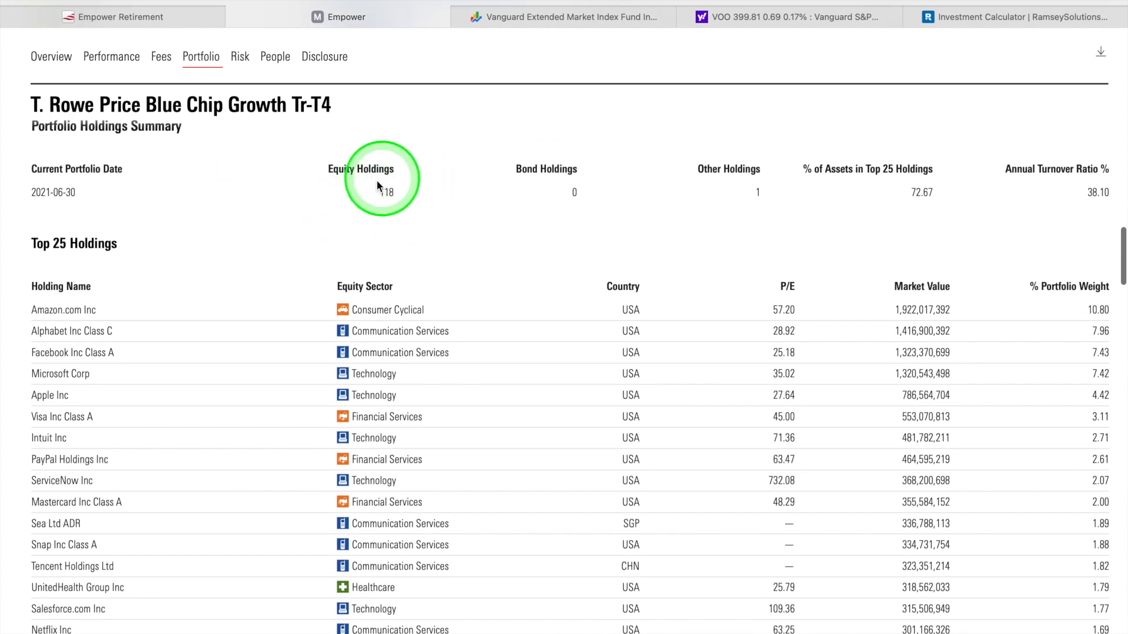
scroll(224, 254, "down", 3)
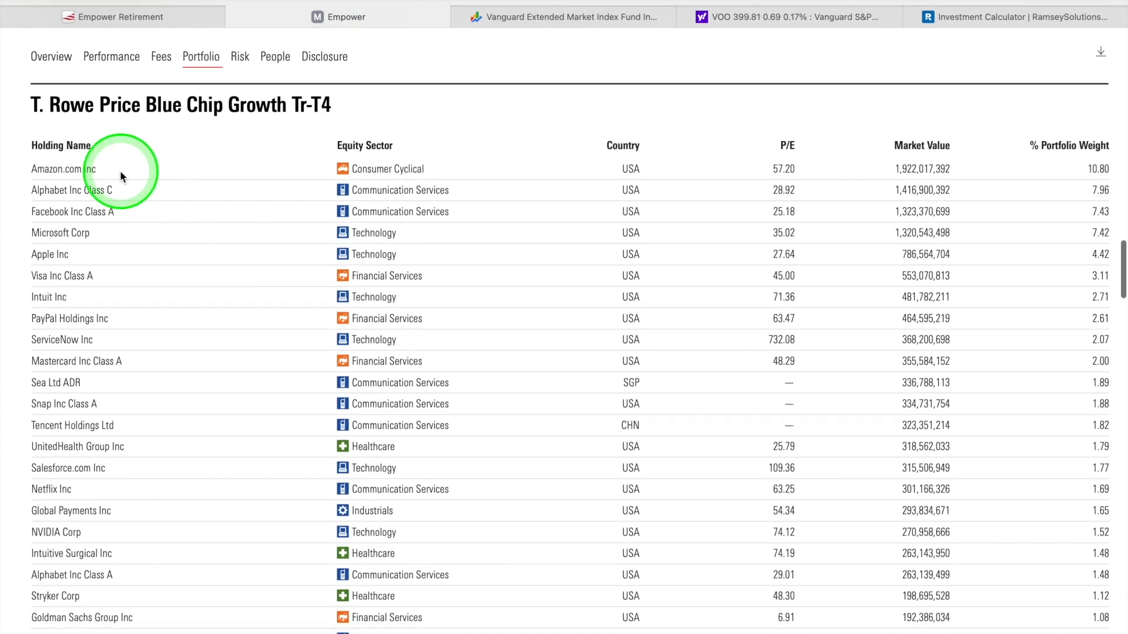
scroll(153, 272, "down", 5)
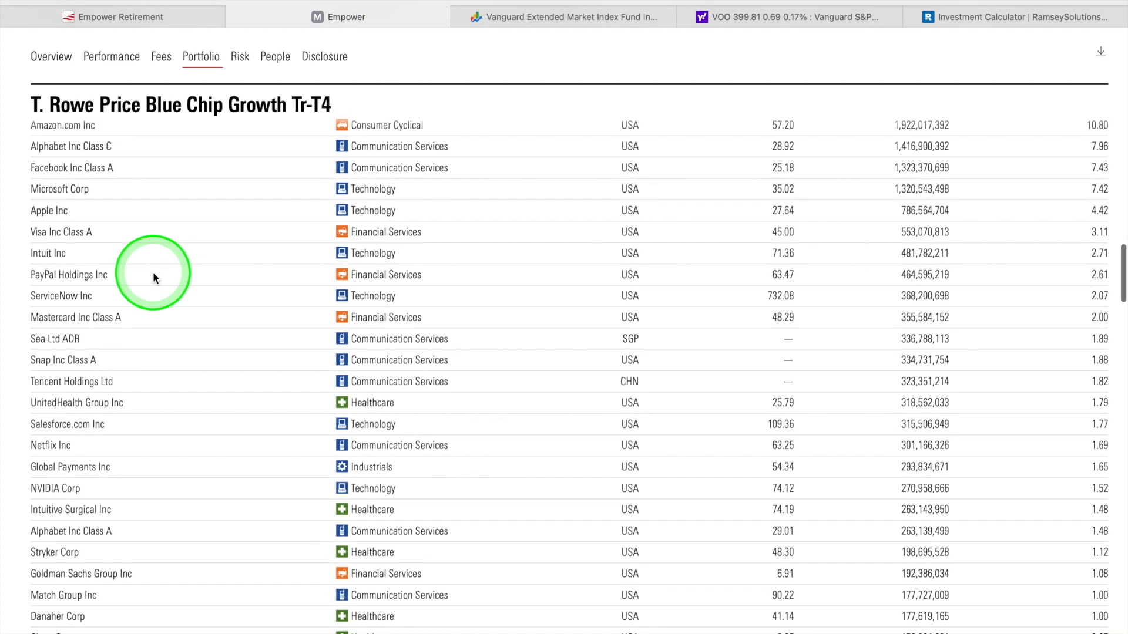
scroll(153, 276, "up", 5)
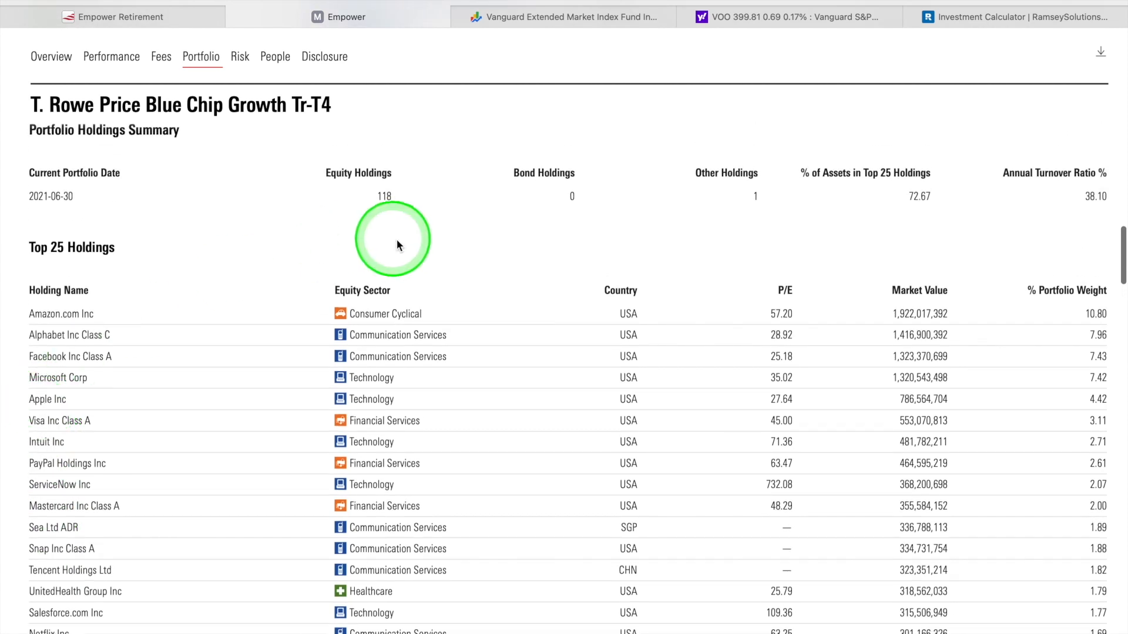
Open the Vanguard Institutional 500 Index Trust profile from the fund list and examine its portfolio and top 25 holdings
left_click(133, 17)
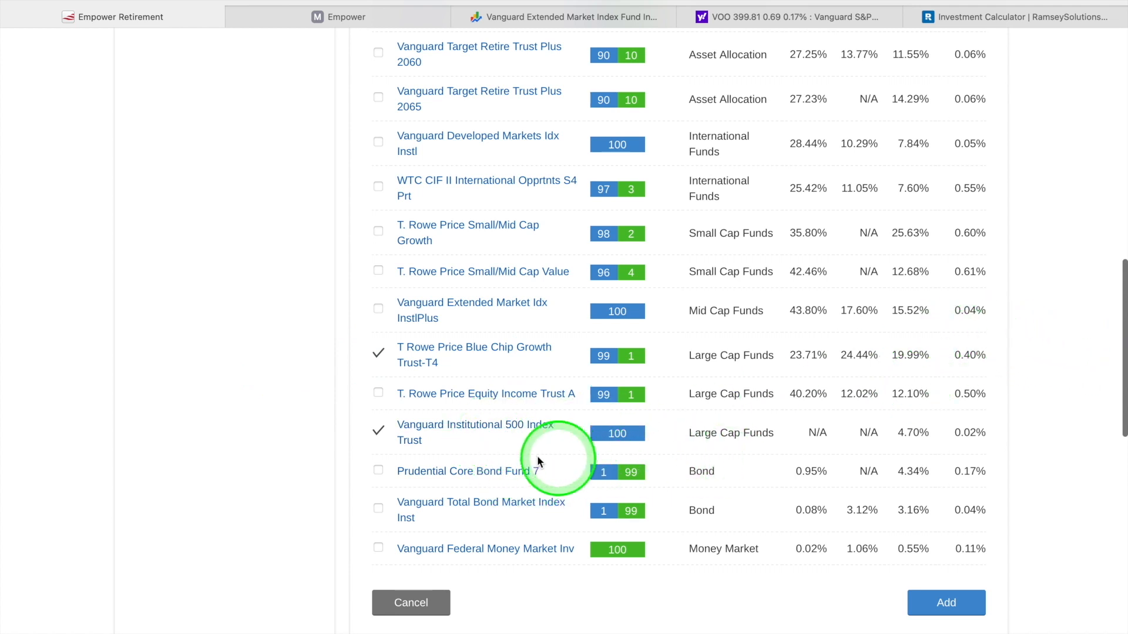
left_click(479, 431)
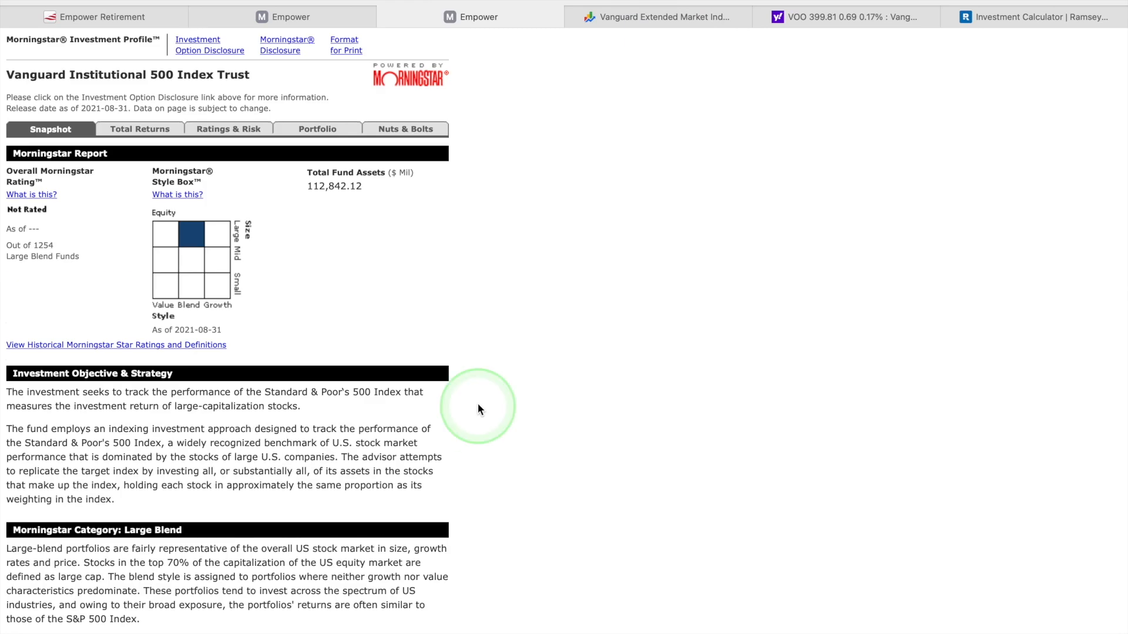
left_click(312, 135)
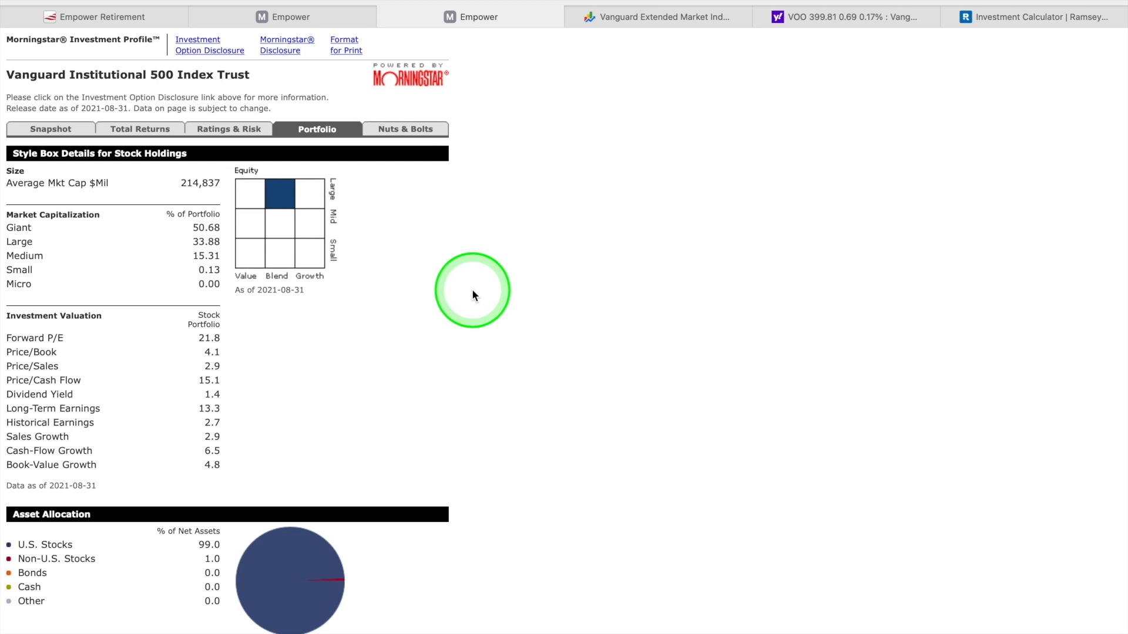
scroll(473, 291, "down", 9)
scroll(473, 295, "down", 3)
left_click(216, 256)
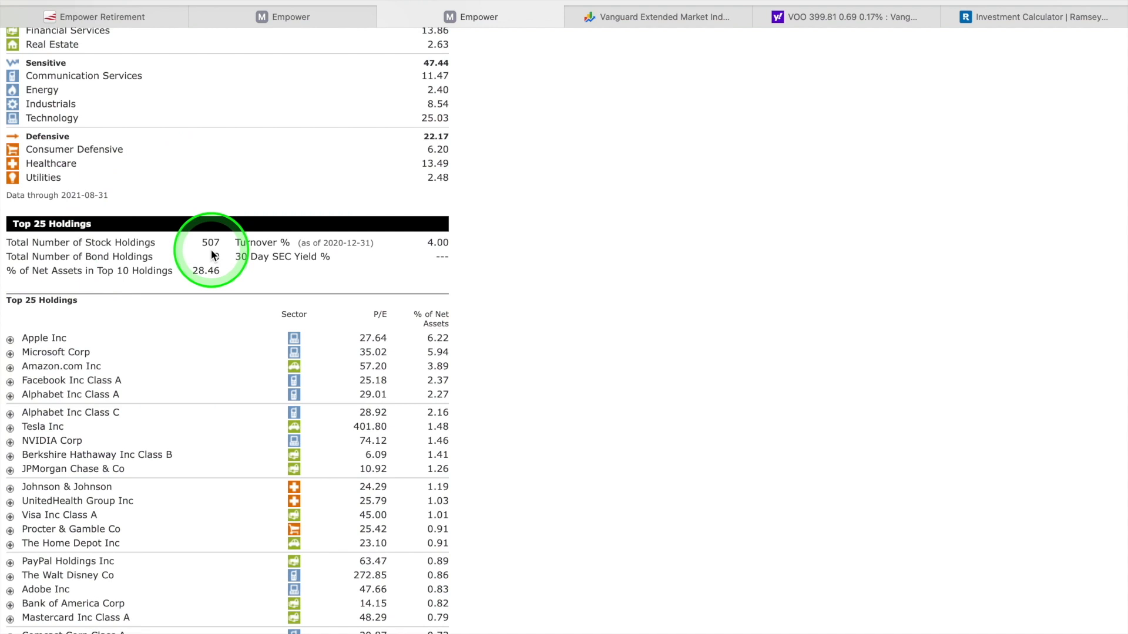
scroll(211, 254, "down", 3)
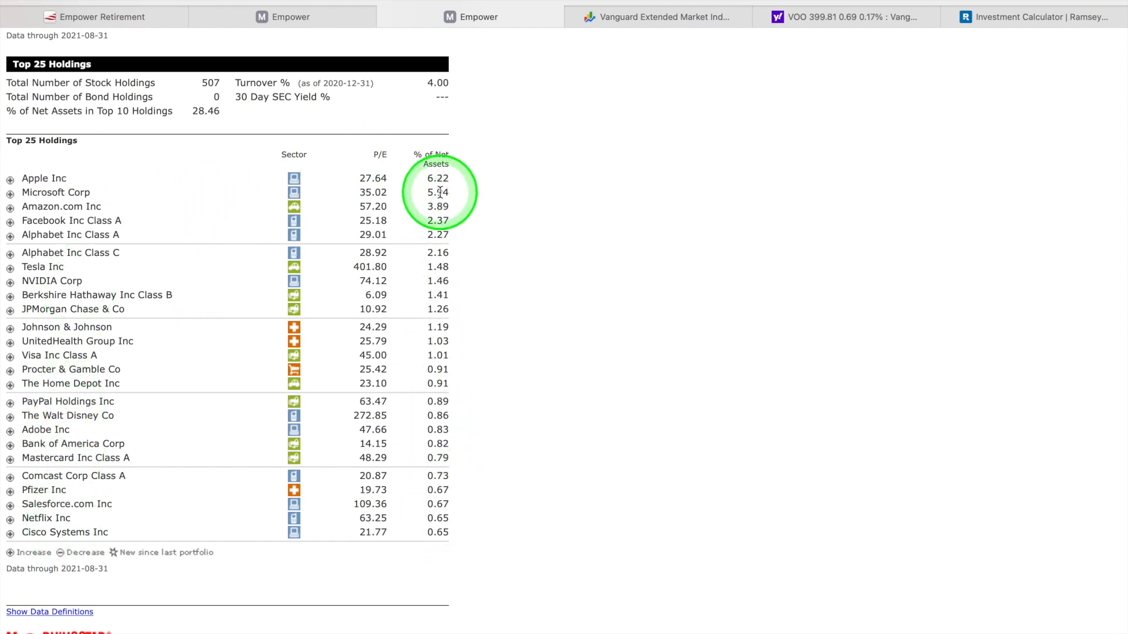
scroll(446, 188, "up", 6)
scroll(440, 192, "up", 9)
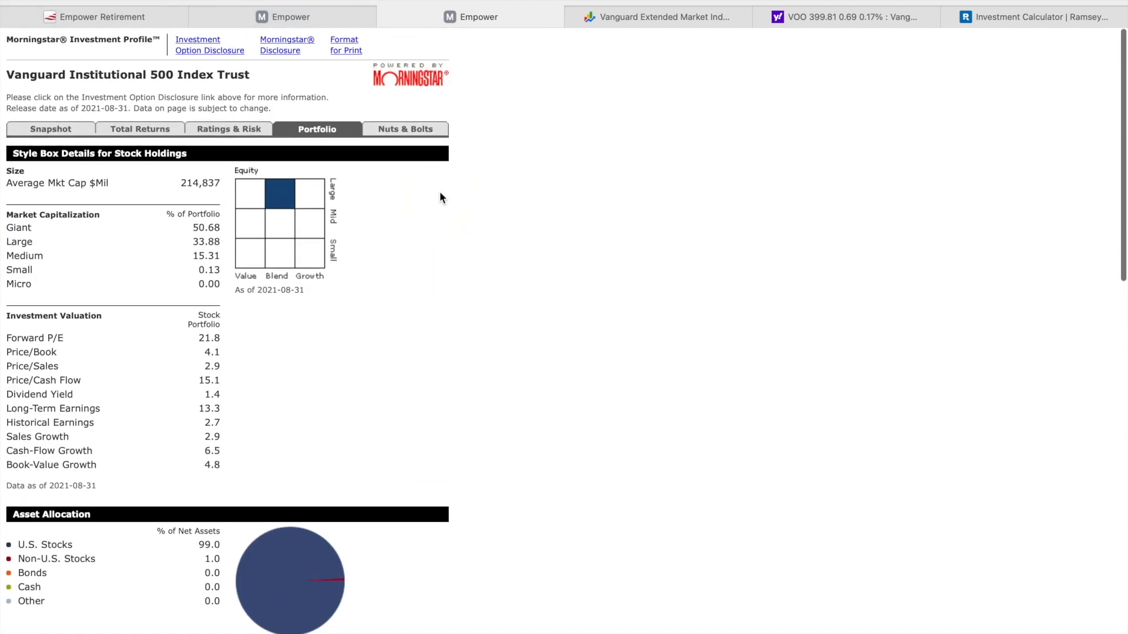
Return to the list of available funds and compare their returns and gross expense ratios
left_click(111, 17)
scroll(213, 241, "up", 1)
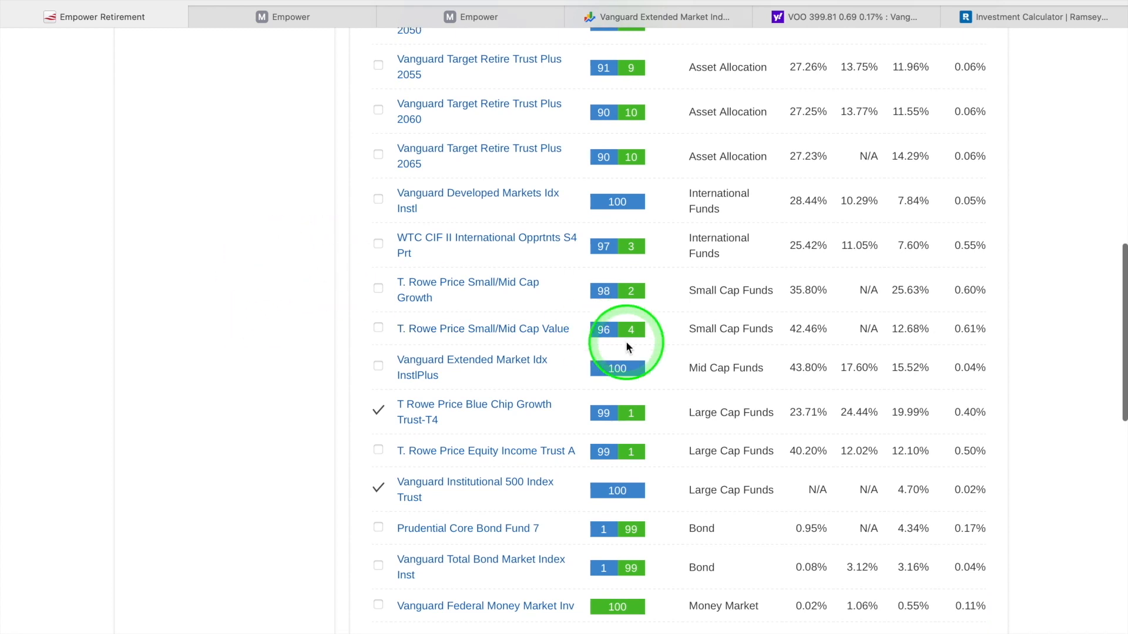
scroll(914, 322, "up", 2)
scroll(914, 322, "down", 3)
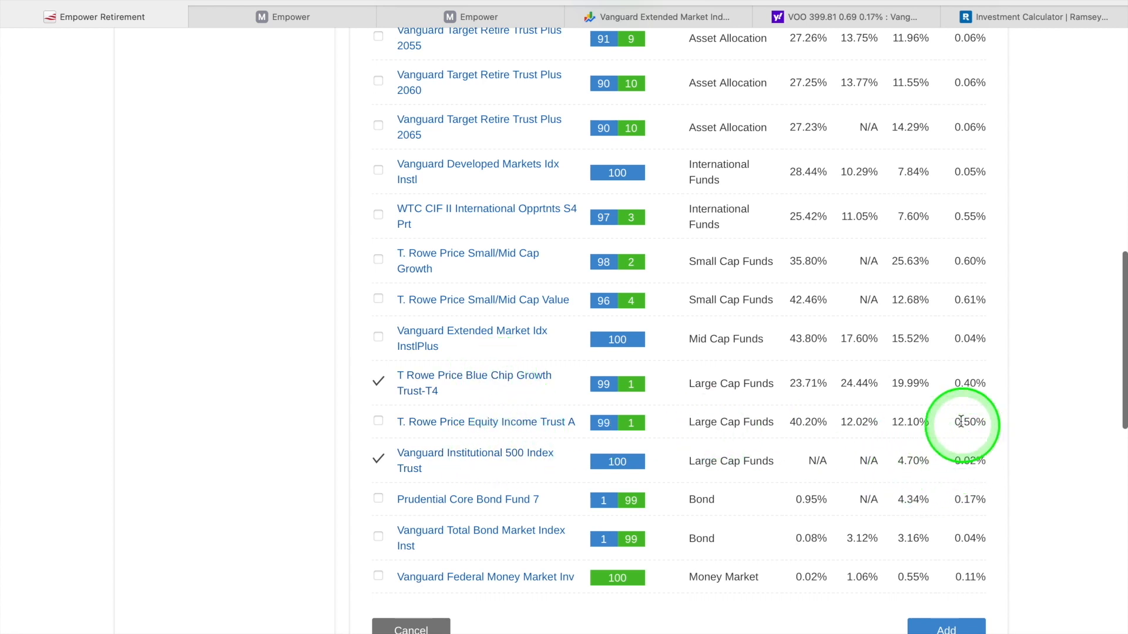
Compare the Vanguard Target Retire Trust Plus funds' long-term returns and expense ratios with those of the other available funds
scroll(973, 376, "up", 8)
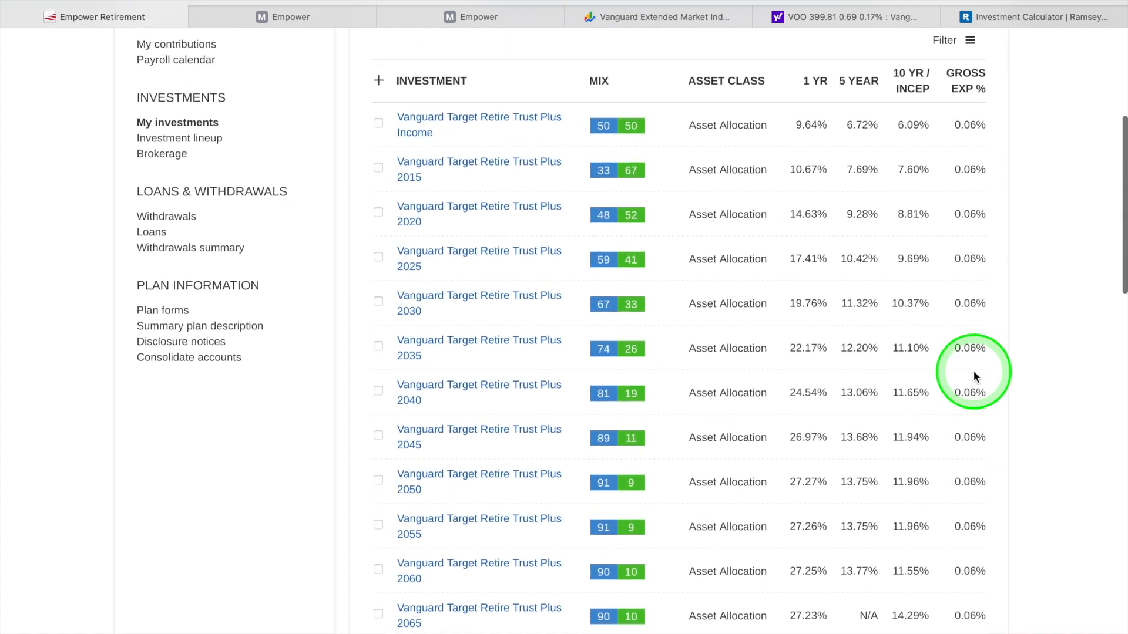
scroll(974, 371, "up", 1)
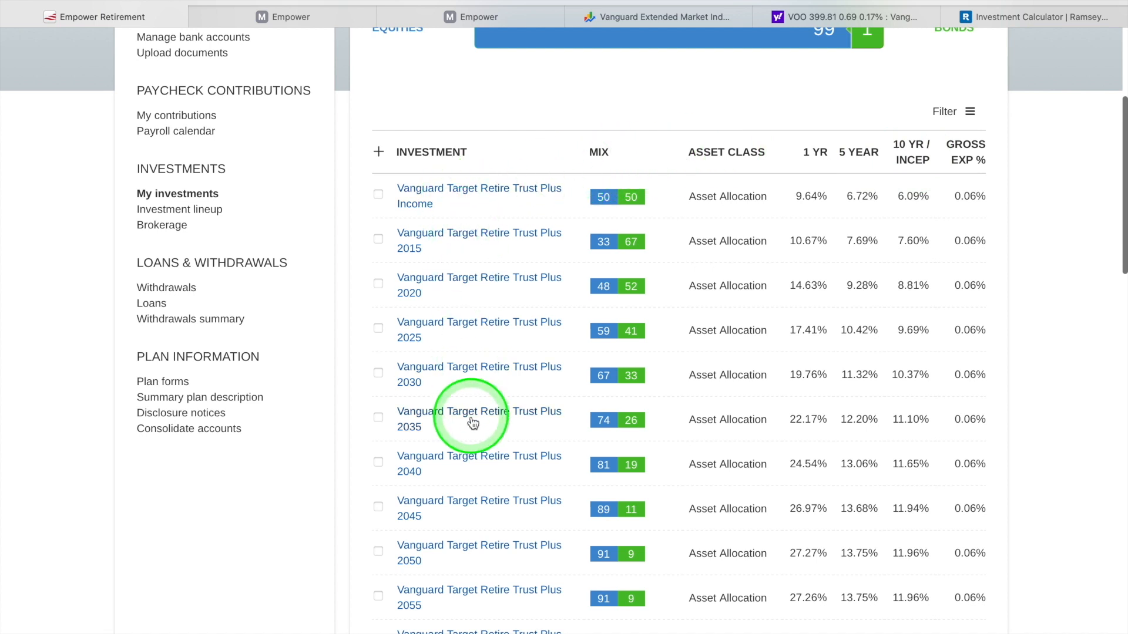
scroll(913, 178, "down", 2)
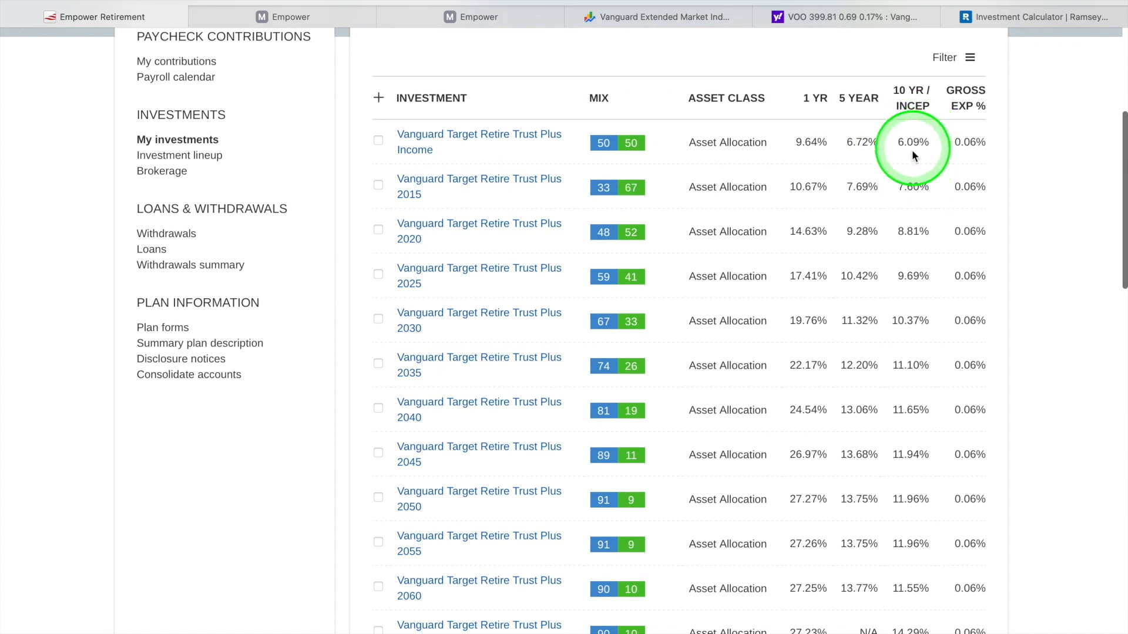
scroll(913, 215, "down", 5)
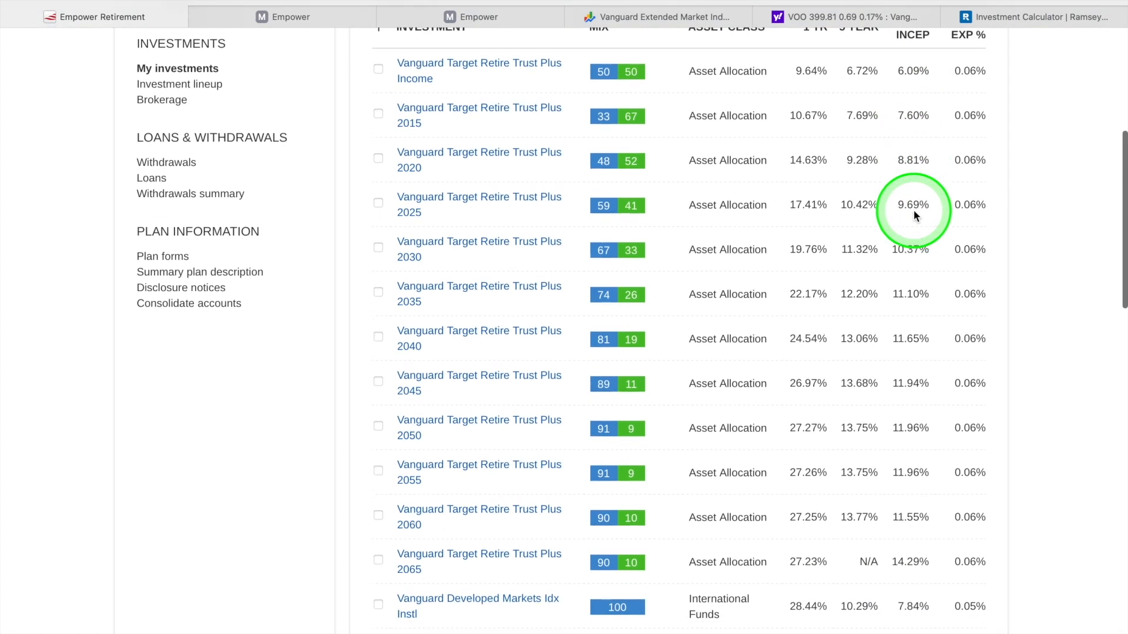
scroll(913, 209, "down", 4)
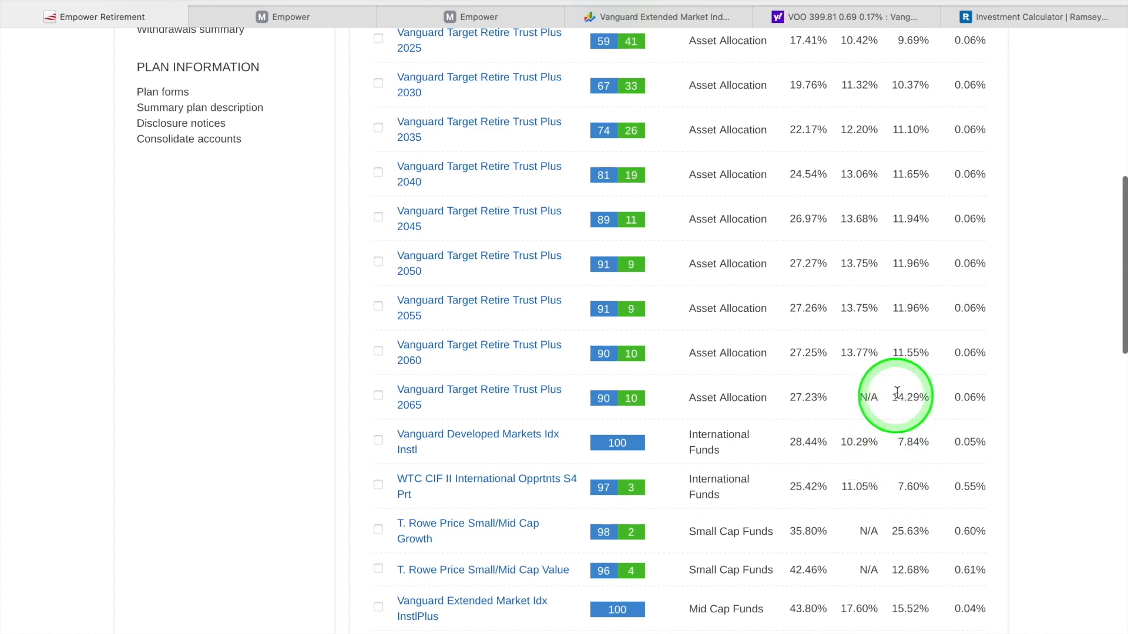
scroll(909, 343, "up", 10)
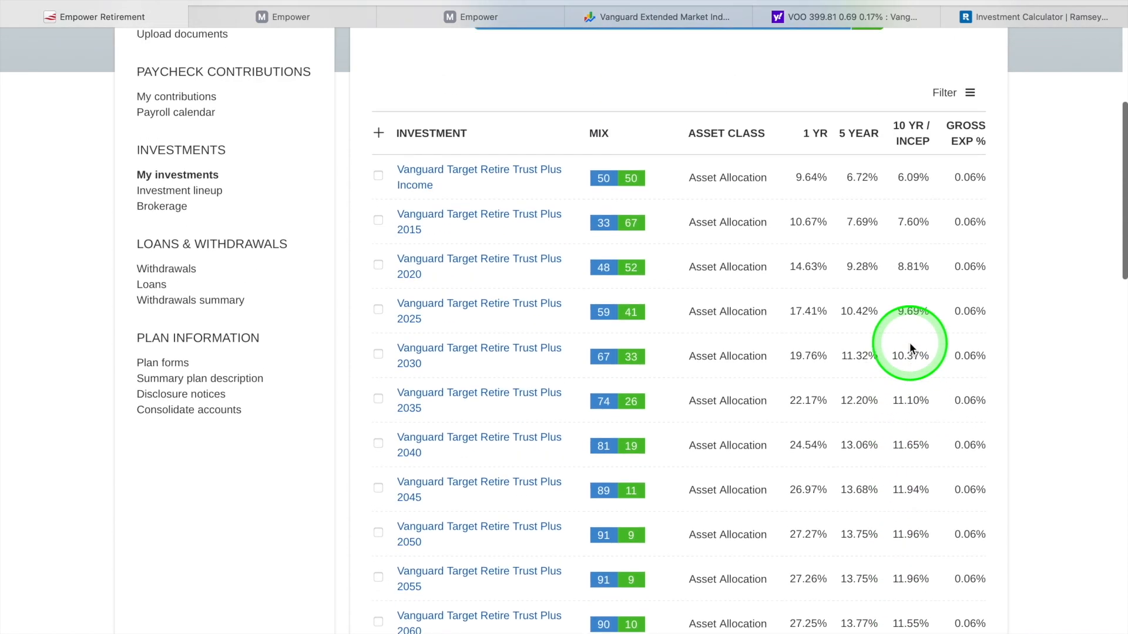
scroll(909, 343, "down", 14)
scroll(910, 343, "down", 7)
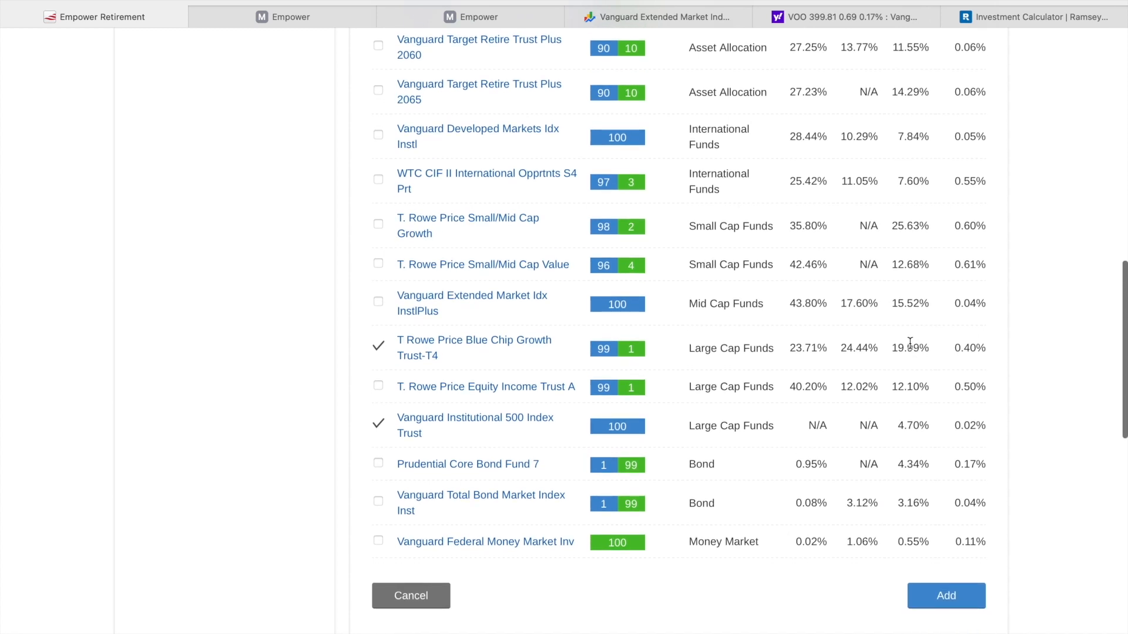
scroll(909, 343, "down", 1)
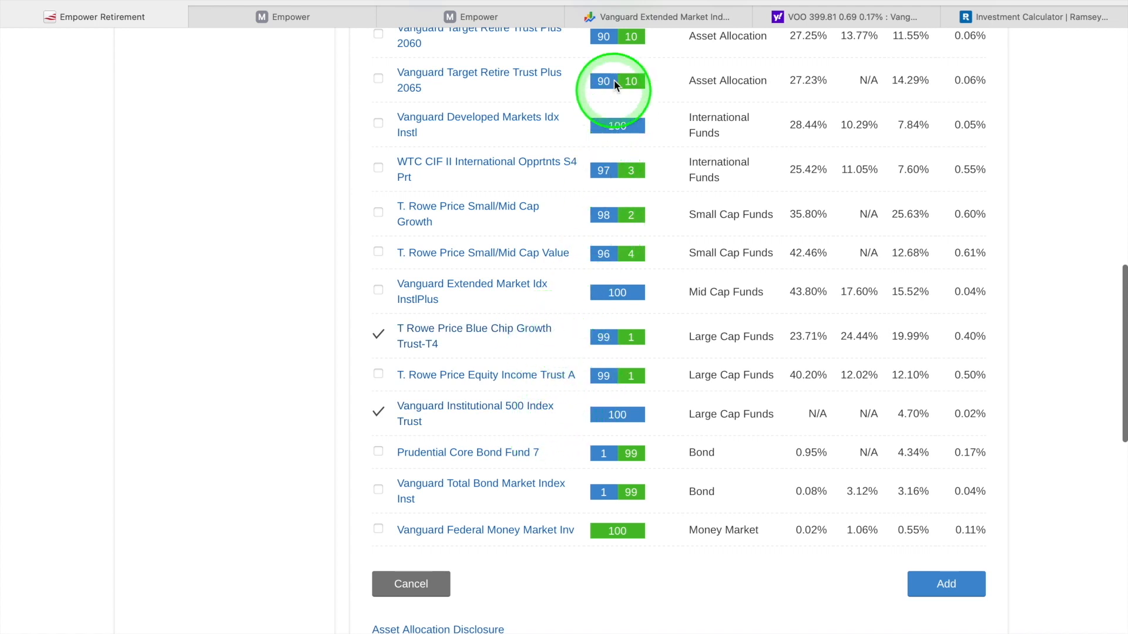
Switch to the Google Finance comparison for VEMPX and examine the five-year growth of the five compared funds, including around 2020
left_click(664, 16)
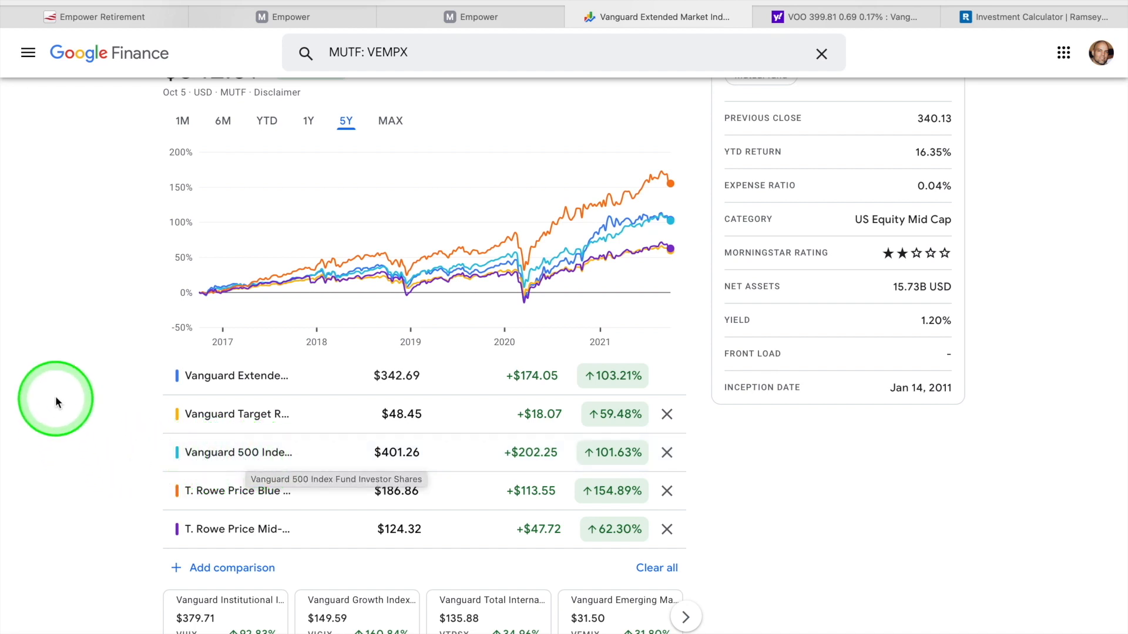
mouse_move(241, 296)
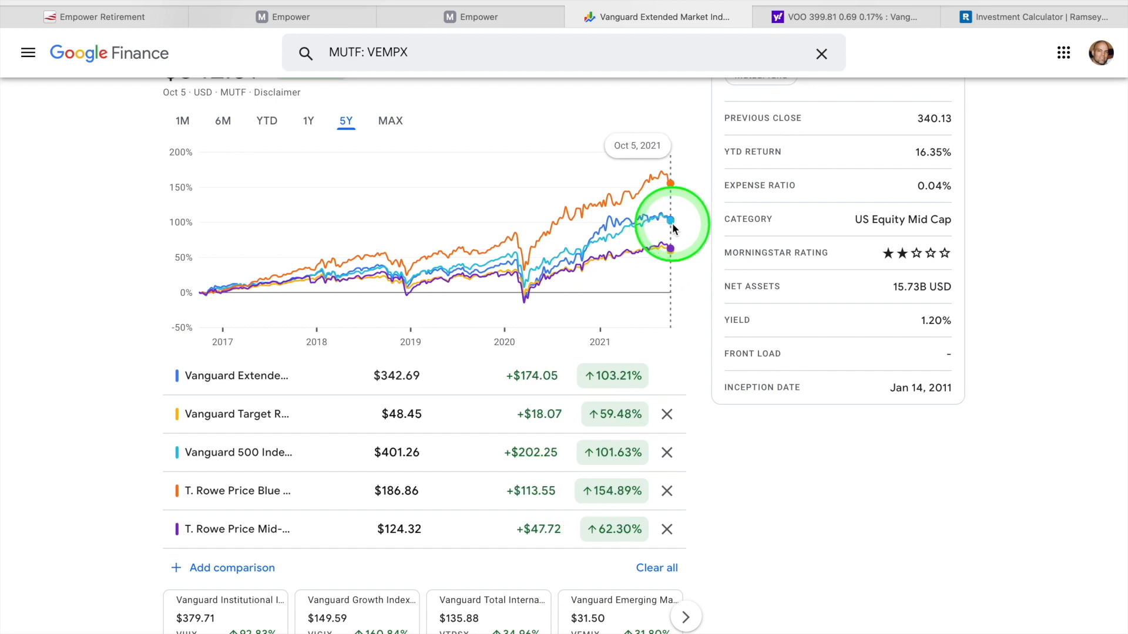
scroll(759, 462, "down", 1)
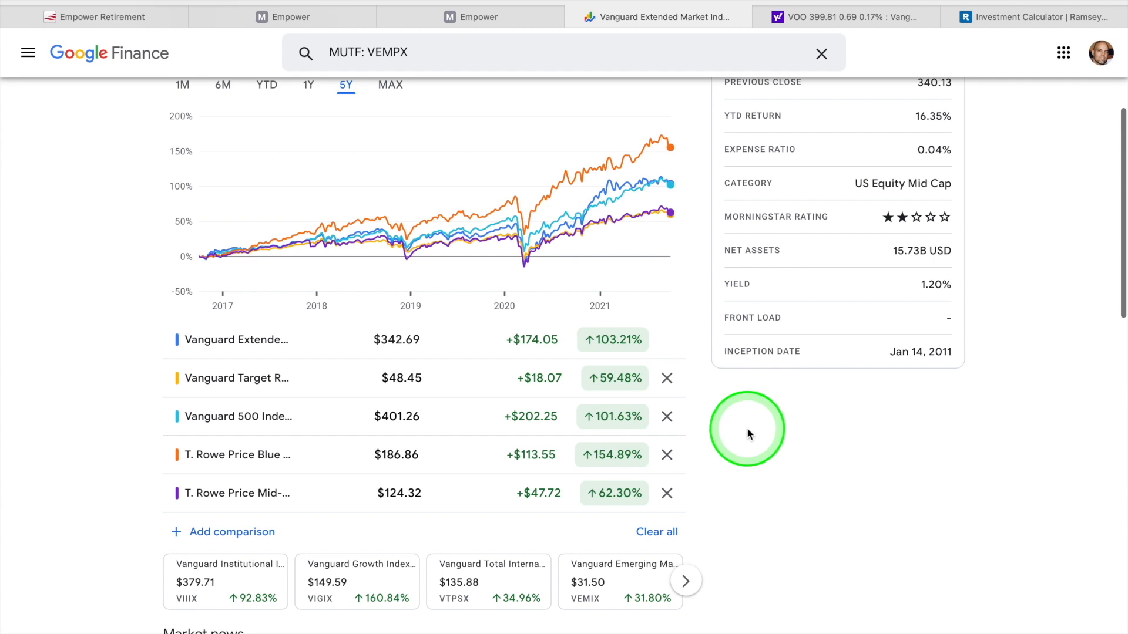
scroll(715, 402, "down", 1)
scroll(716, 402, "down", 1)
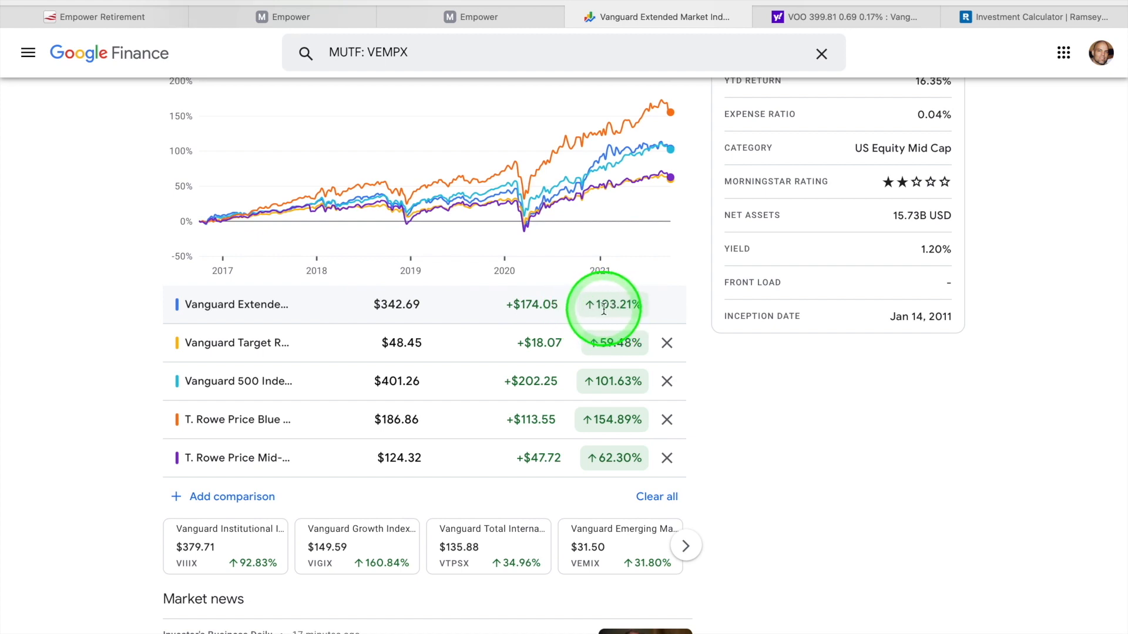
scroll(604, 310, "up", 1)
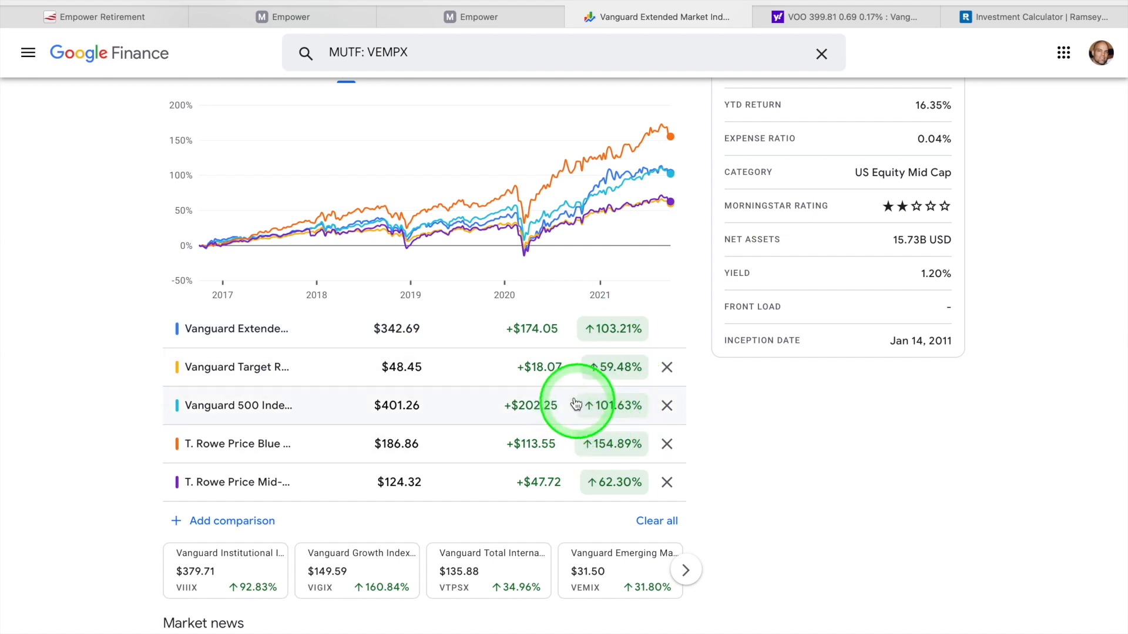
scroll(569, 336, "up", 1)
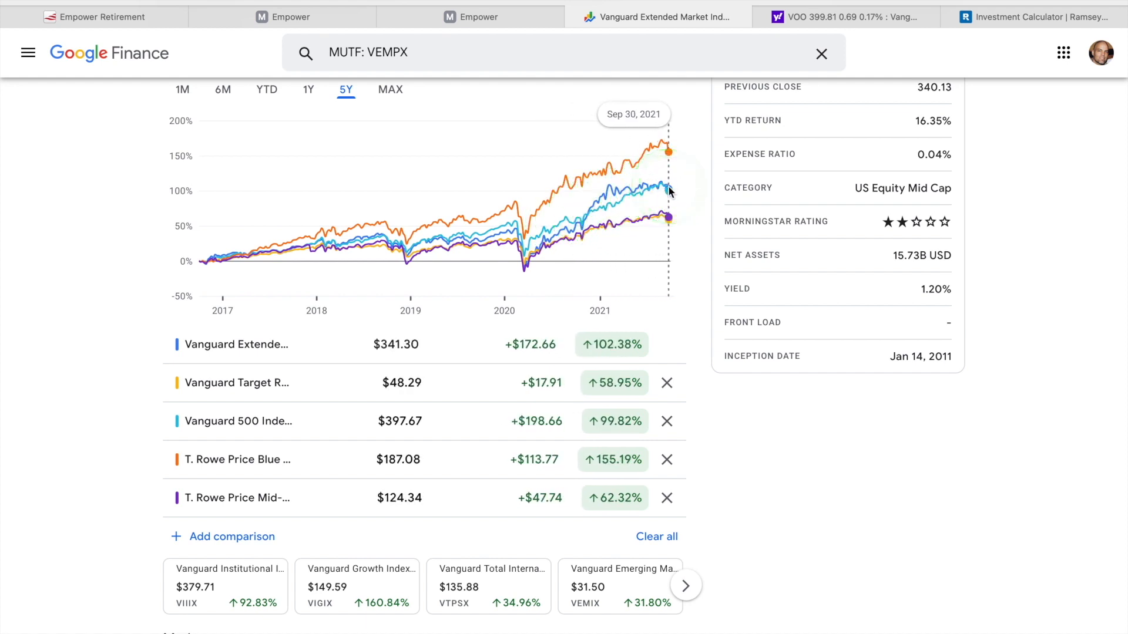
left_click_drag(596, 207, 499, 240)
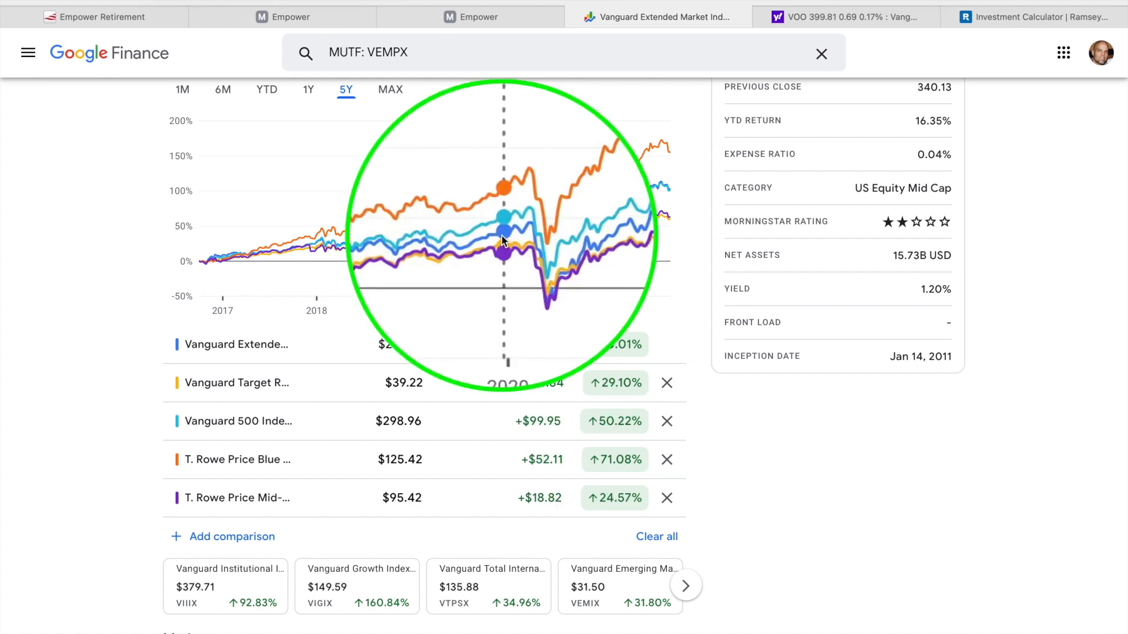
mouse_move(502, 239)
left_mouse_down()
mouse_move(511, 233)
mouse_move(468, 238)
mouse_move(503, 236)
left_mouse_up()
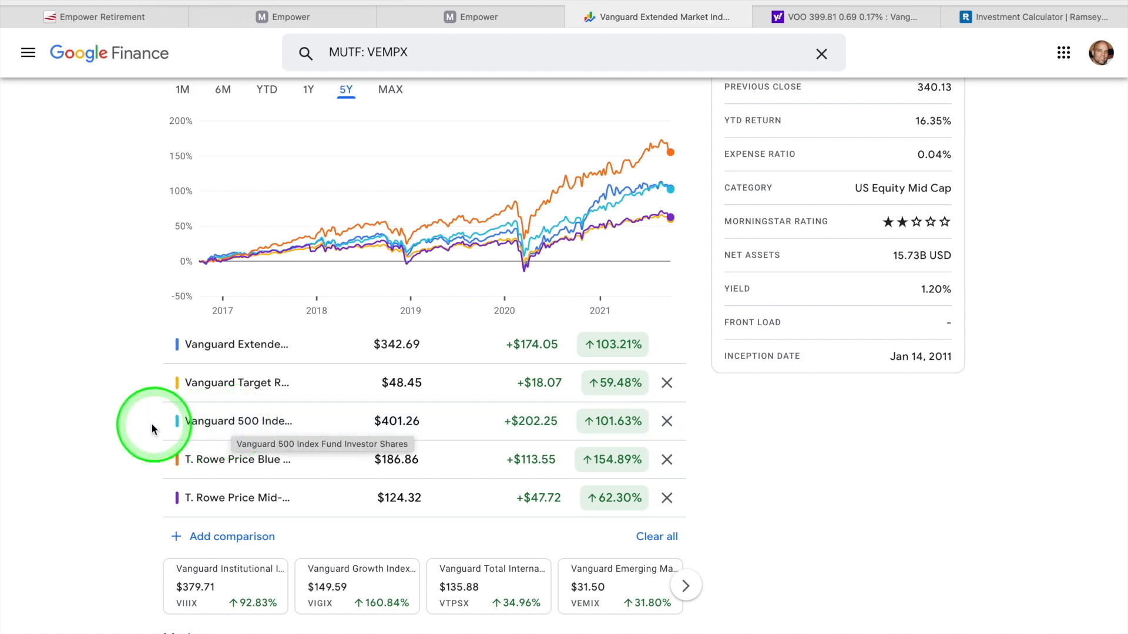
Check the Vanguard Institutional 500 Index Trust in the Empower fund list against the Vanguard 500 Index Fund in the Google Finance comparison
left_click(263, 13)
left_click(144, 12)
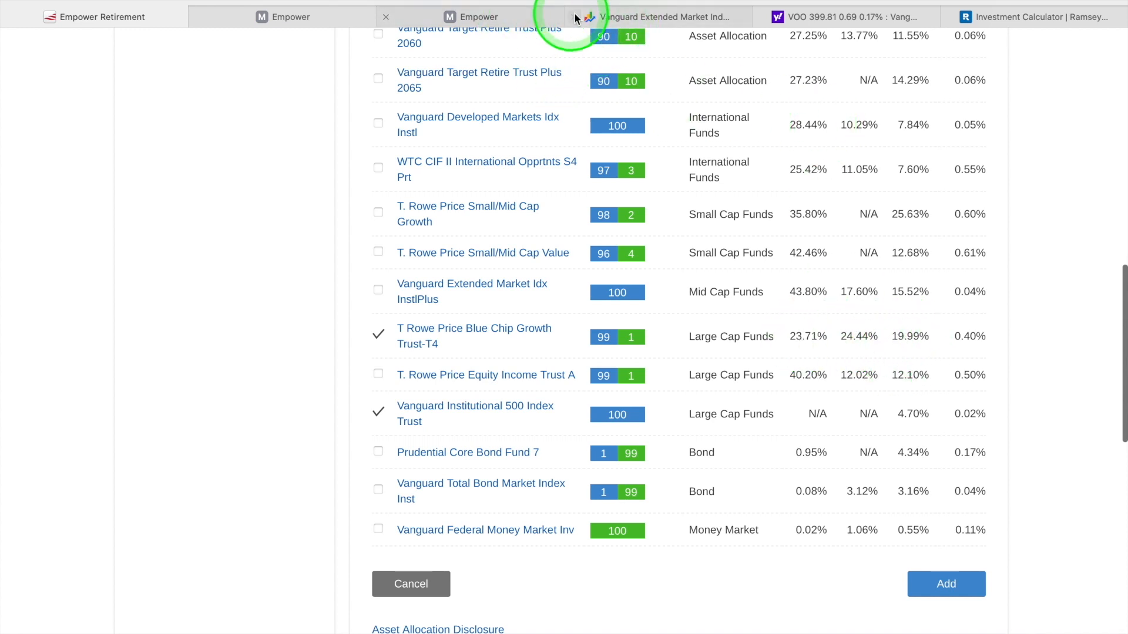
left_click(627, 23)
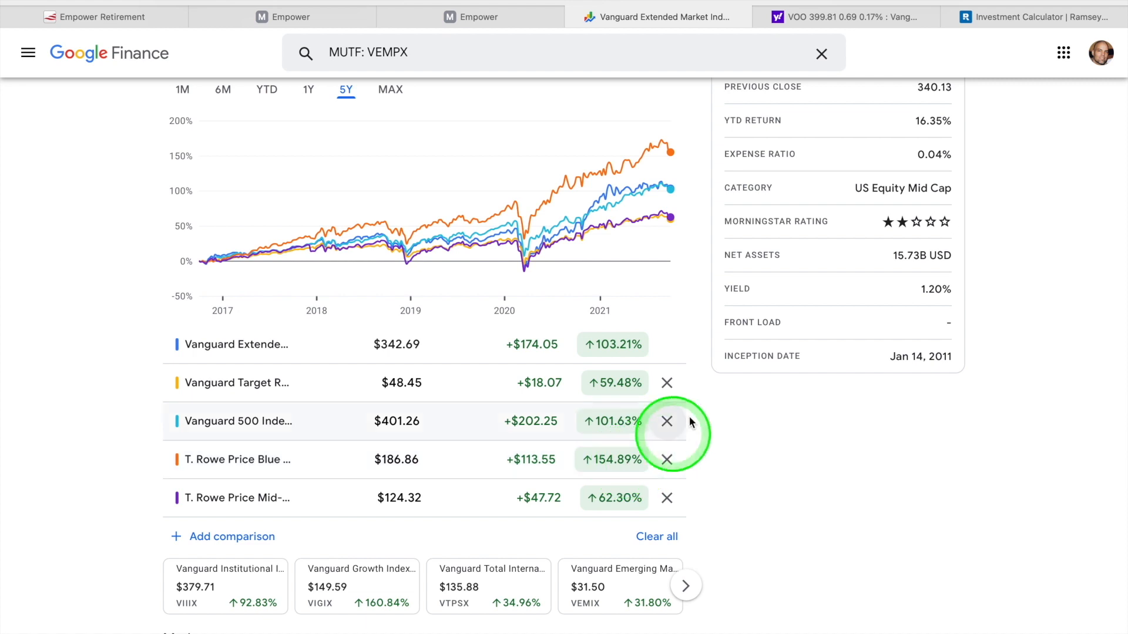
left_click(135, 16)
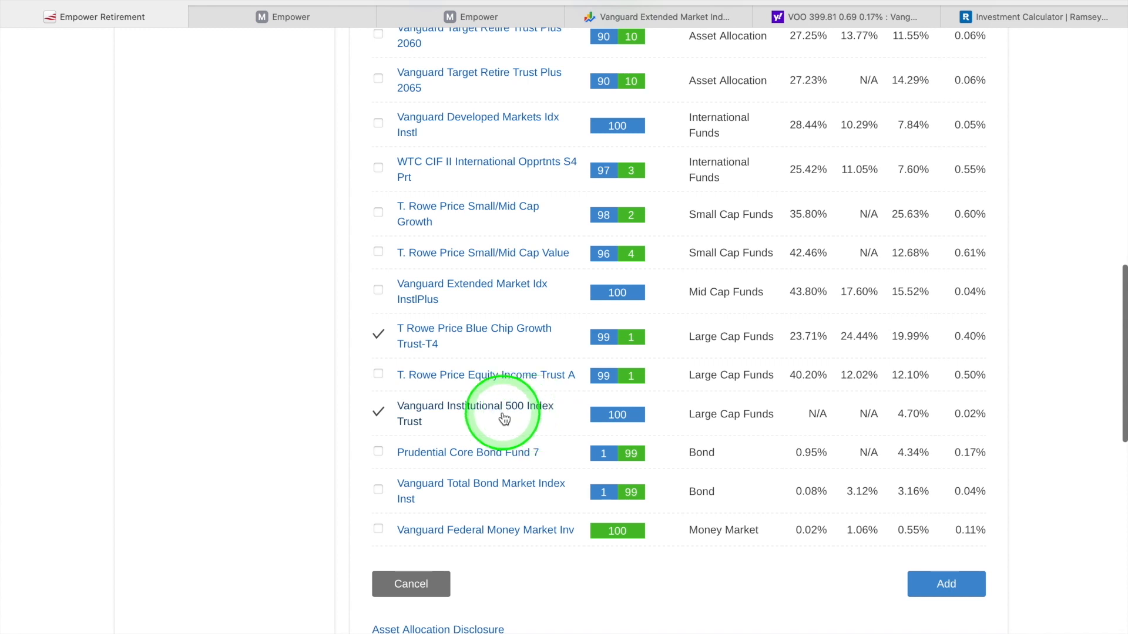
left_click(653, 18)
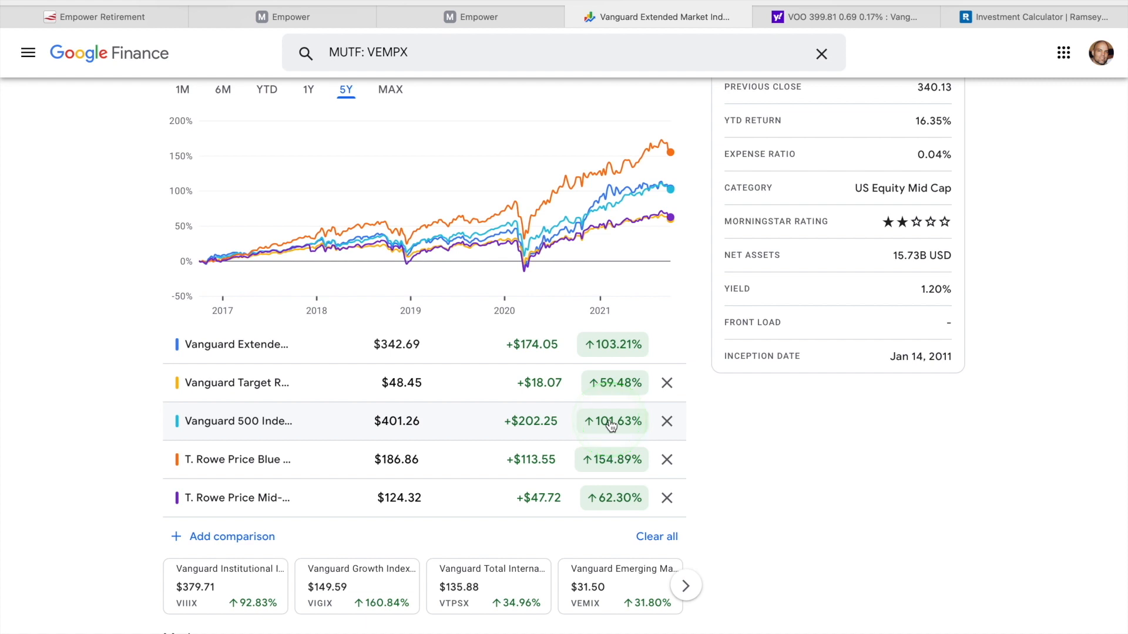
Switch to the Yahoo Finance page for Vanguard S&P 500 ETF (VOO) and relate it to Empower's Vanguard Institutional 500 Index Trust
left_click(844, 20)
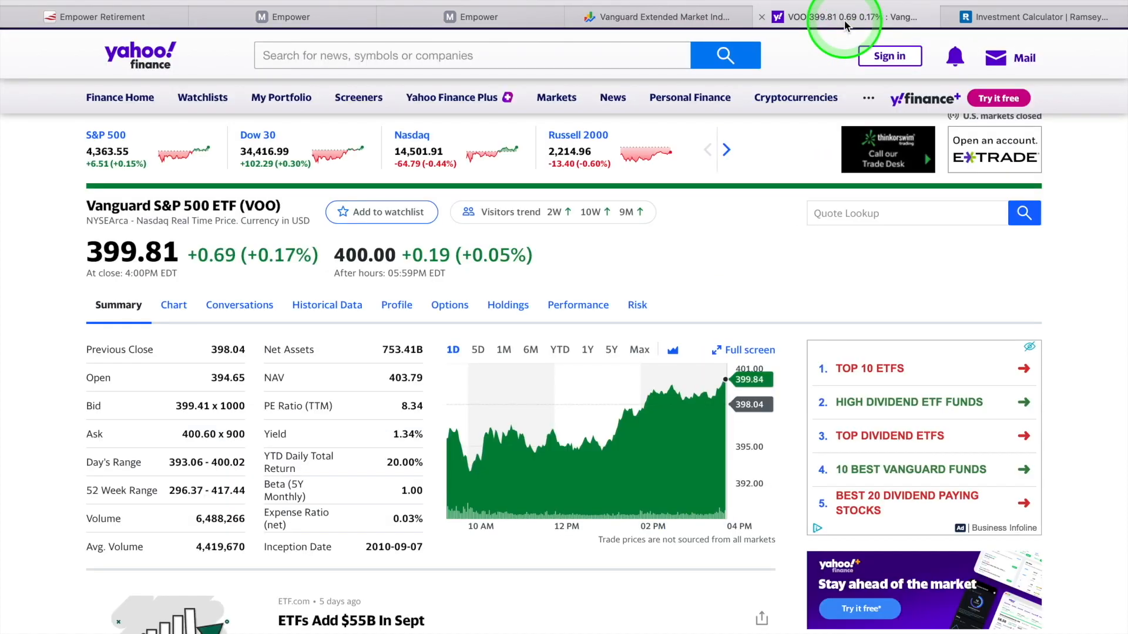
scroll(809, 244, "down", 1)
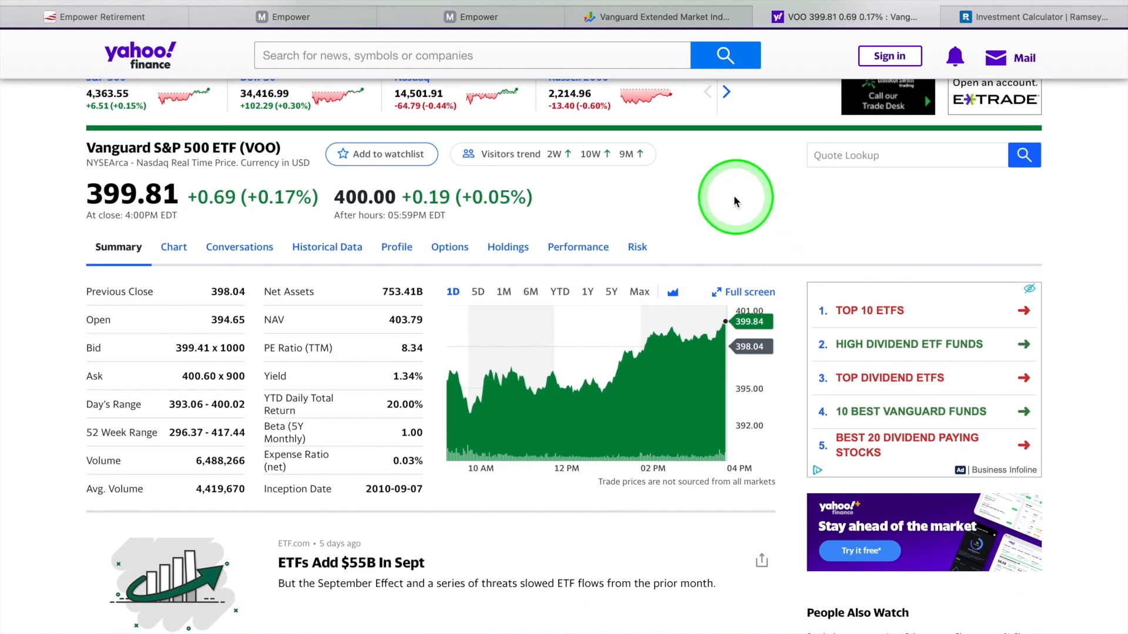
scroll(706, 214, "down", 1)
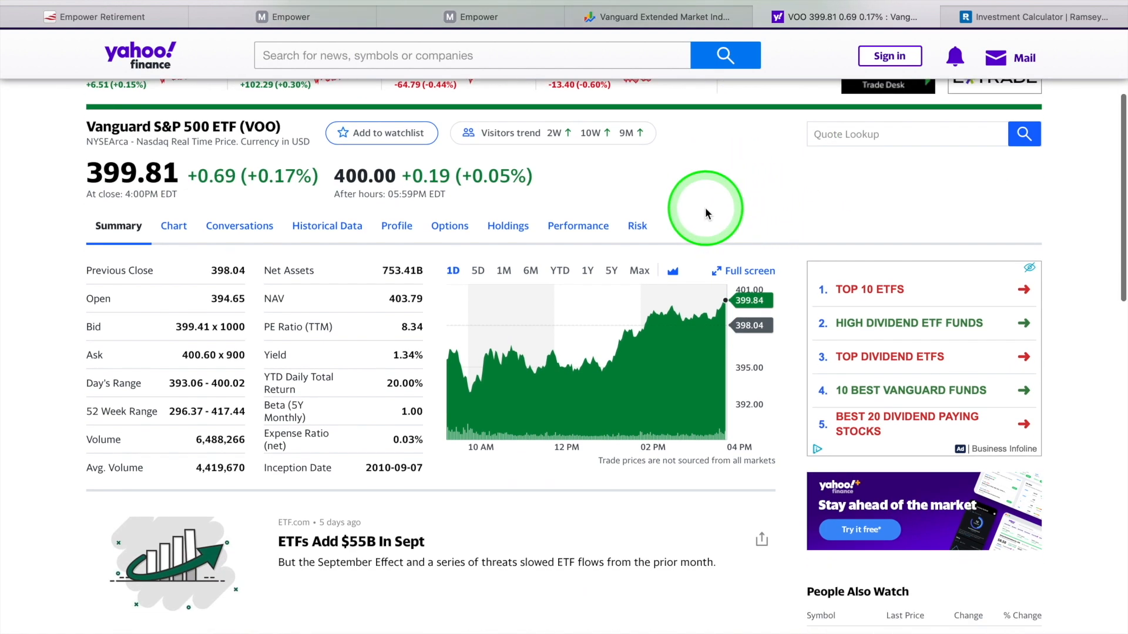
scroll(705, 207, "up", 1)
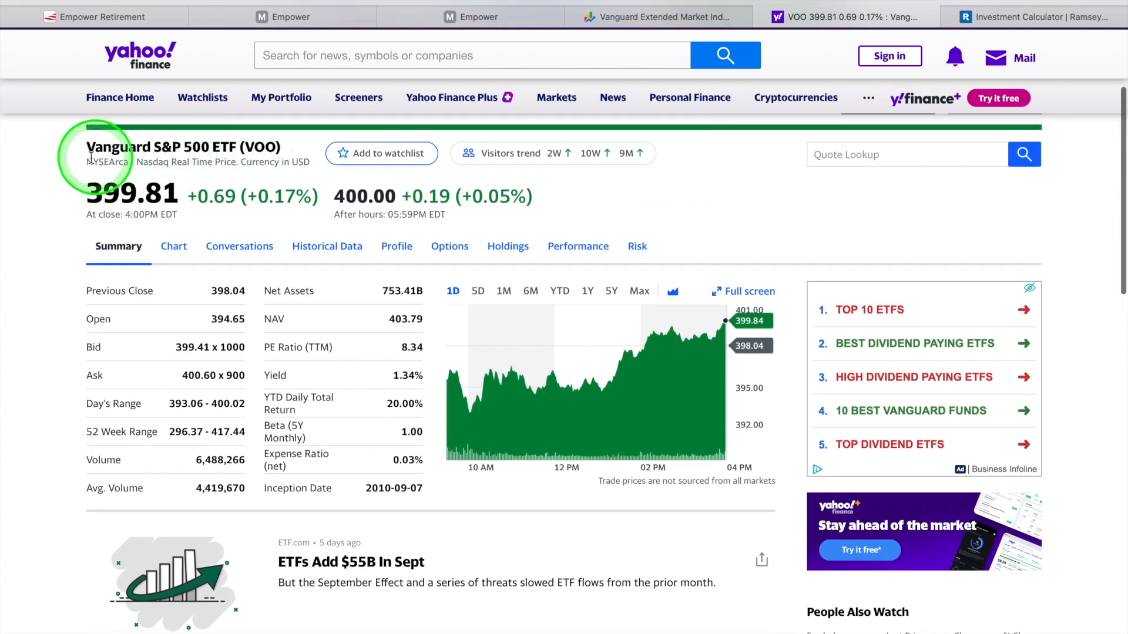
left_click(115, 16)
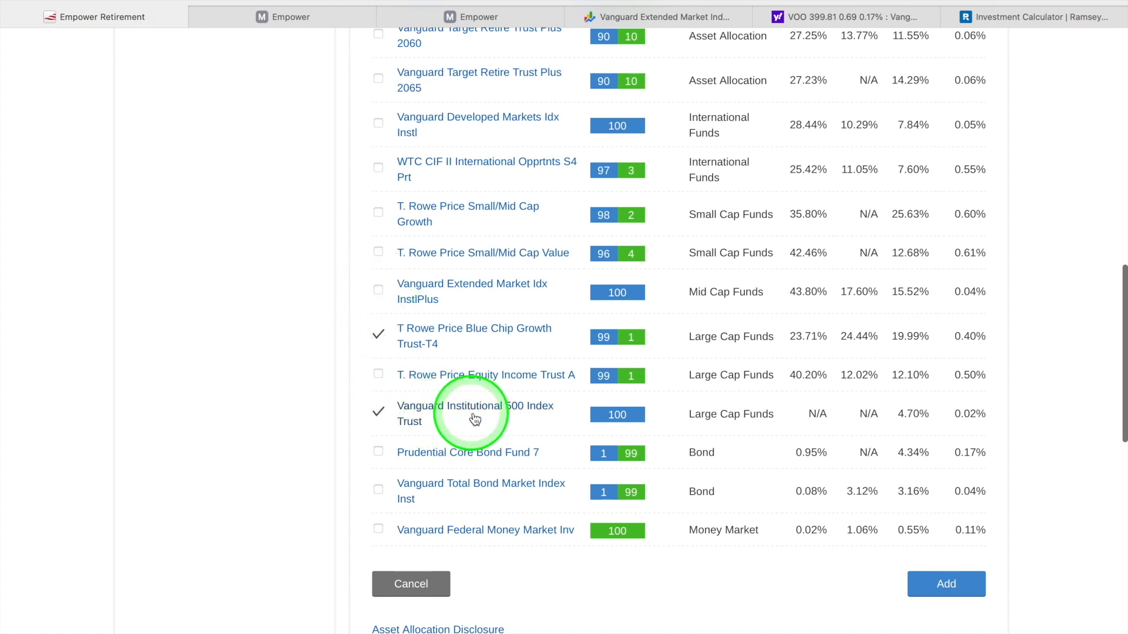
left_click(827, 19)
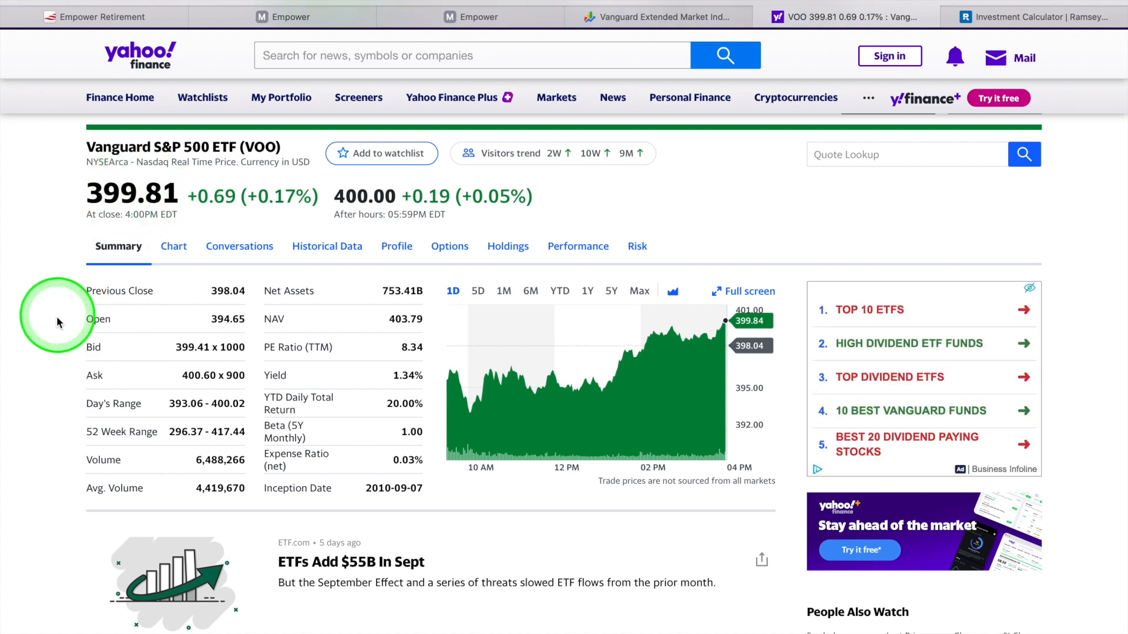
Examine the VOO summary figures, focusing on its dividend yield
scroll(56, 319, "down", 1)
scroll(50, 328, "down", 2)
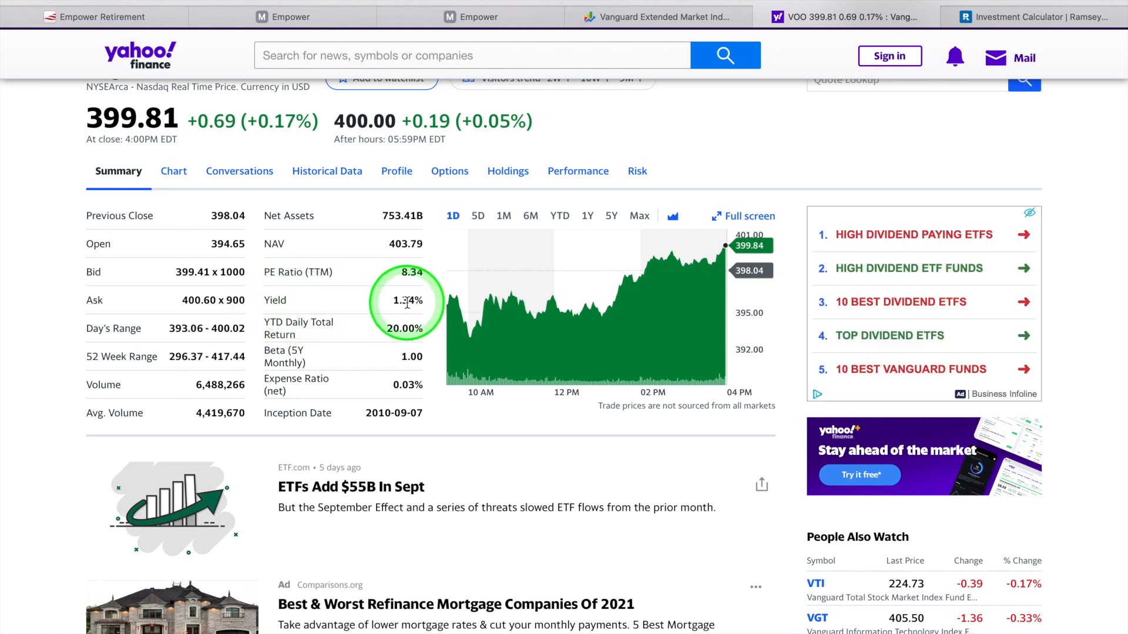
left_click_drag(422, 301, 261, 303)
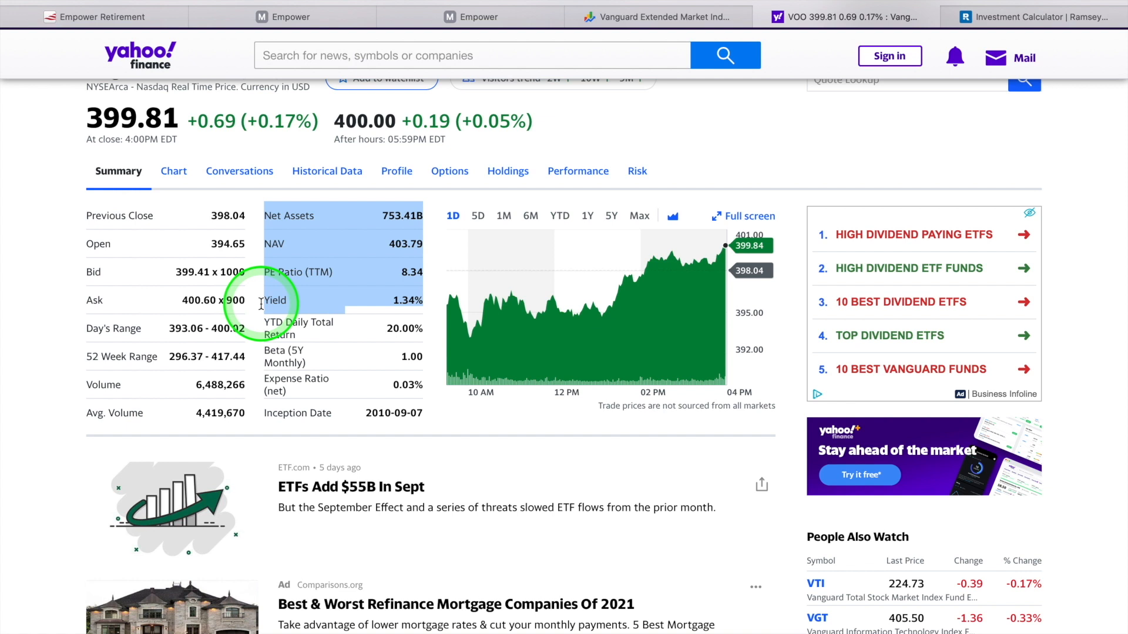
left_click(302, 308)
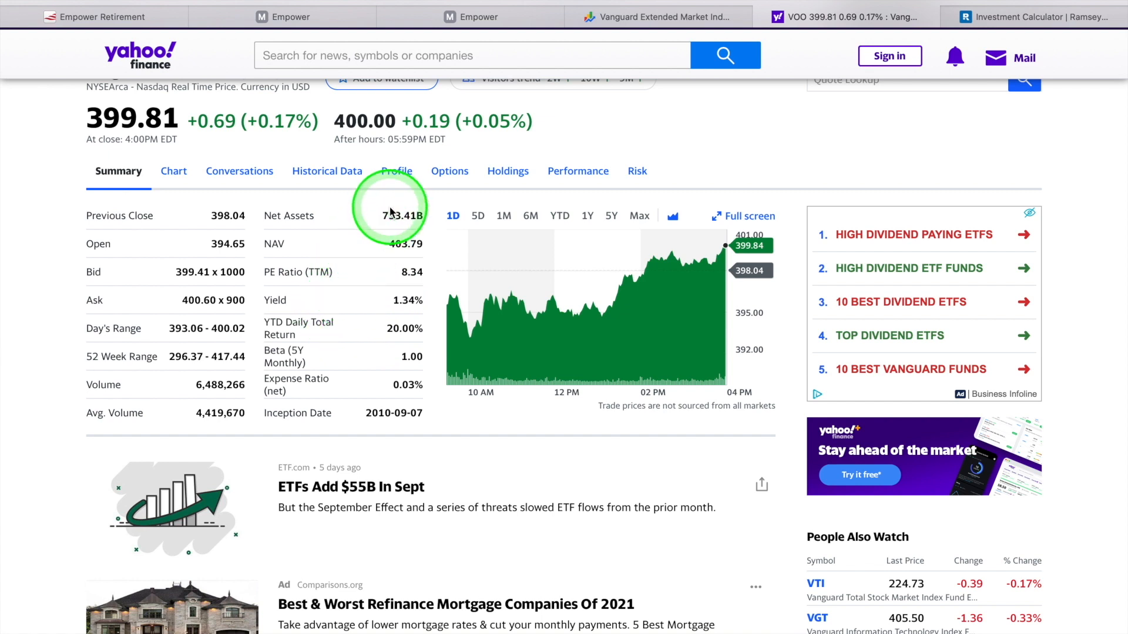
Filter VOO's historical data to Dividends Only over the 5Y time period and review the dividend payouts
left_click(330, 177)
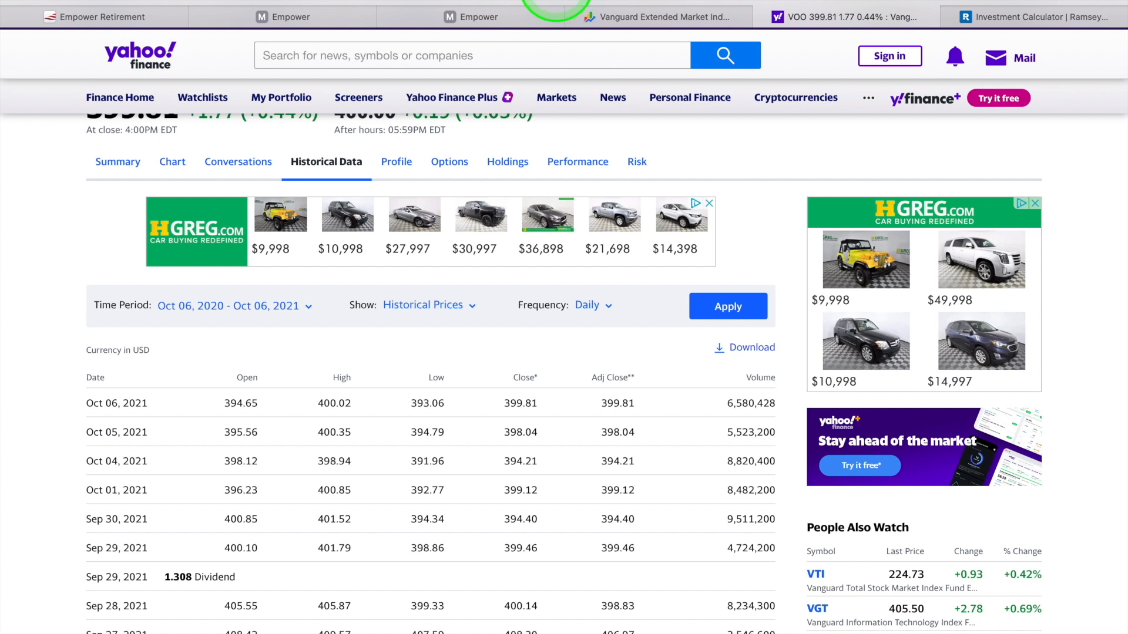
left_click(302, 313)
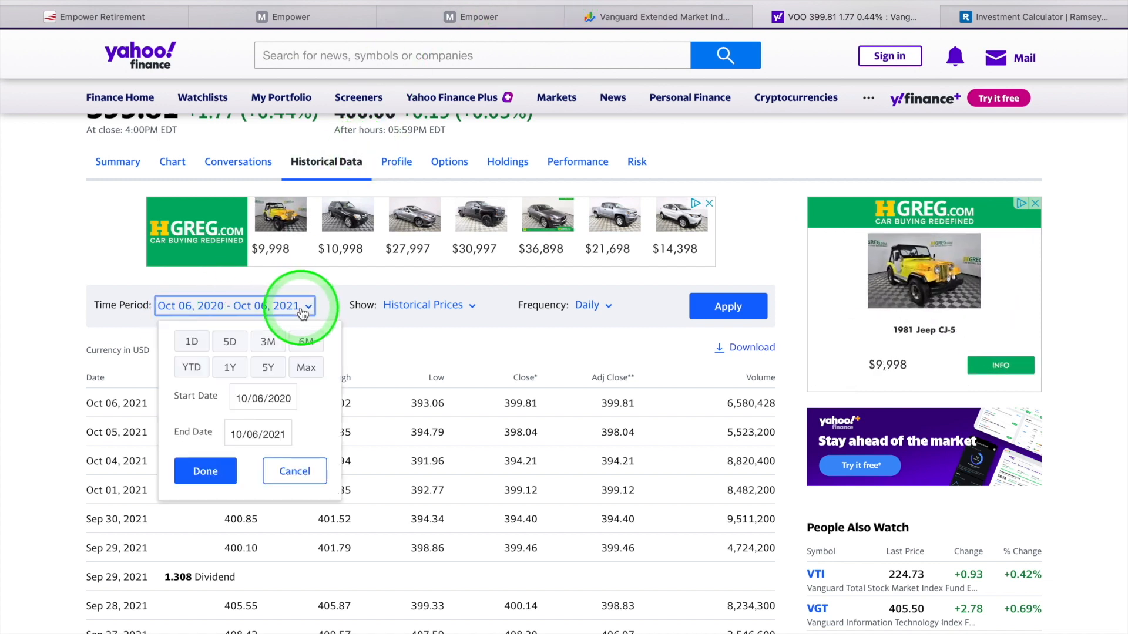
left_click(269, 369)
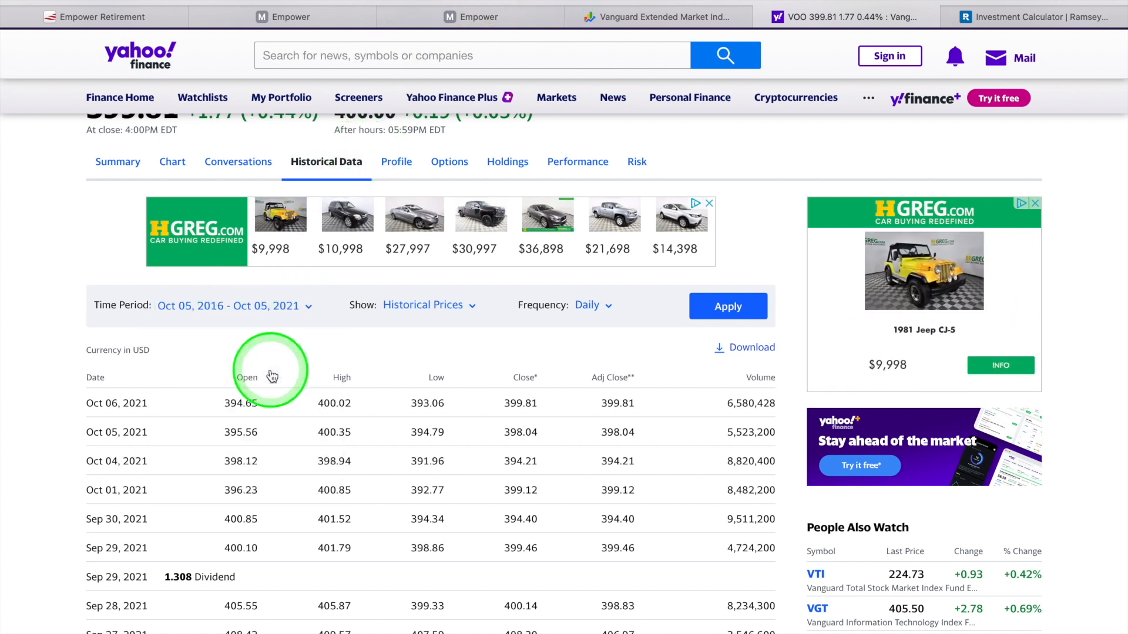
left_click(480, 311)
left_click(425, 379)
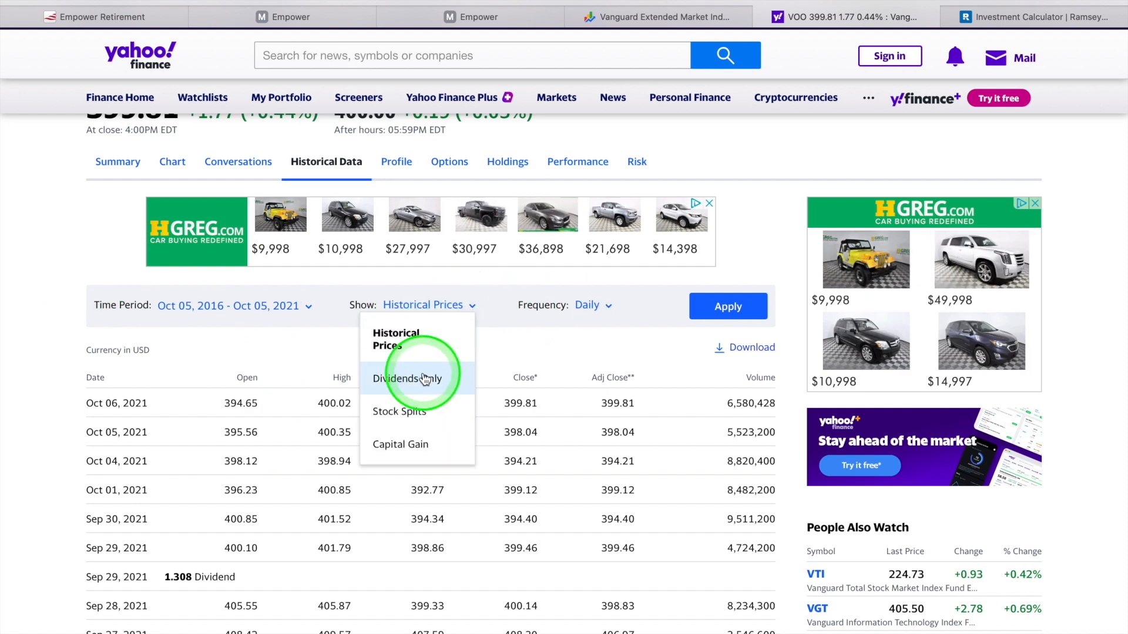
left_click(735, 312)
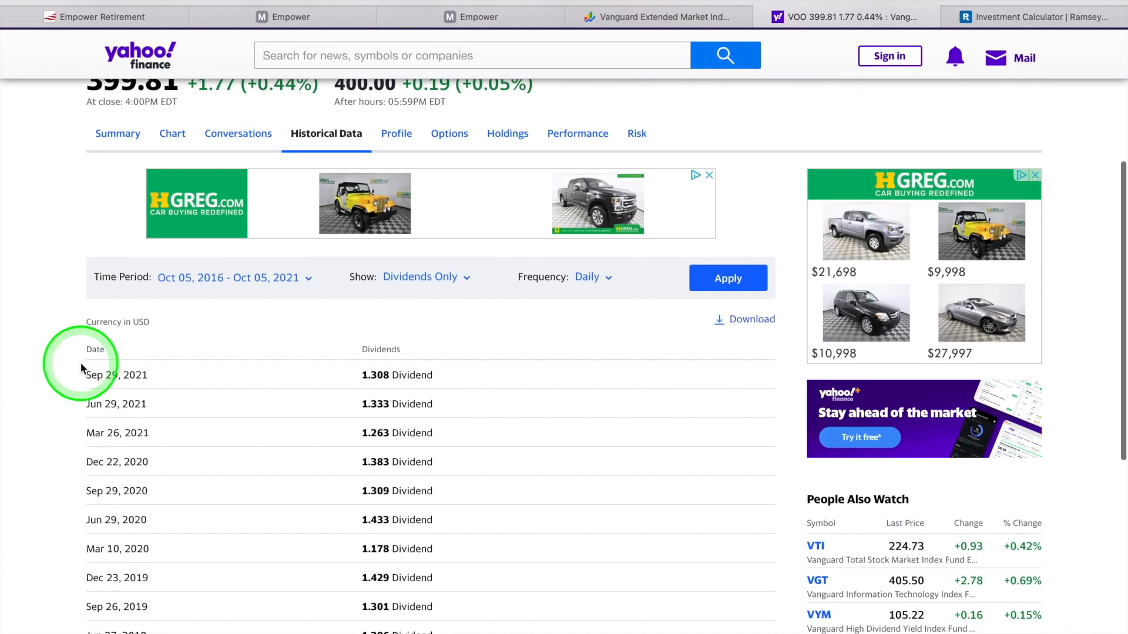
scroll(16, 334, "down", 4)
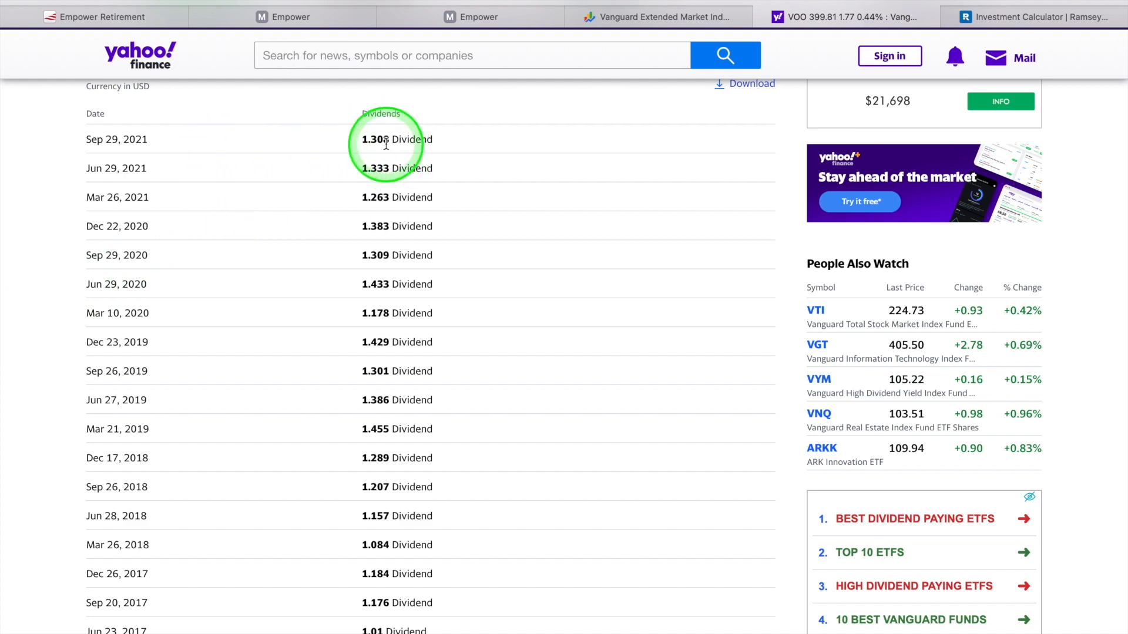
Examine VOO's five-year dividend history from the December 2016 payout up to the September 2021 payout
scroll(386, 144, "down", 3)
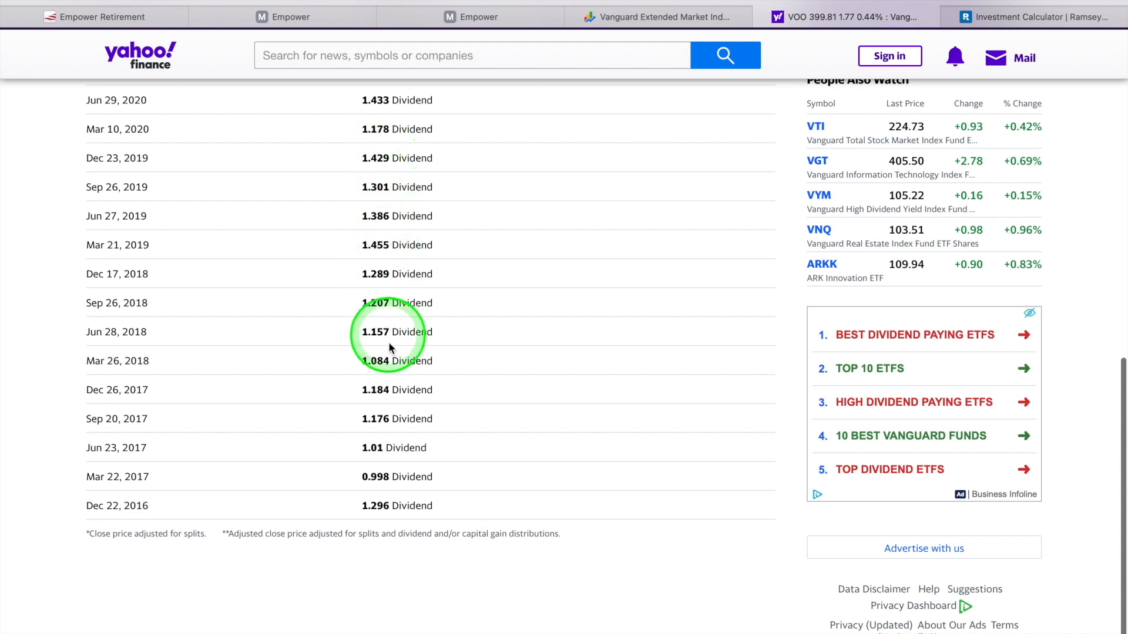
scroll(44, 394, "up", 2)
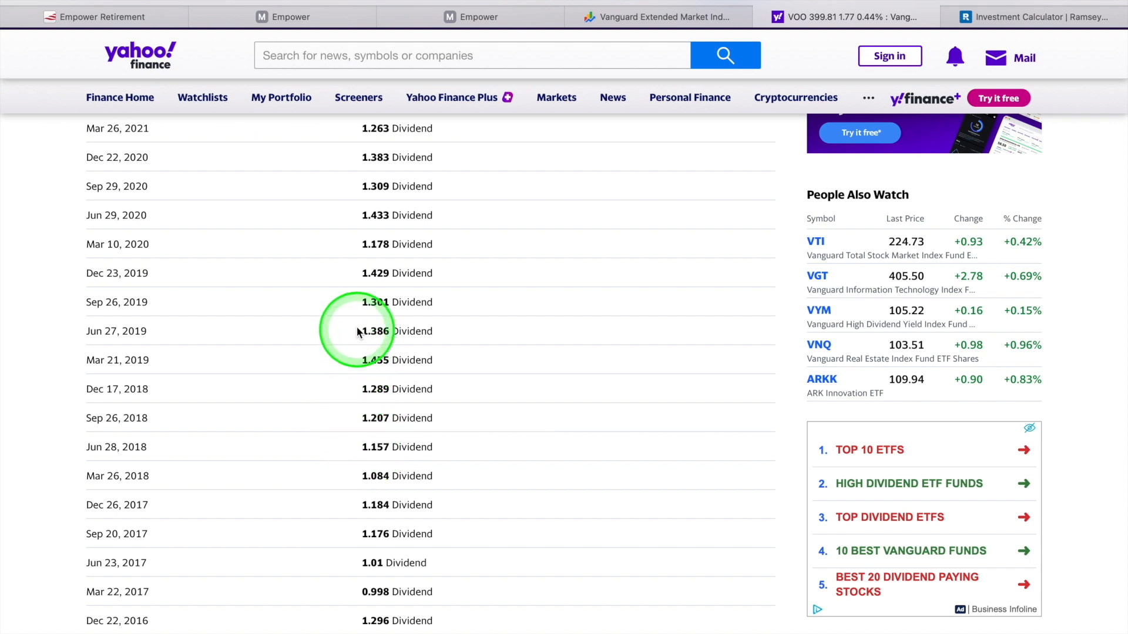
scroll(352, 283, "up", 3)
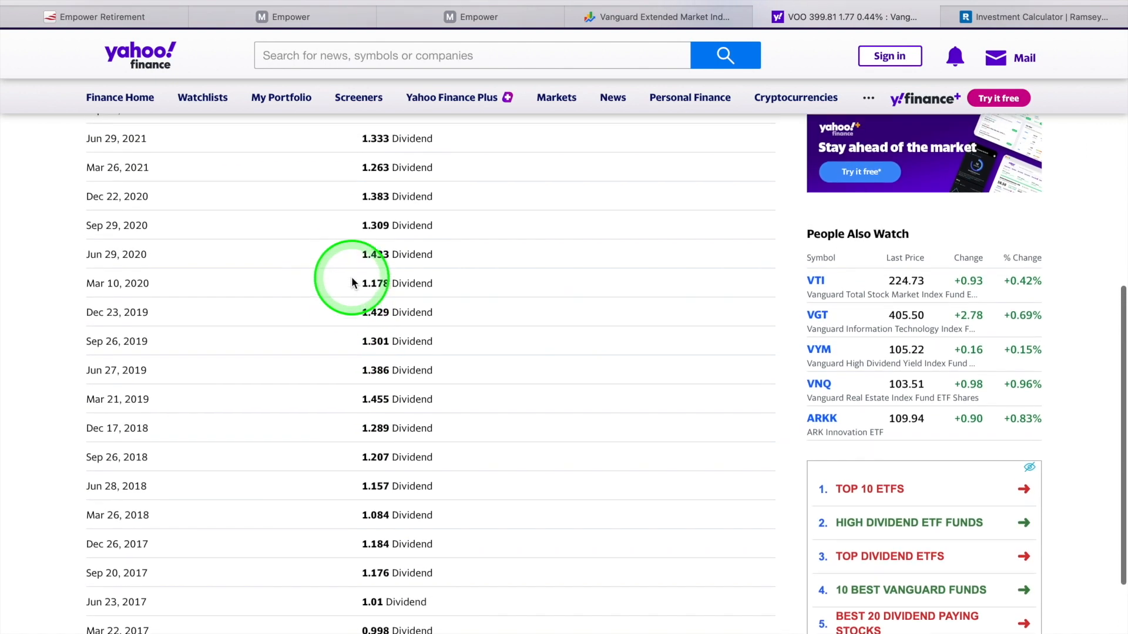
scroll(352, 282, "up", 1)
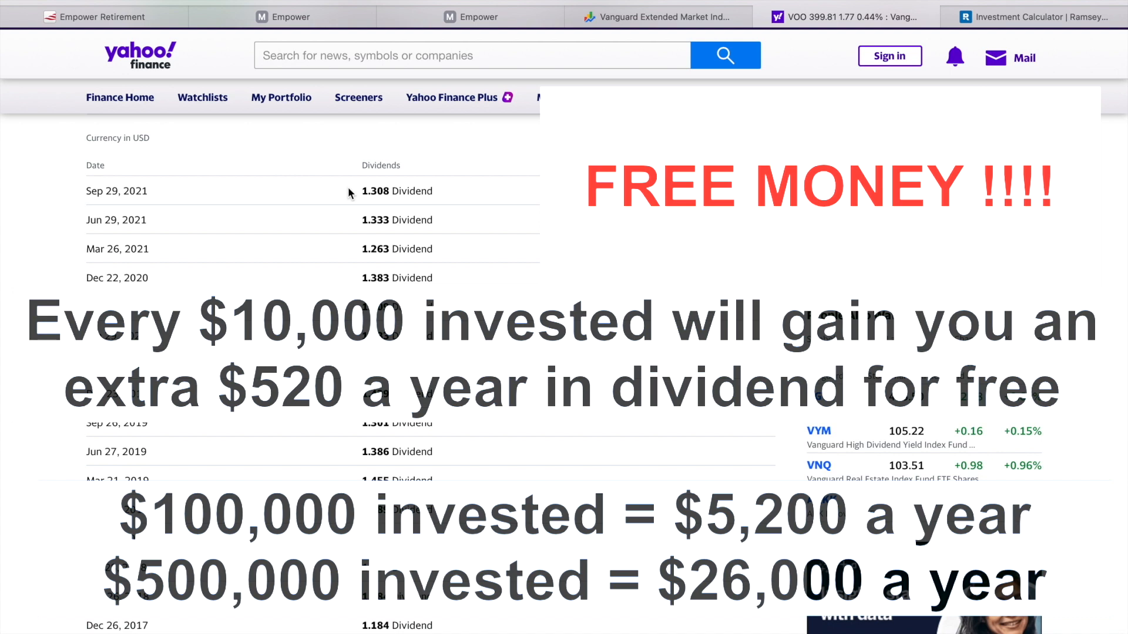
Compare the selected T Rowe Price Blue Chip Growth and Vanguard Institutional 500 funds in Empower with the Google Finance five-year growth comparison
left_click(123, 19)
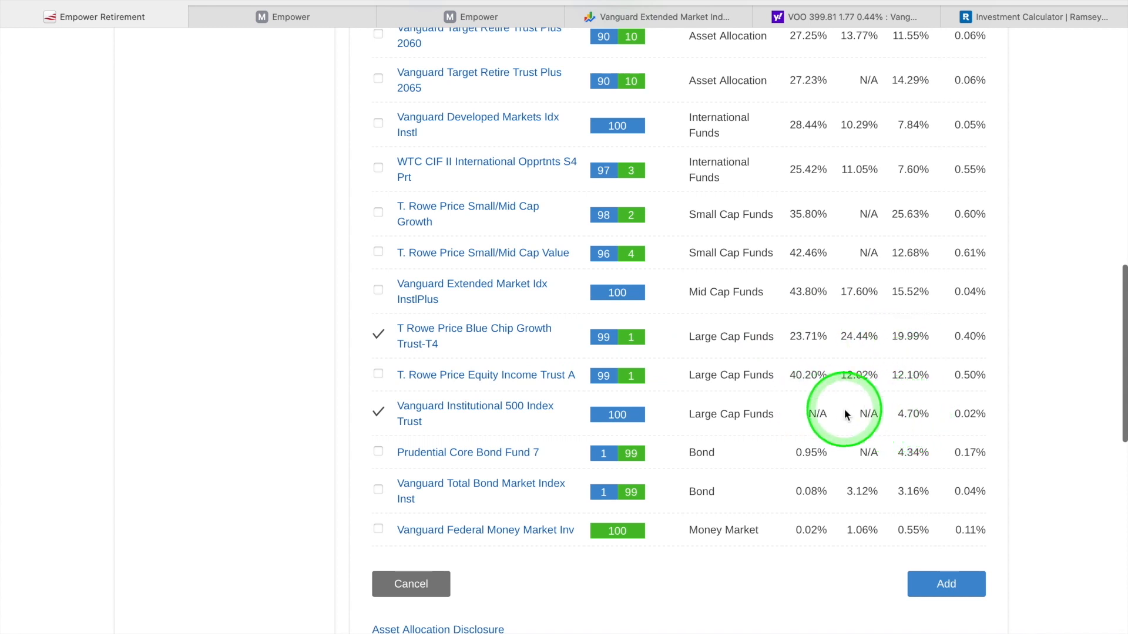
left_click(588, 23)
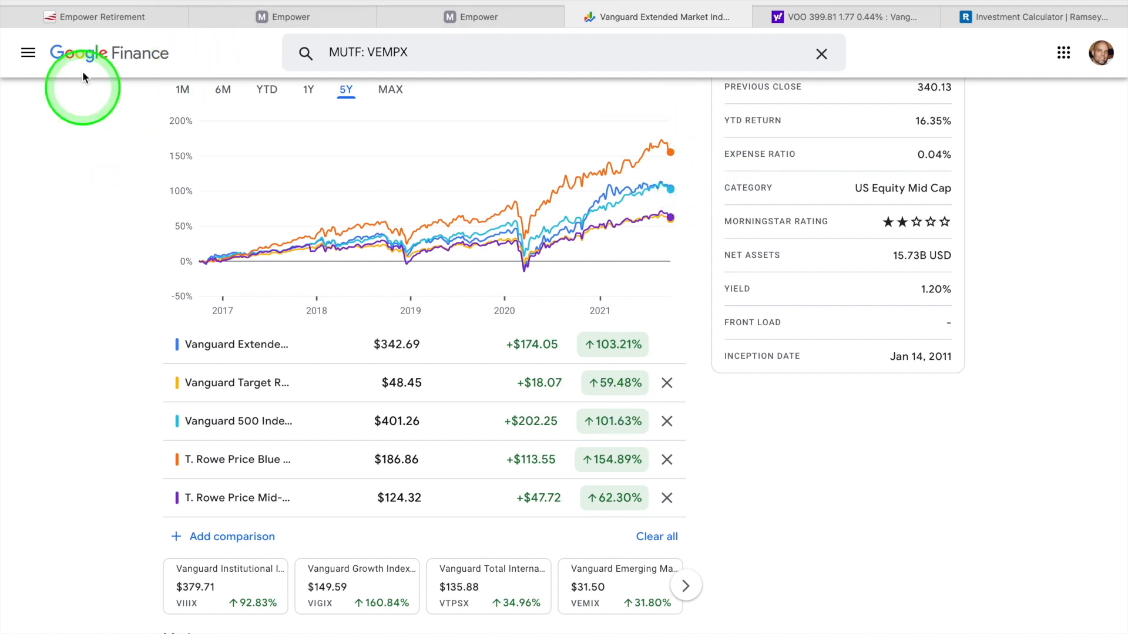
left_click(84, 20)
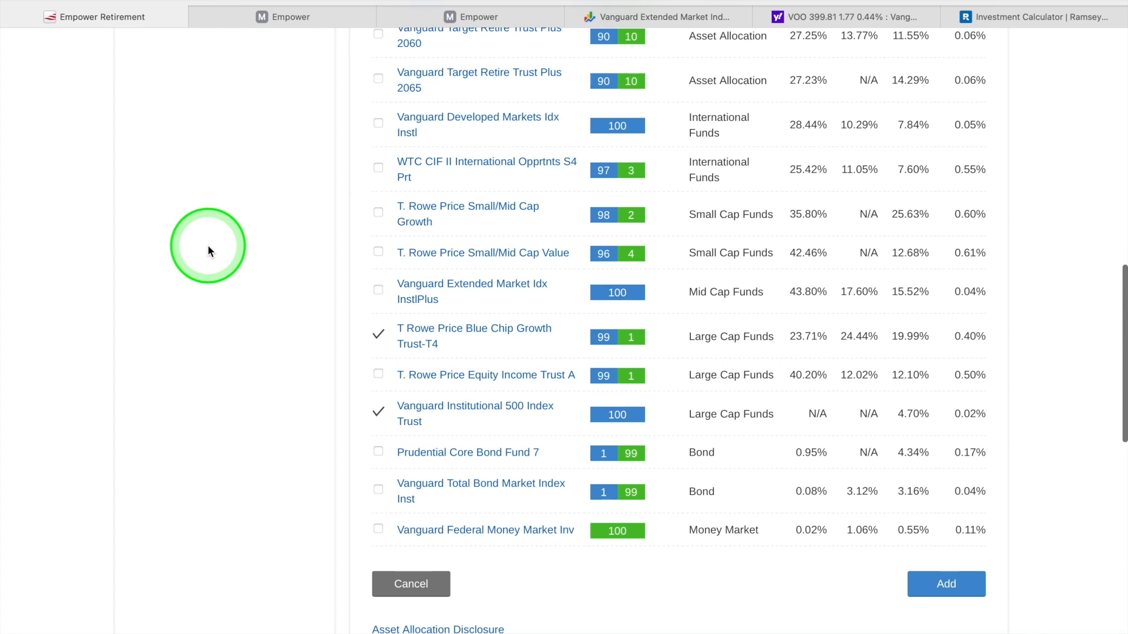
Add the selected T Rowe Price Blue Chip Growth Trust-T4 and Vanguard Institutional 500 Index Trust to the portfolio
scroll(230, 349, "up", 1)
scroll(231, 350, "down", 2)
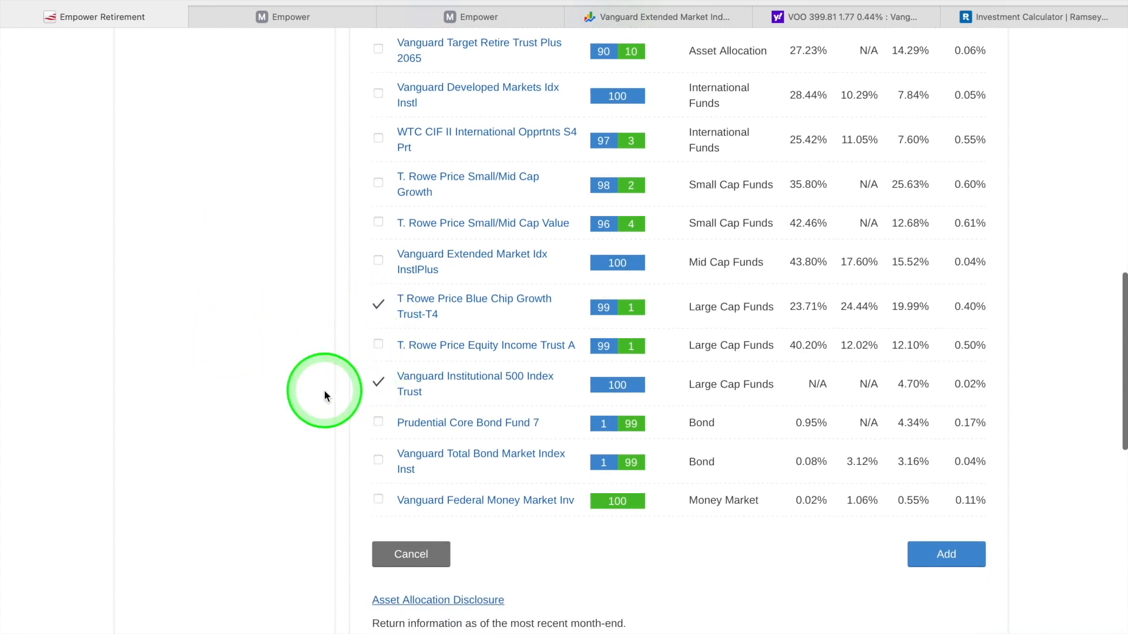
scroll(326, 395, "down", 1)
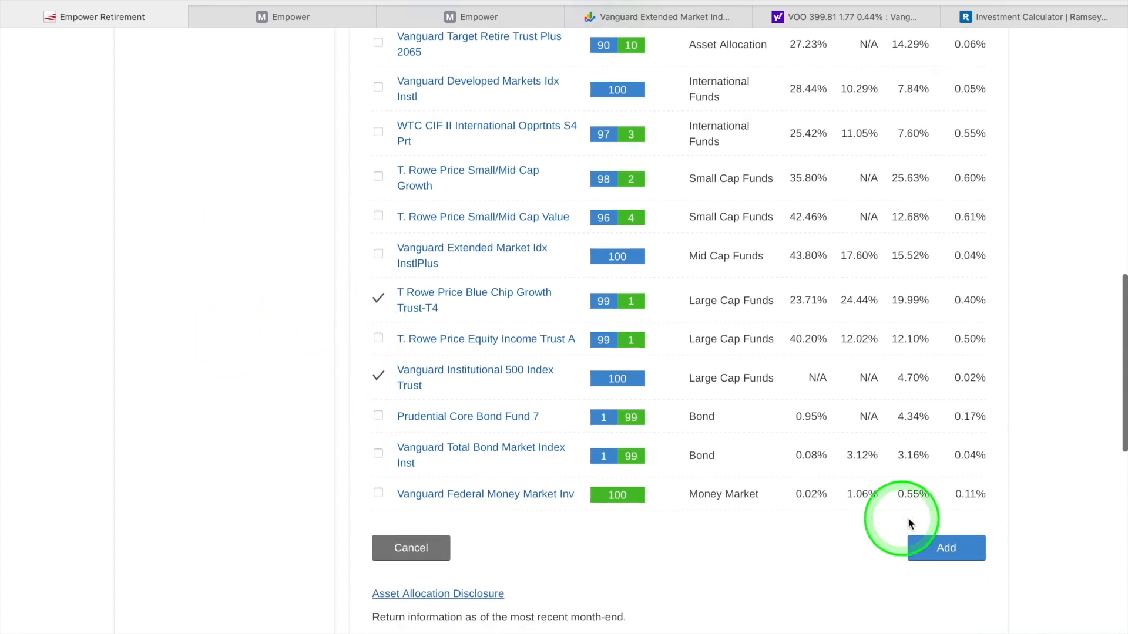
left_click(952, 555)
Set the allocation to 50% T Rowe Price Blue Chip Growth Trust-T4 and 50% Vanguard Institutional 500 Index Trust
scroll(1061, 518, "down", 1)
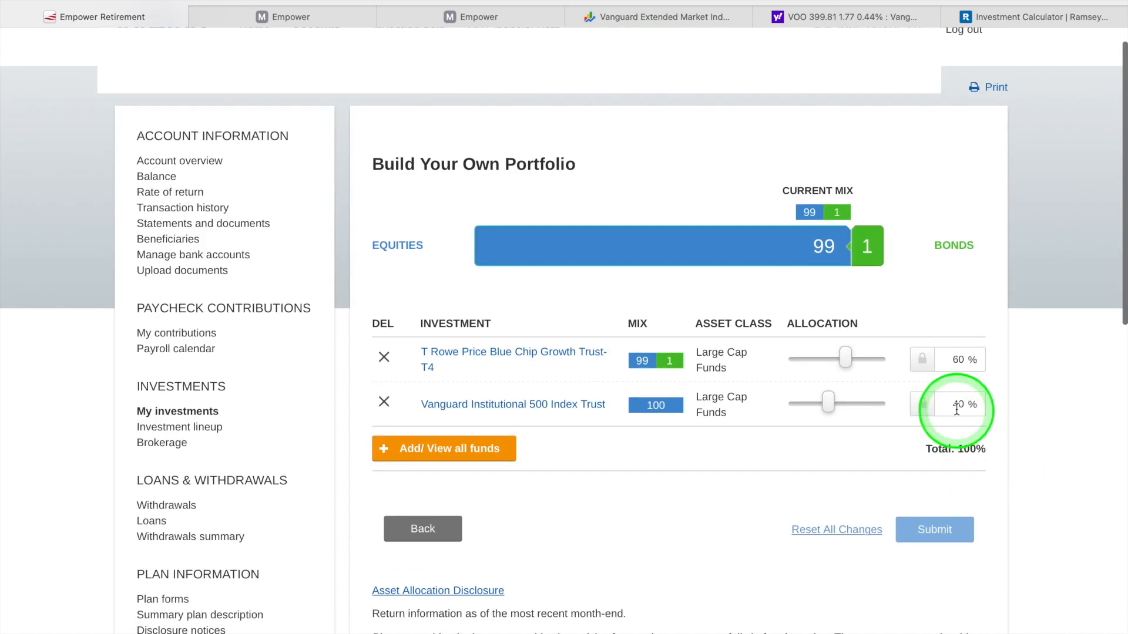
left_click_drag(844, 356, 837, 358)
left_click(841, 396)
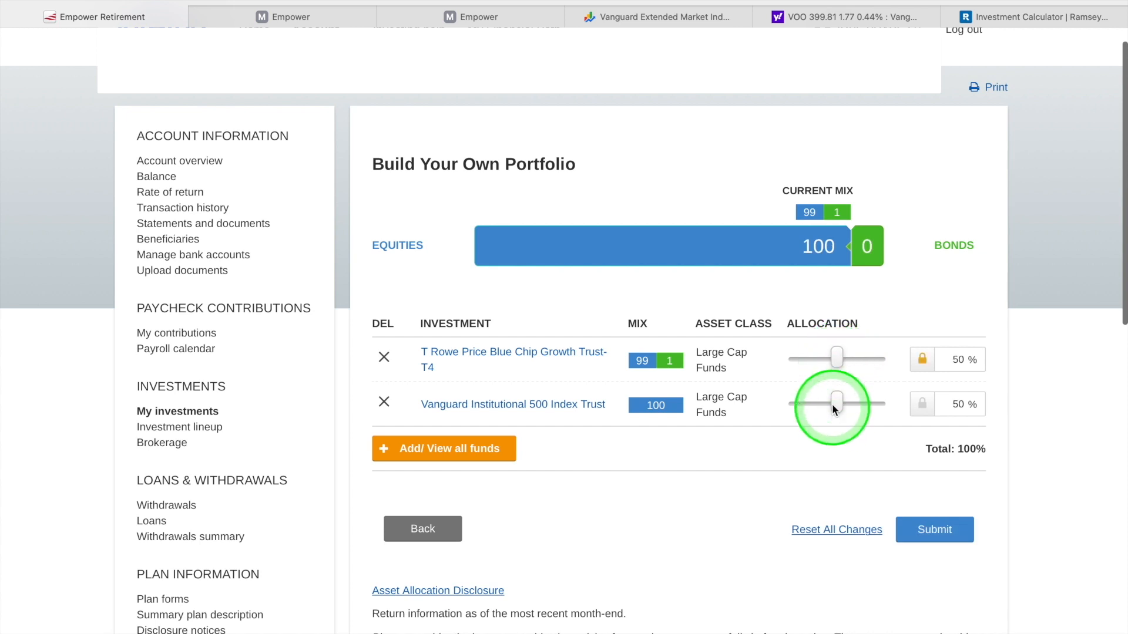
left_click(952, 360)
left_click(962, 361)
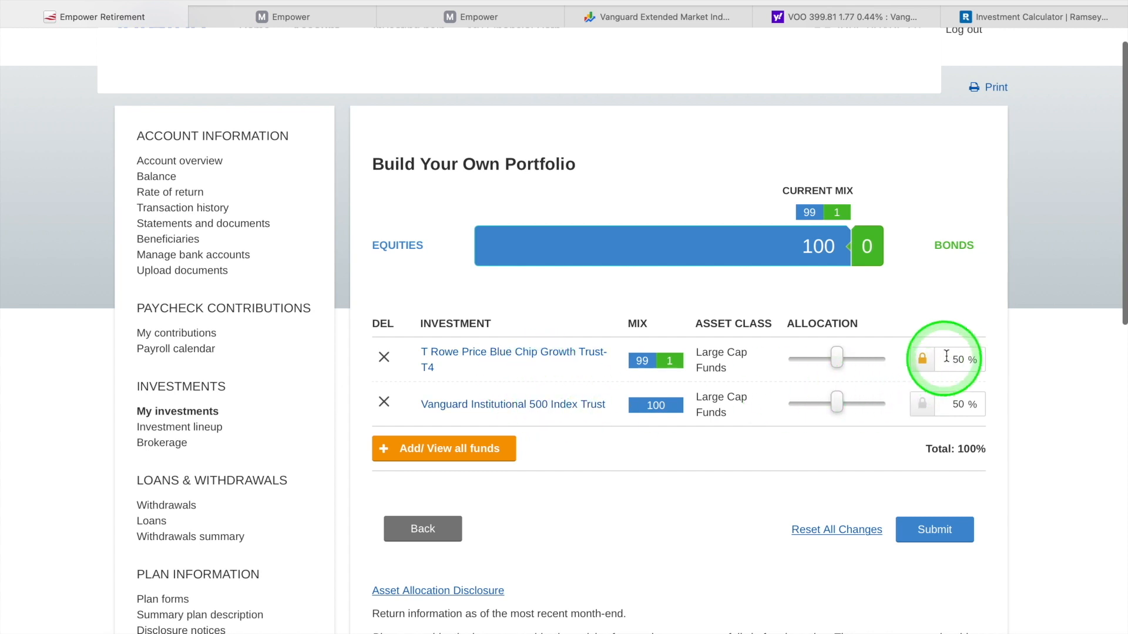
scroll(796, 460, "down", 1)
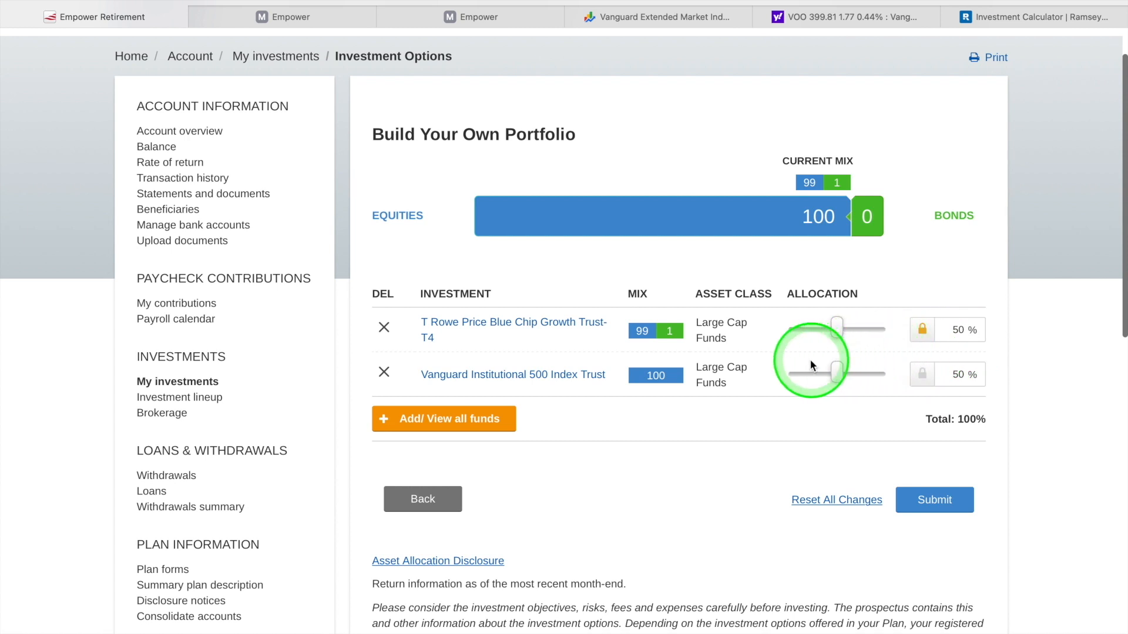
left_click(985, 357)
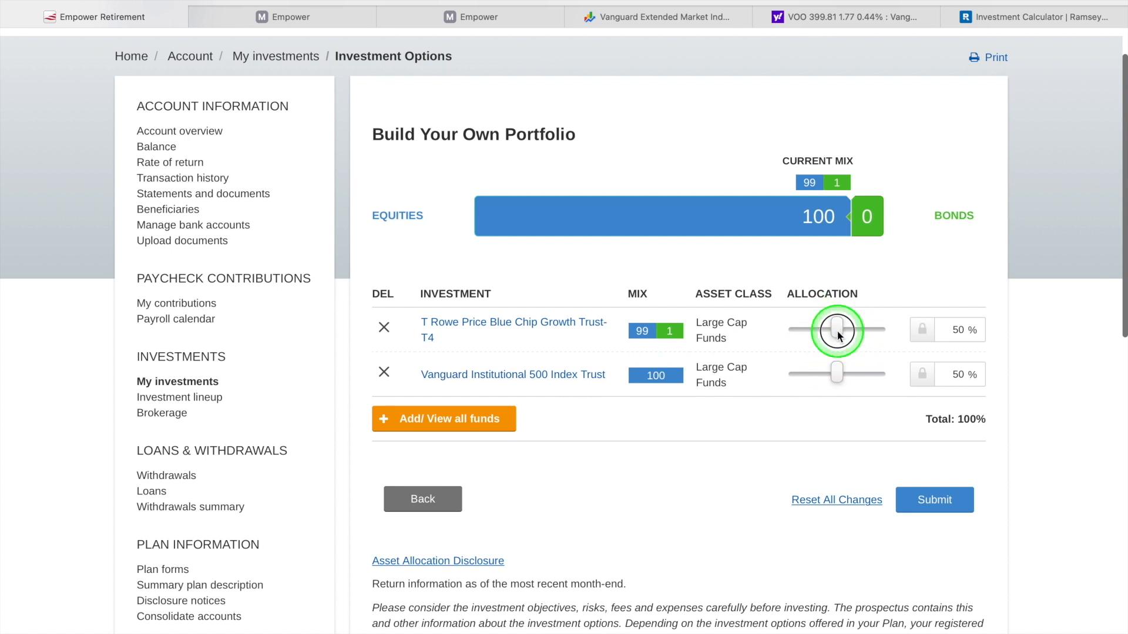
Change the T Rowe Price Blue Chip Growth Trust-T4 allocation to 60%, leaving 40% for the Vanguard Institutional 500 Index Trust
left_click_drag(837, 332, 847, 332)
left_click(956, 332)
double_click(956, 332)
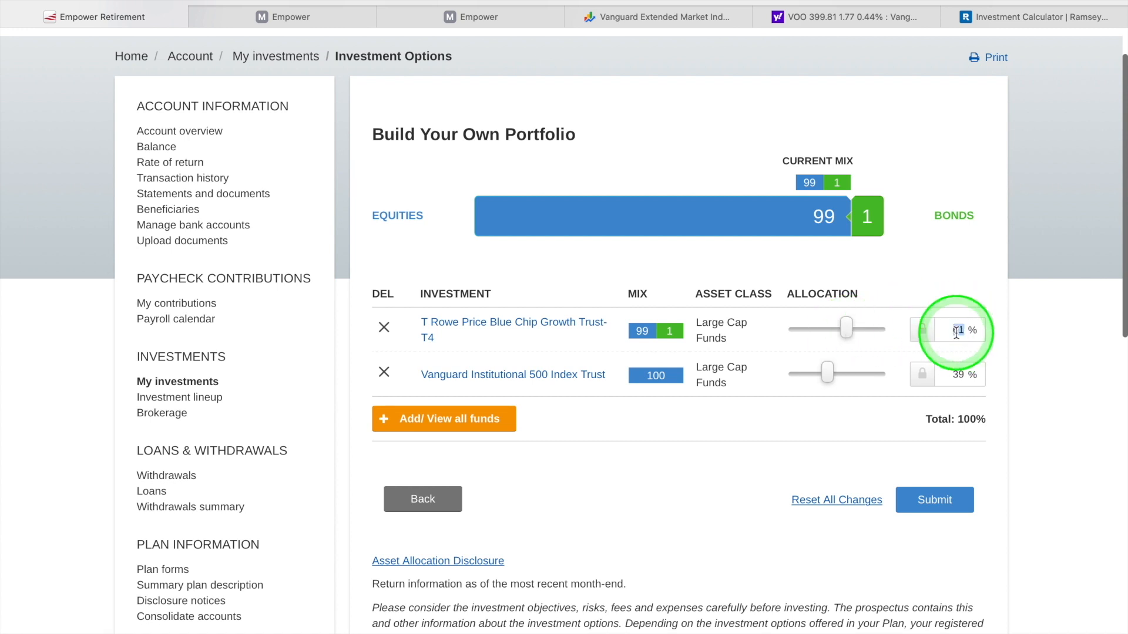
type("60")
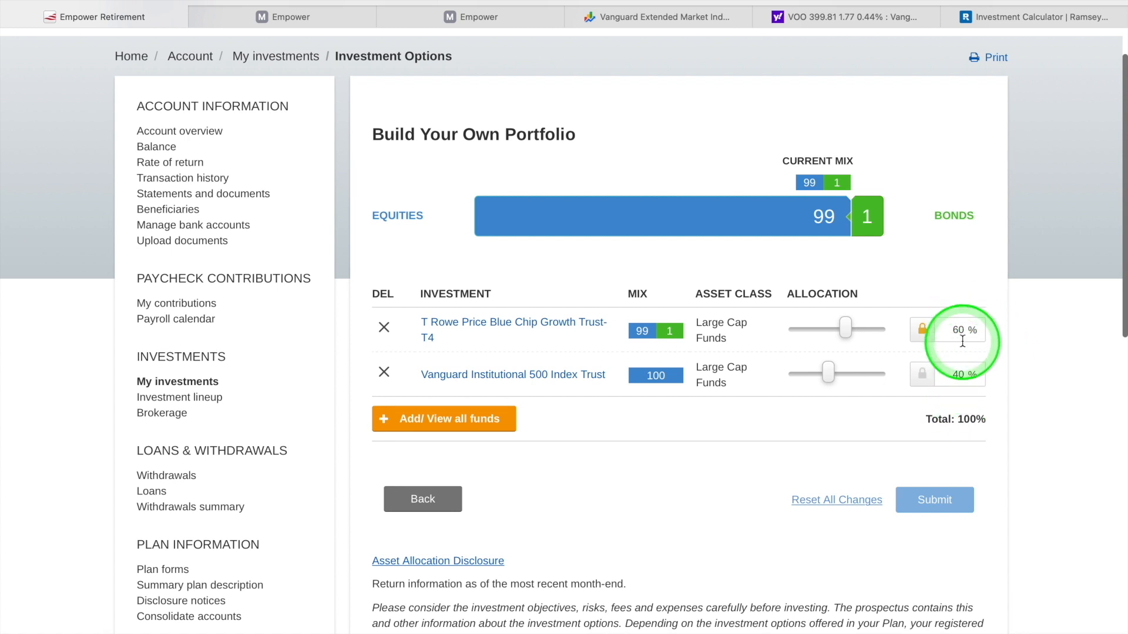
Return both funds to a 50% allocation, then submit and confirm the change for future contributions
left_click(829, 327)
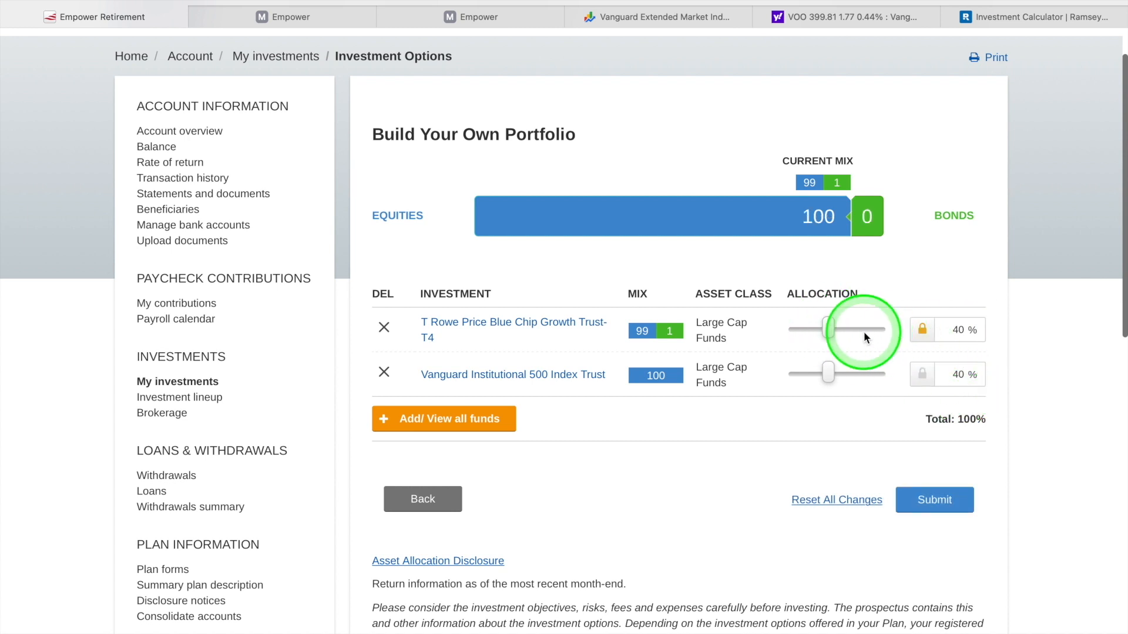
left_click(837, 328)
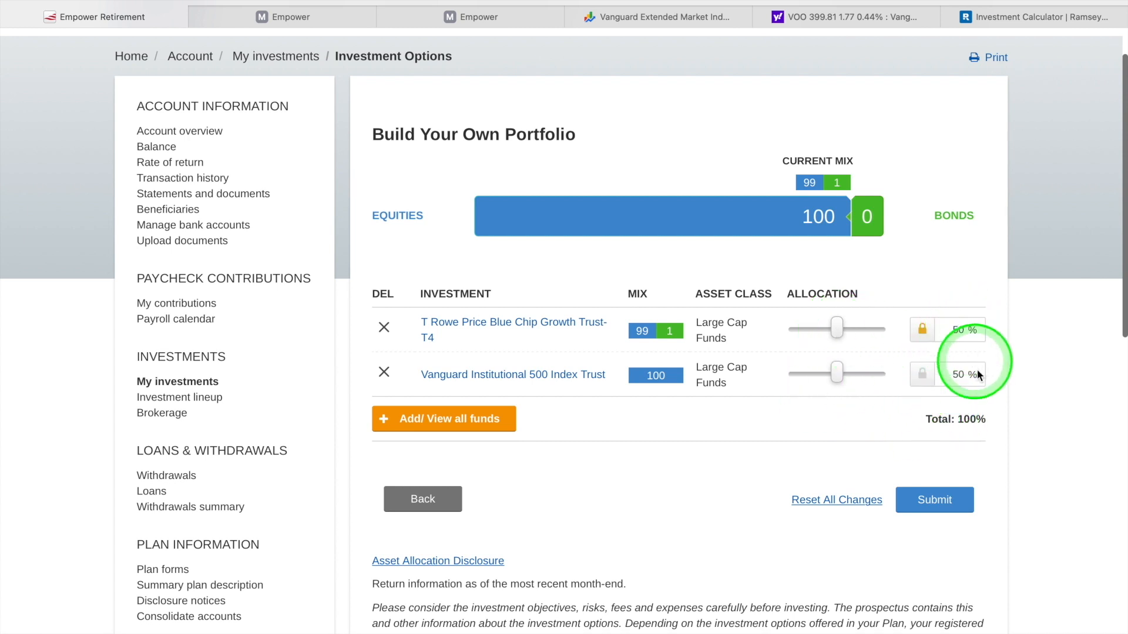
left_click(938, 503)
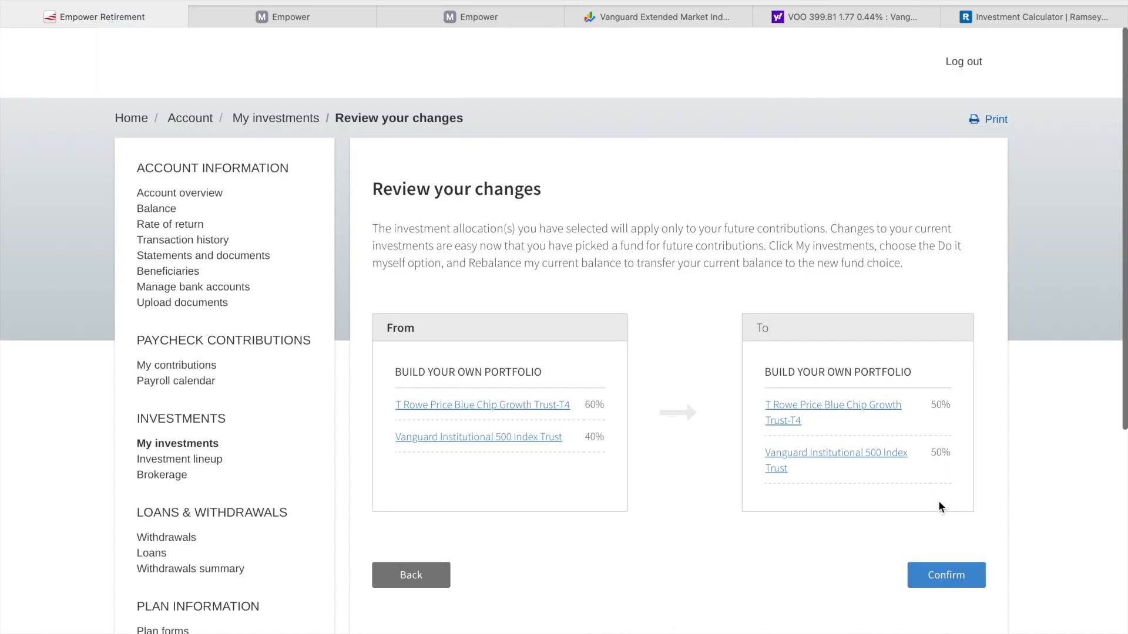
scroll(939, 502, "down", 2)
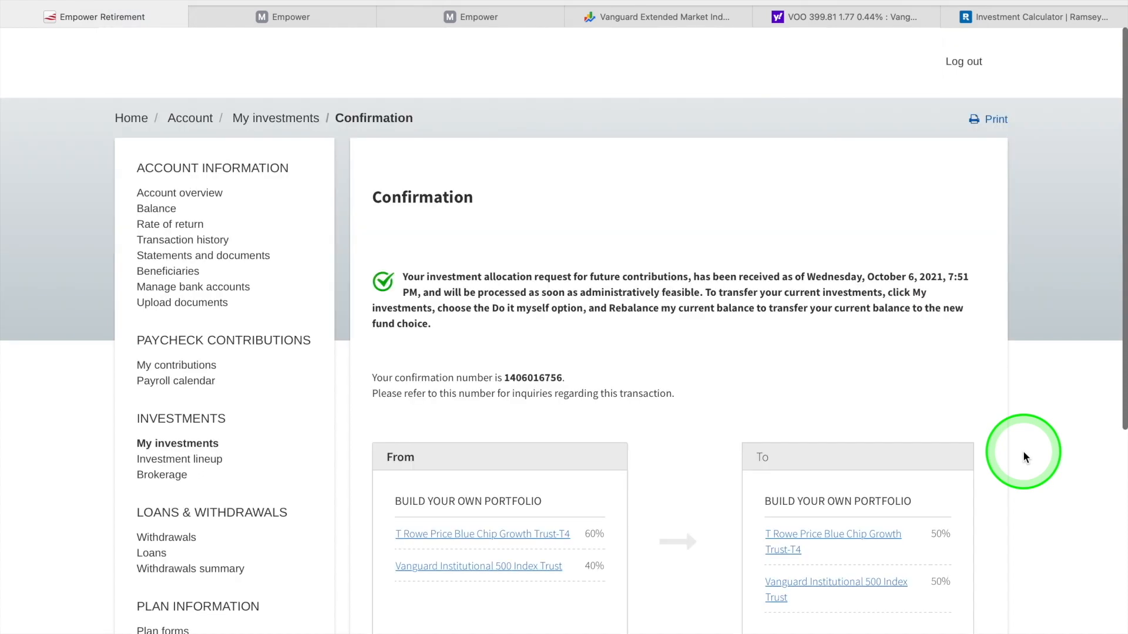
Review the allocation change confirmation and view how future contributions will be invested in My investments
scroll(1025, 456, "down", 2)
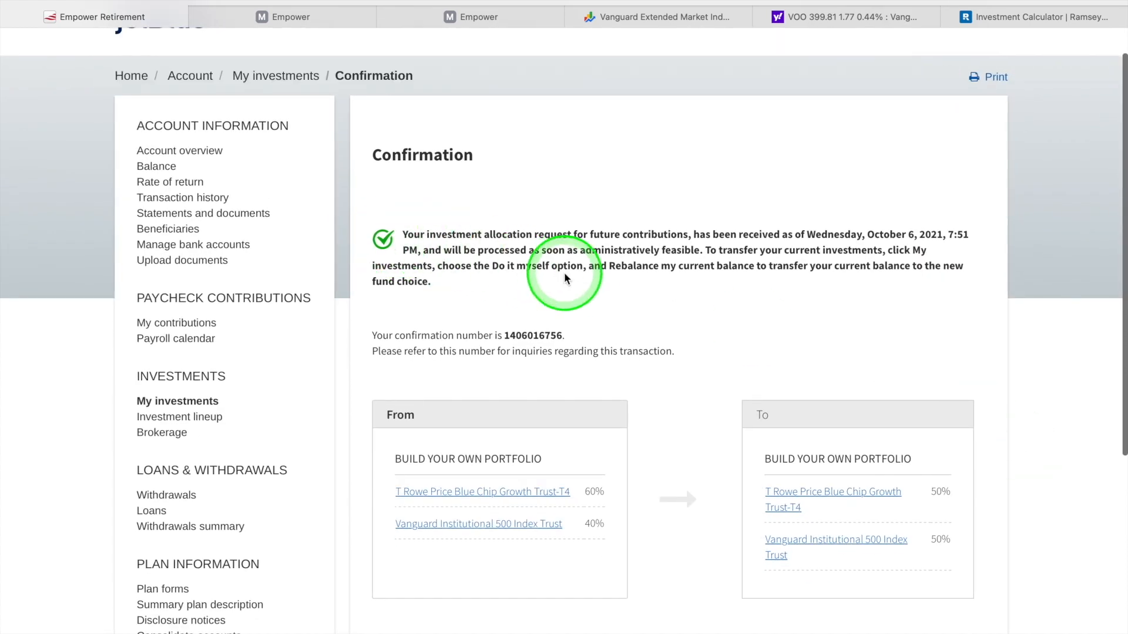
scroll(565, 277, "down", 5)
scroll(565, 277, "up", 5)
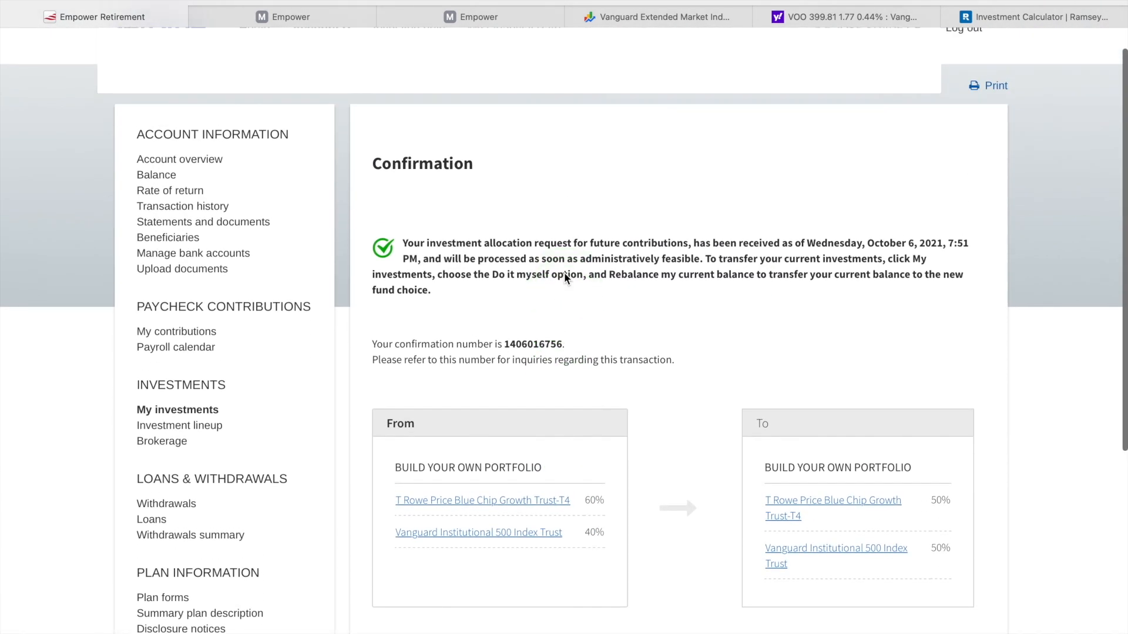
left_click(178, 410)
scroll(1045, 342, "down", 1)
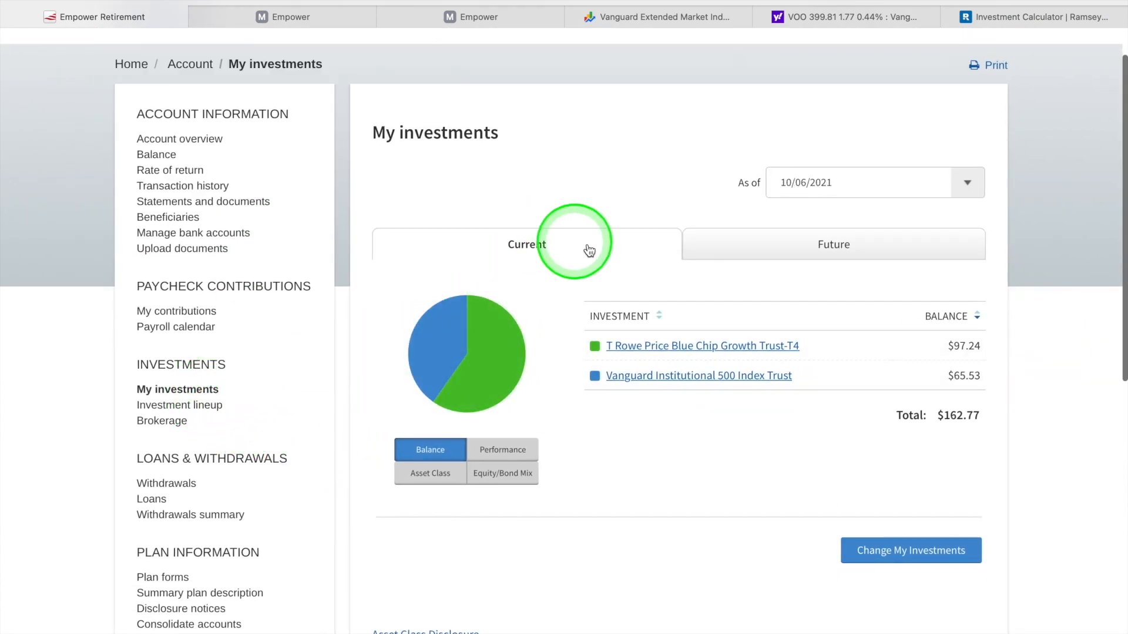
left_click(818, 251)
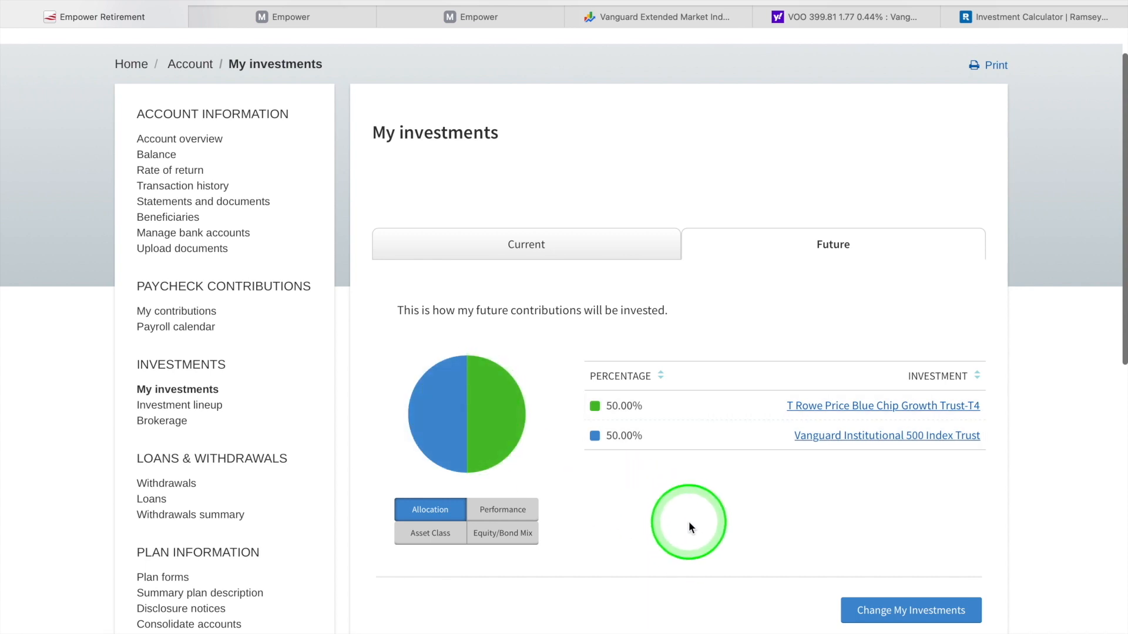
View the 1-year, 5-year and 10-year/life performance of the future investments, then return to their allocation view
scroll(689, 526, "down", 3)
scroll(691, 528, "down", 1)
scroll(691, 528, "up", 1)
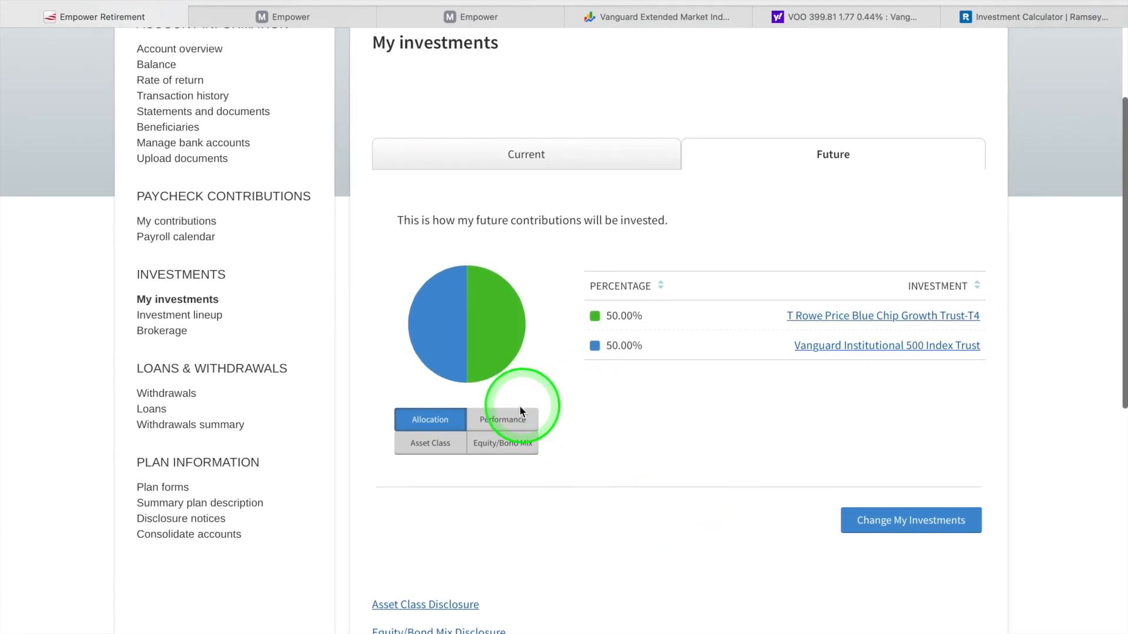
left_click(499, 422)
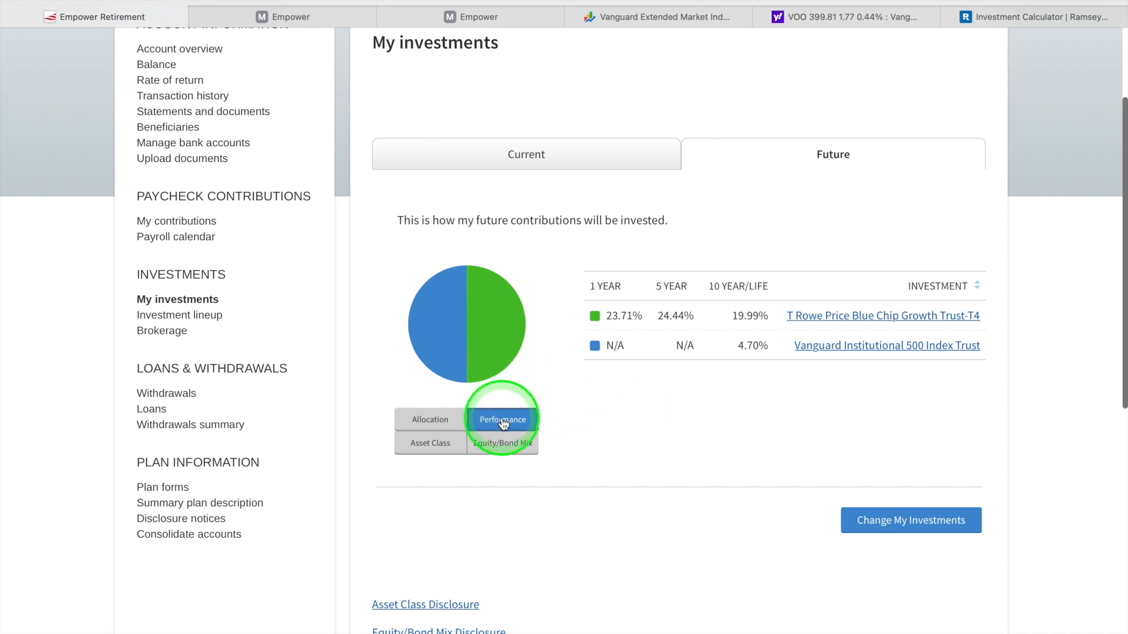
mouse_move(610, 316)
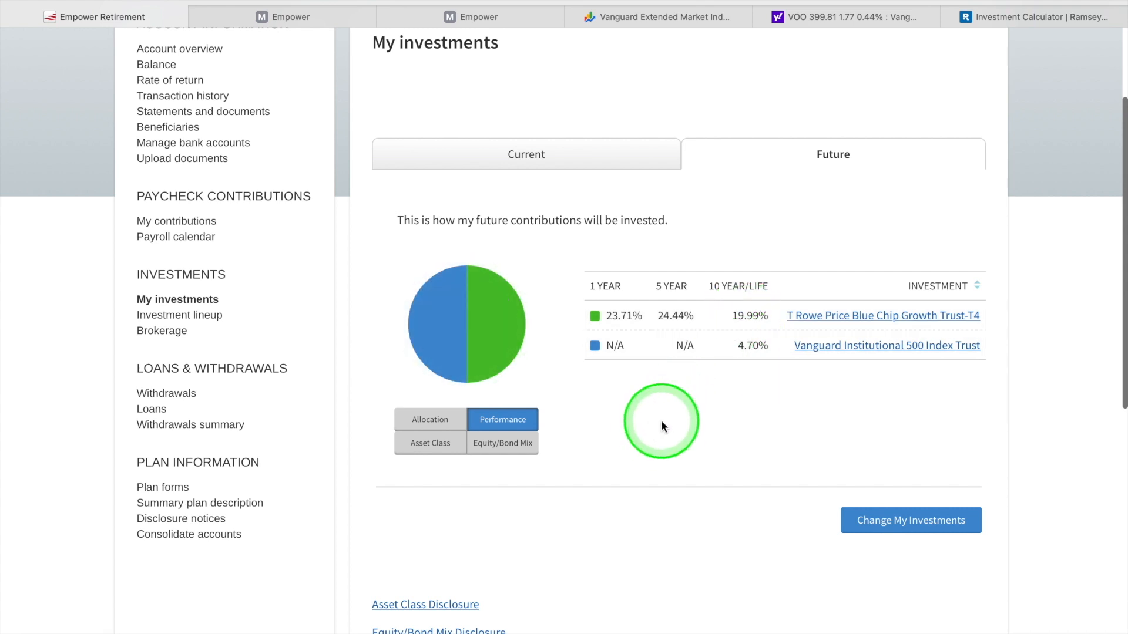
left_click(434, 419)
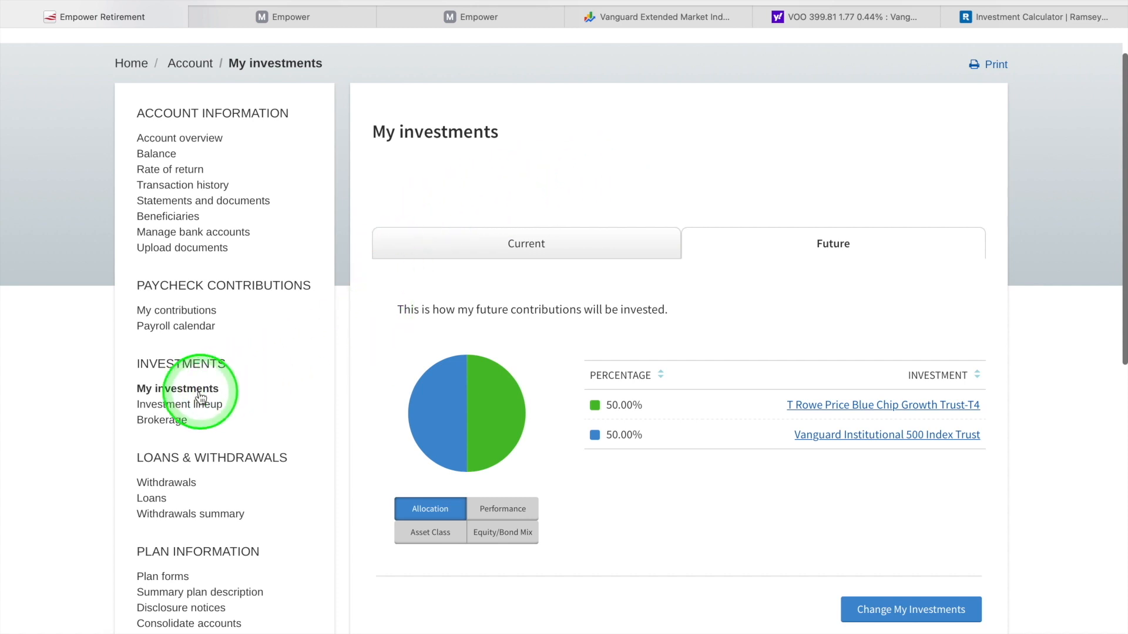
Review the paycheck contributions page, locate the Beneficiaries option, and return to the account overview
left_click(161, 311)
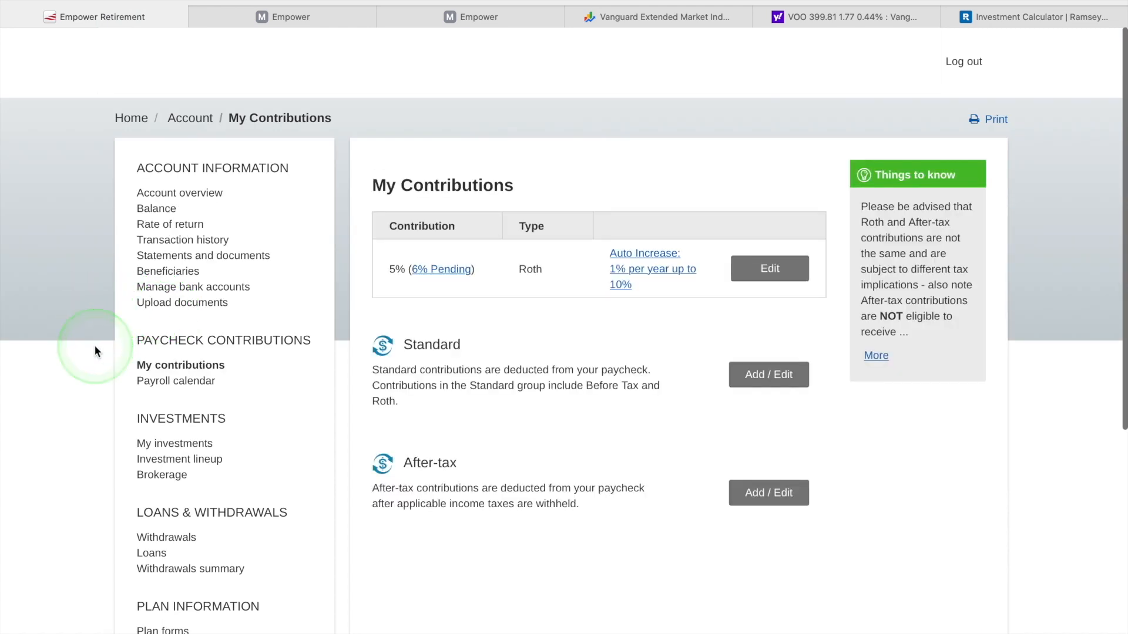
scroll(94, 346, "down", 2)
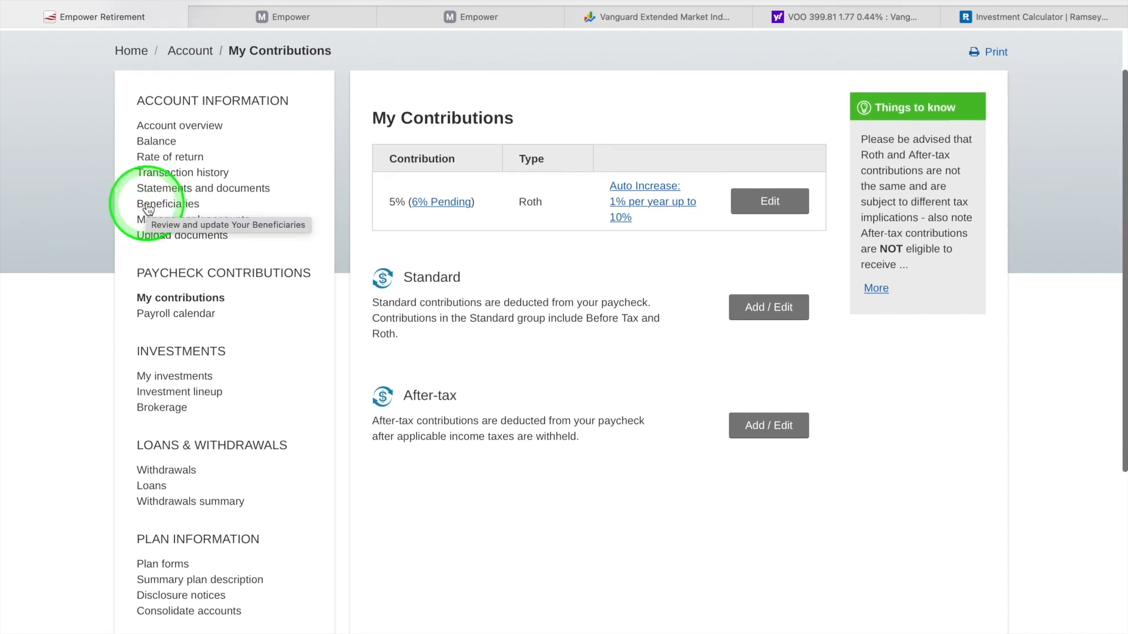
left_click(147, 204)
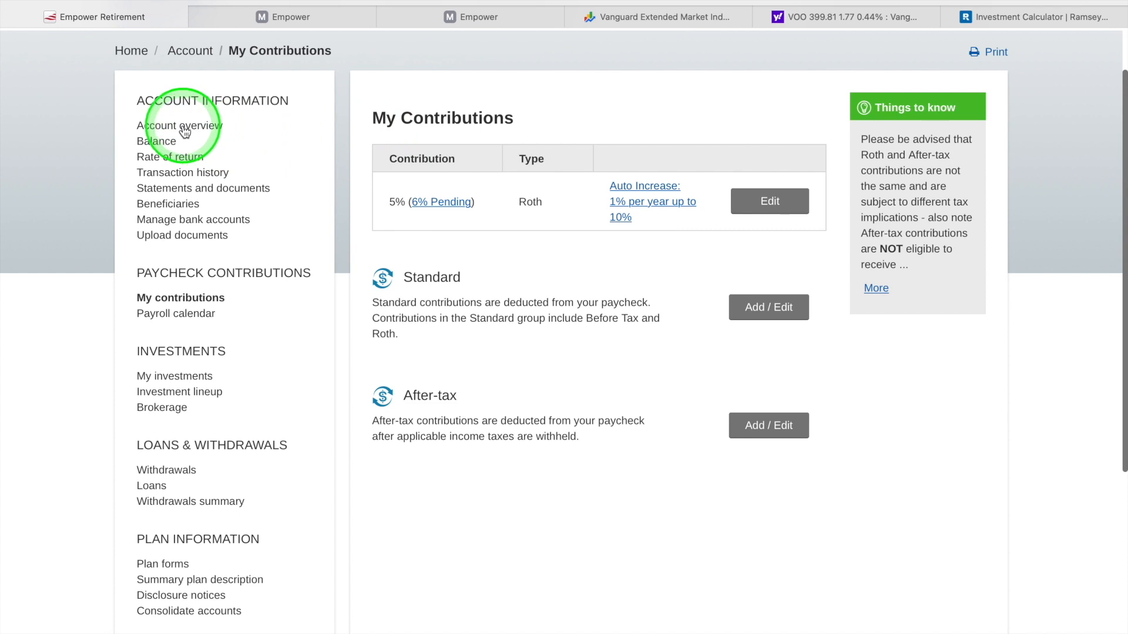
left_click(147, 210)
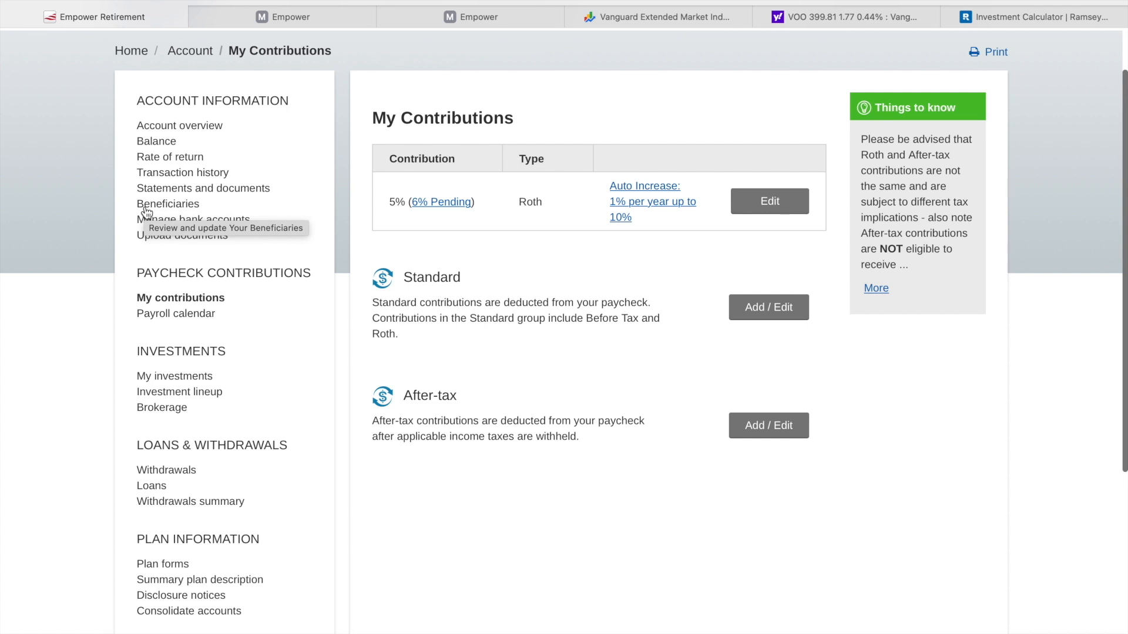
left_click(146, 211)
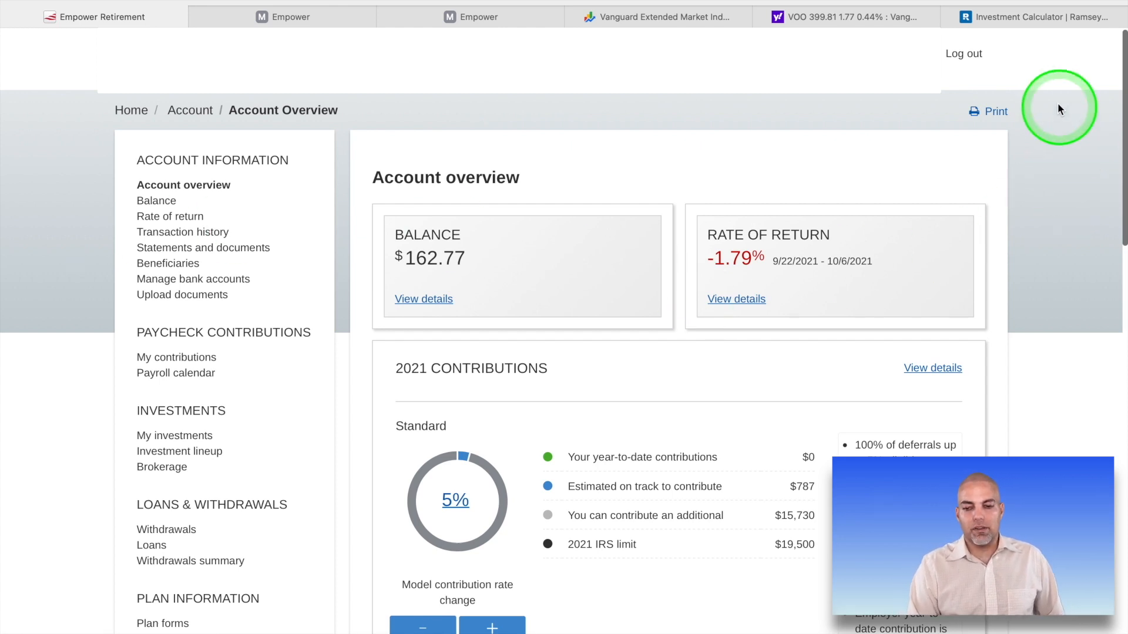
Switch to the Ramsey investment calculator and look over the information fields it requires
left_click(1020, 20)
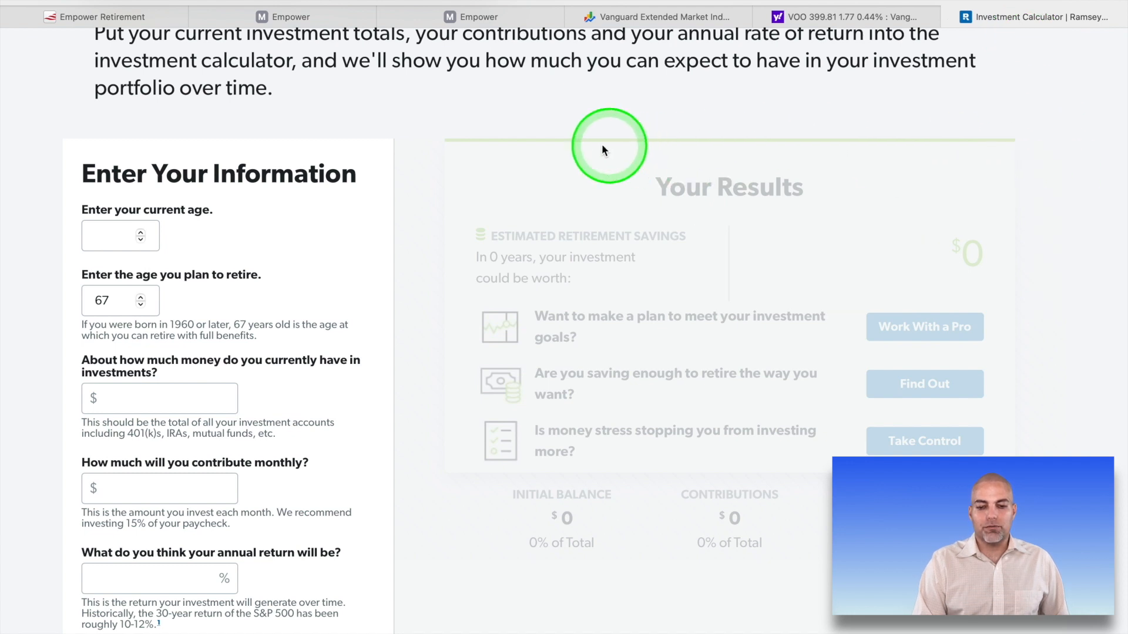
scroll(555, 130, "down", 1)
scroll(554, 127, "down", 3)
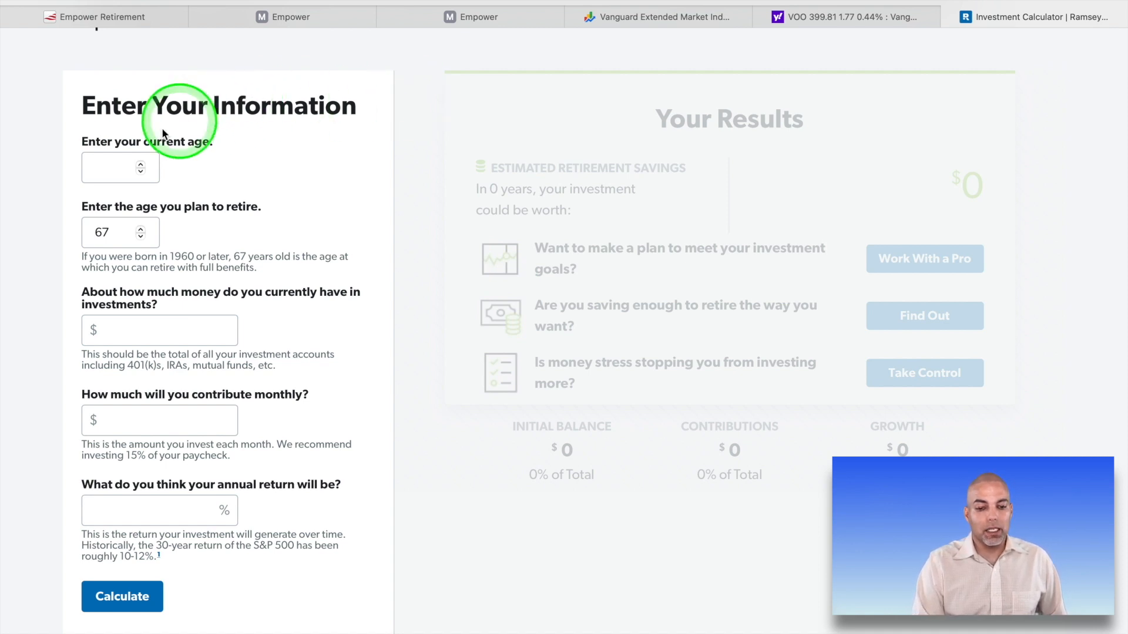
Set the current age to 25 and the planned retirement age to 62
left_click(119, 167)
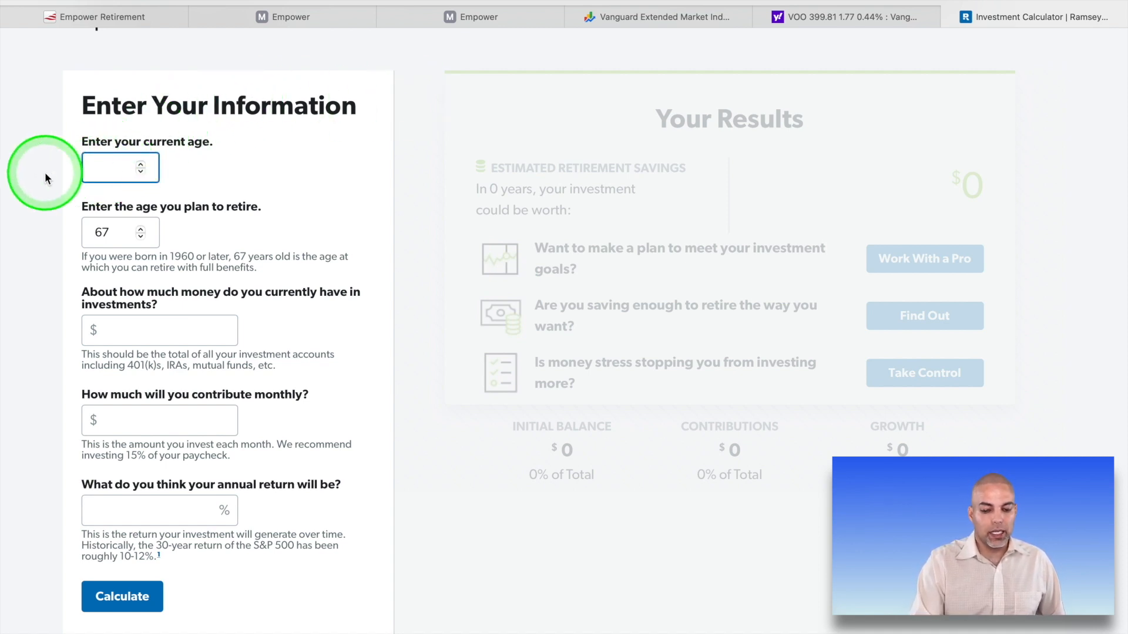
type("25")
left_click(119, 235)
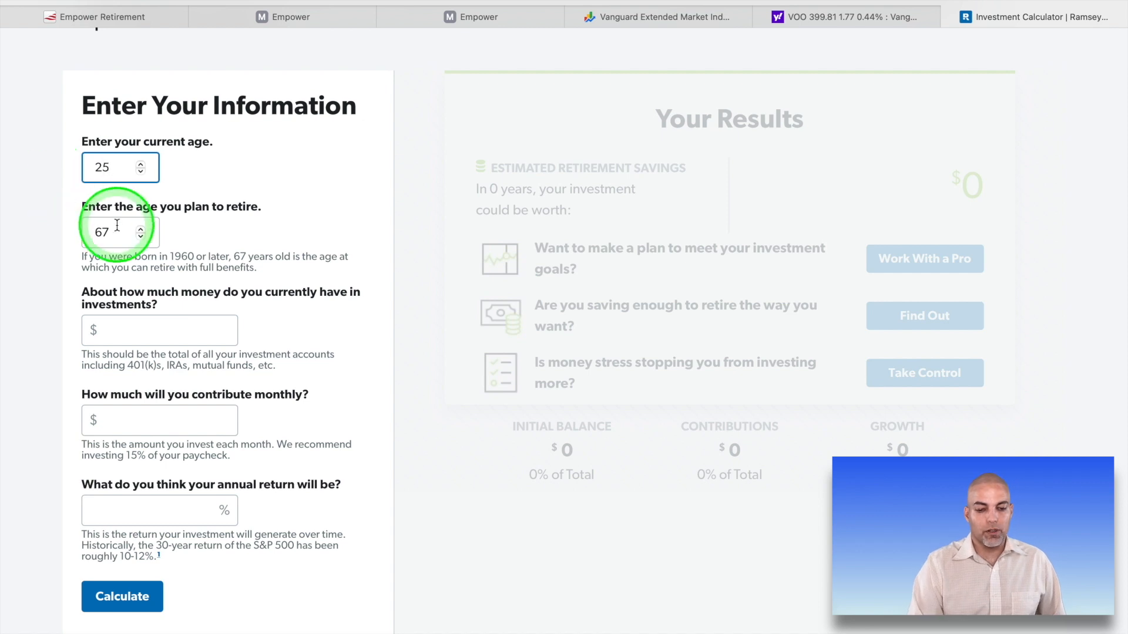
key("BackSpace")
type("2")
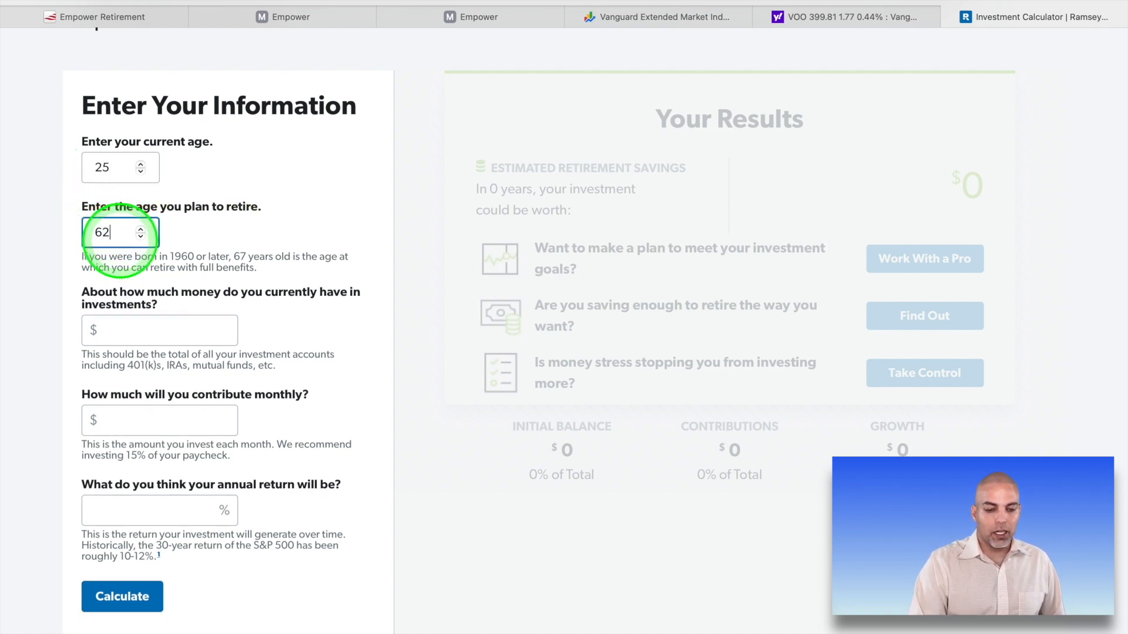
left_click(50, 279)
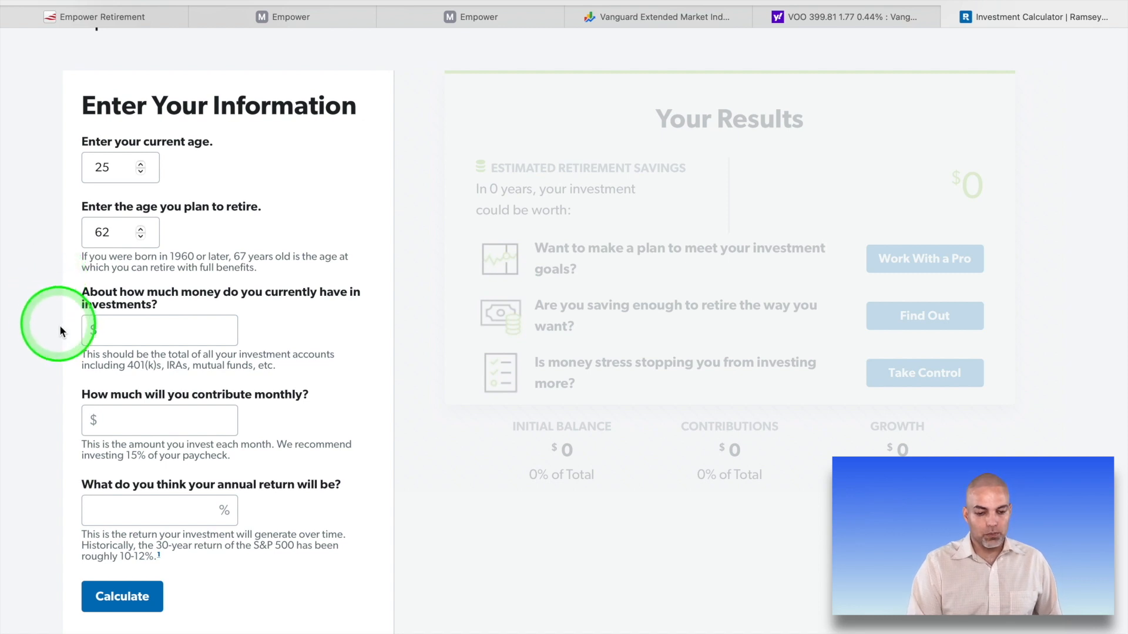
Set the current investments to $0 and the monthly contribution to $500
left_click(124, 330)
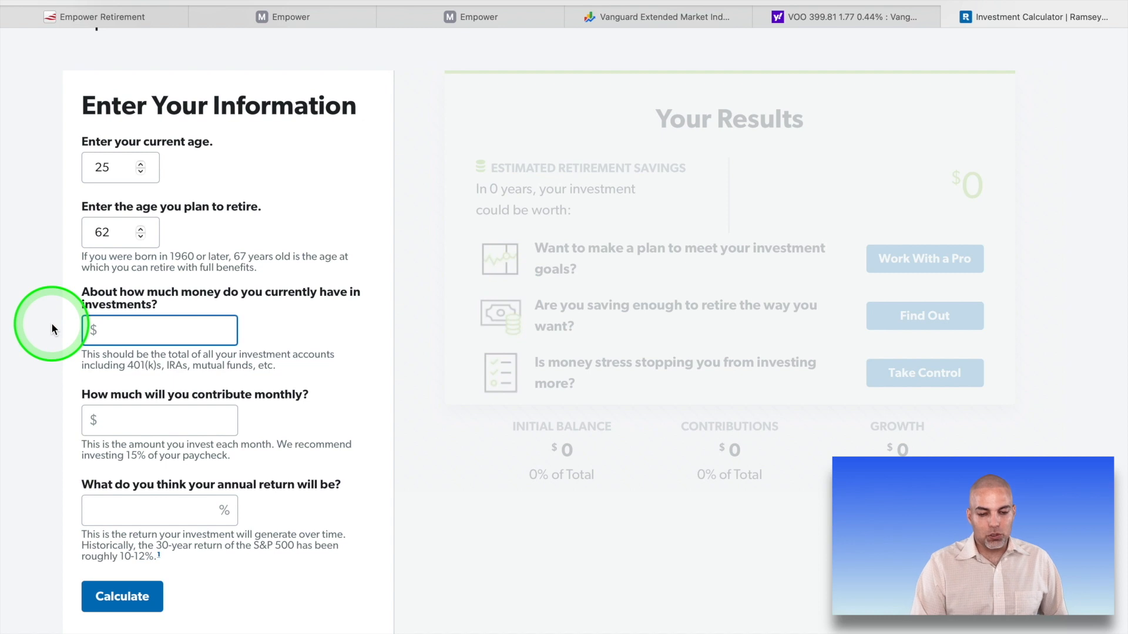
type("0")
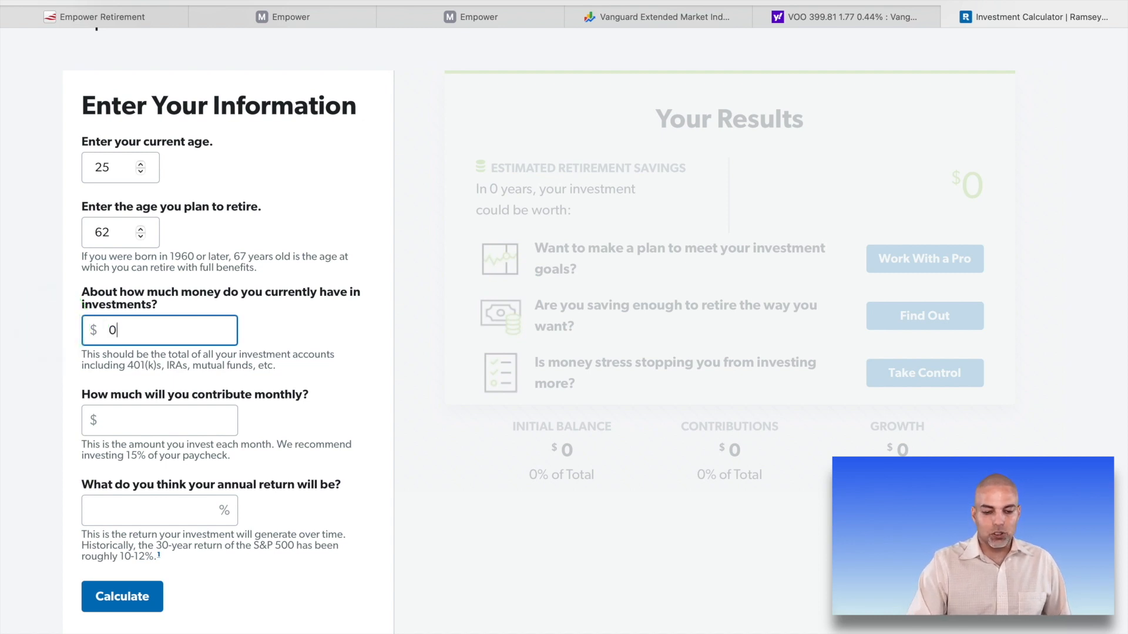
left_click(113, 419)
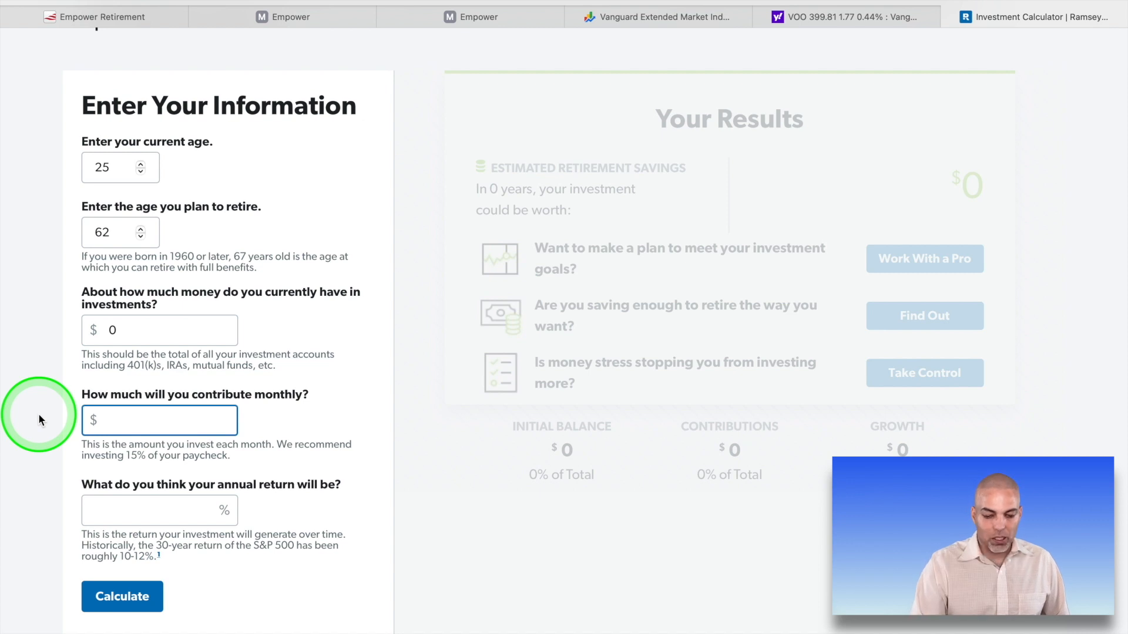
type("500")
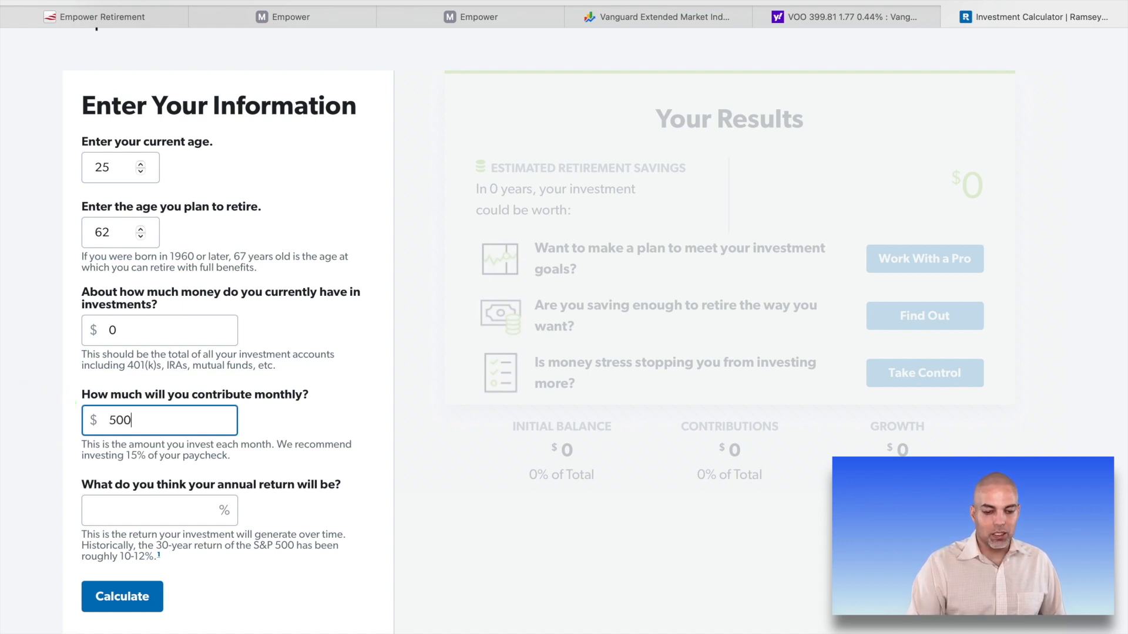
left_click(31, 426)
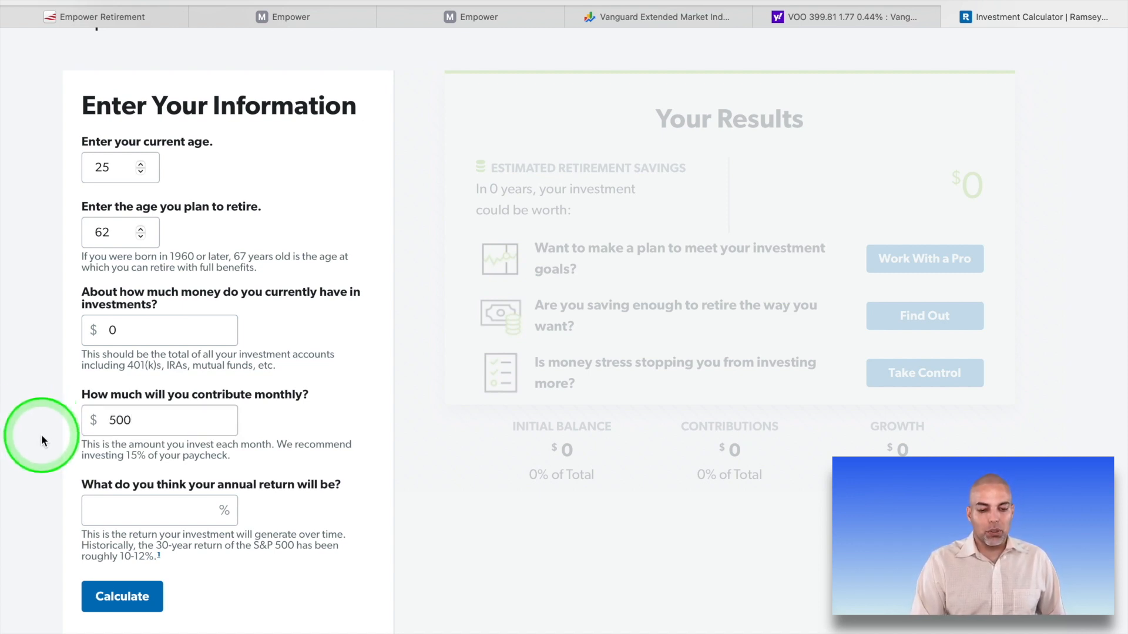
Set the expected annual return to 10% and calculate the estimated retirement savings
scroll(52, 437, "down", 2)
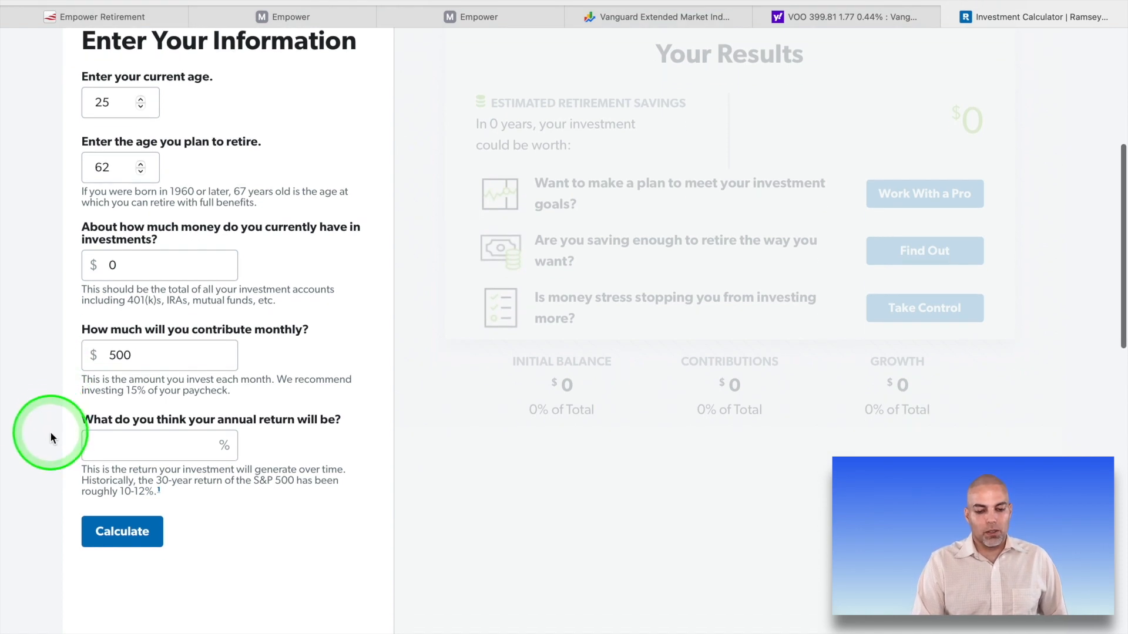
left_click(109, 451)
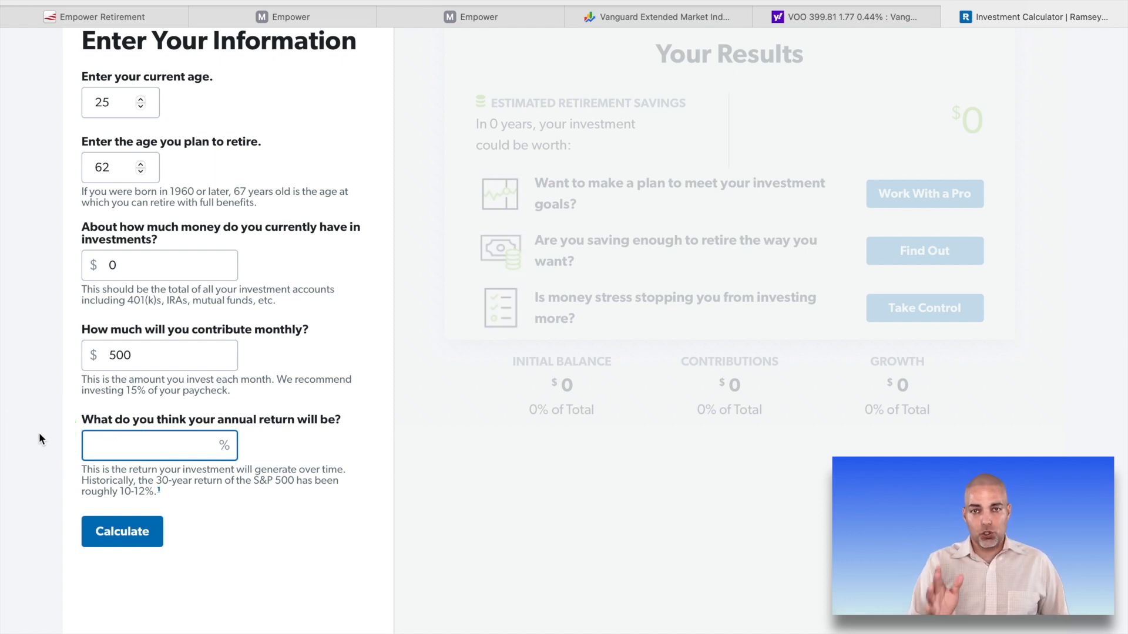
type("10")
left_click(30, 492)
left_click(114, 537)
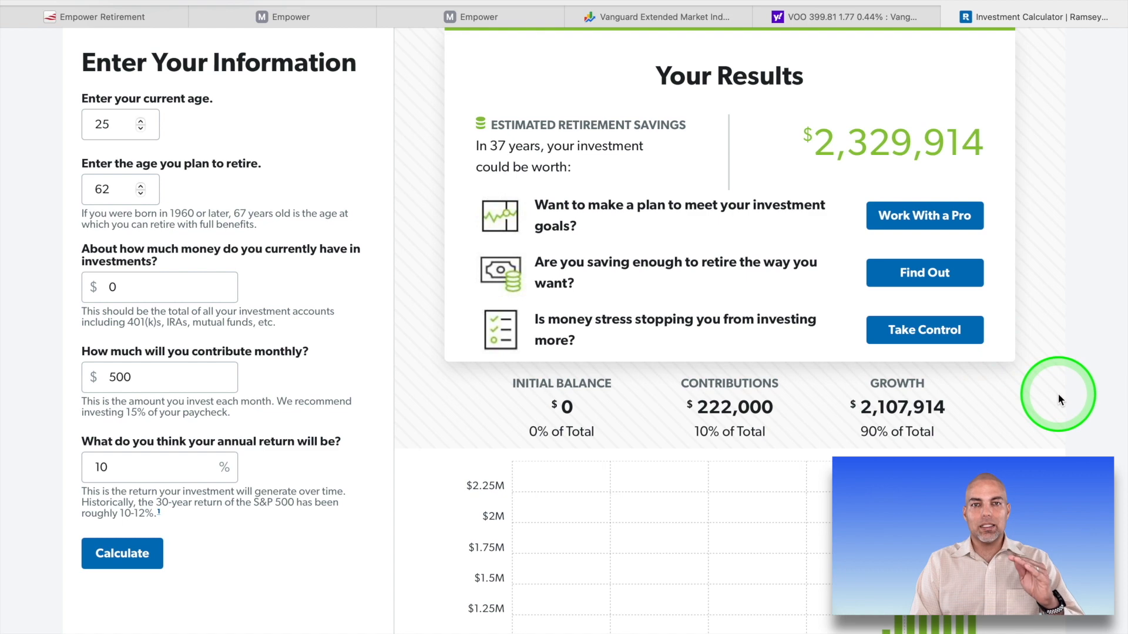
Examine the estimated savings, the split between contributions and growth, and the year-by-year growth chart
scroll(1059, 398, "down", 2)
scroll(1059, 399, "up", 1)
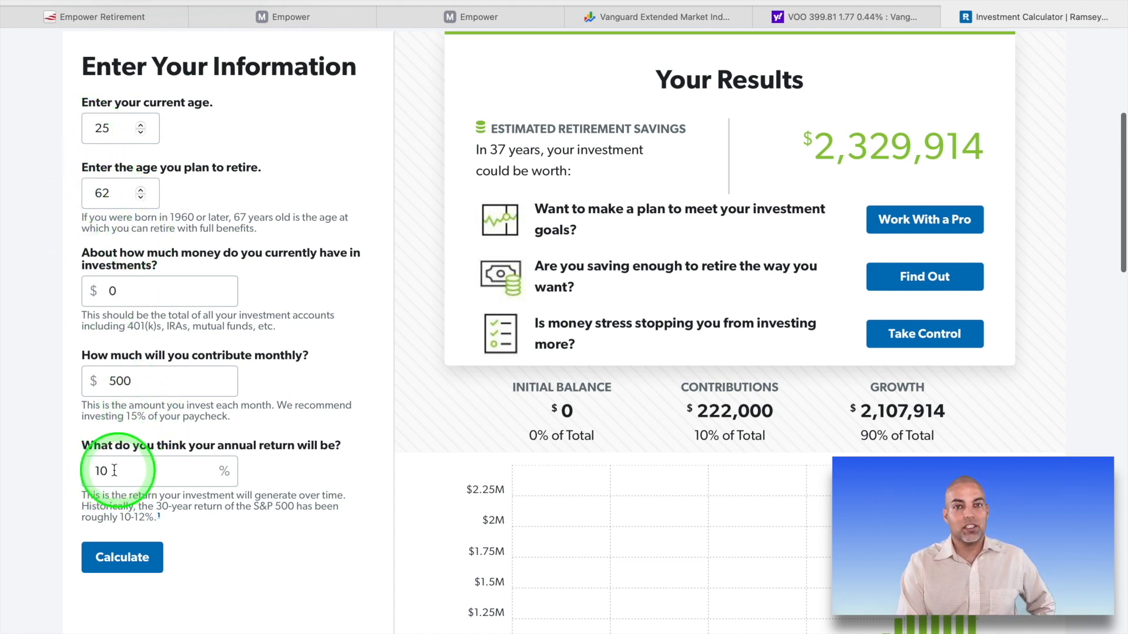
scroll(412, 447, "down", 1)
scroll(411, 446, "down", 4)
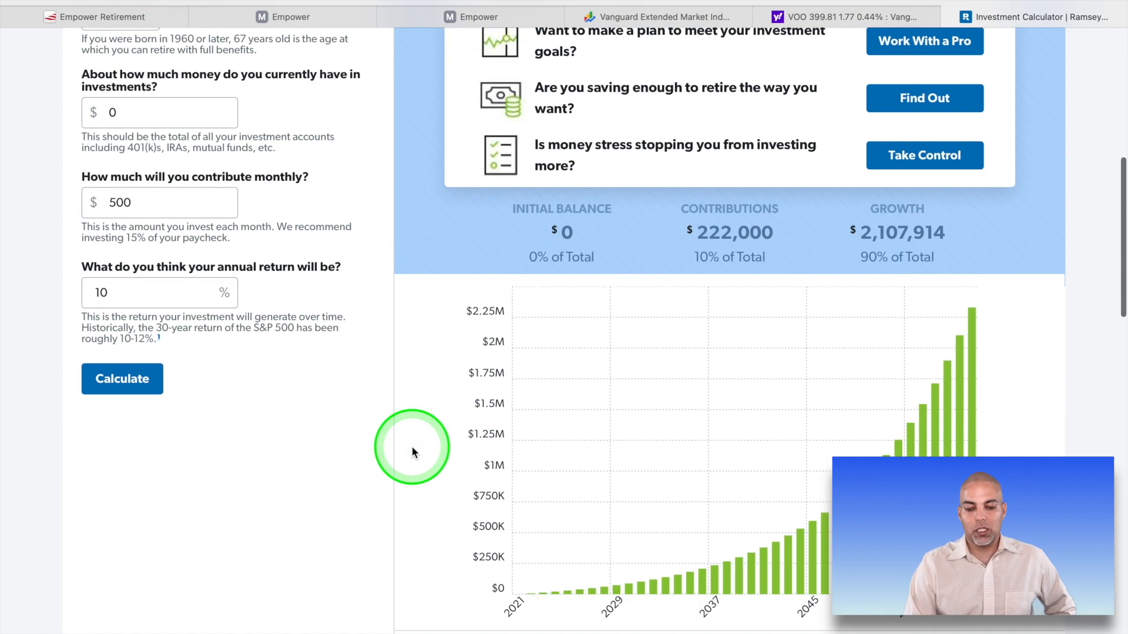
mouse_move(873, 455)
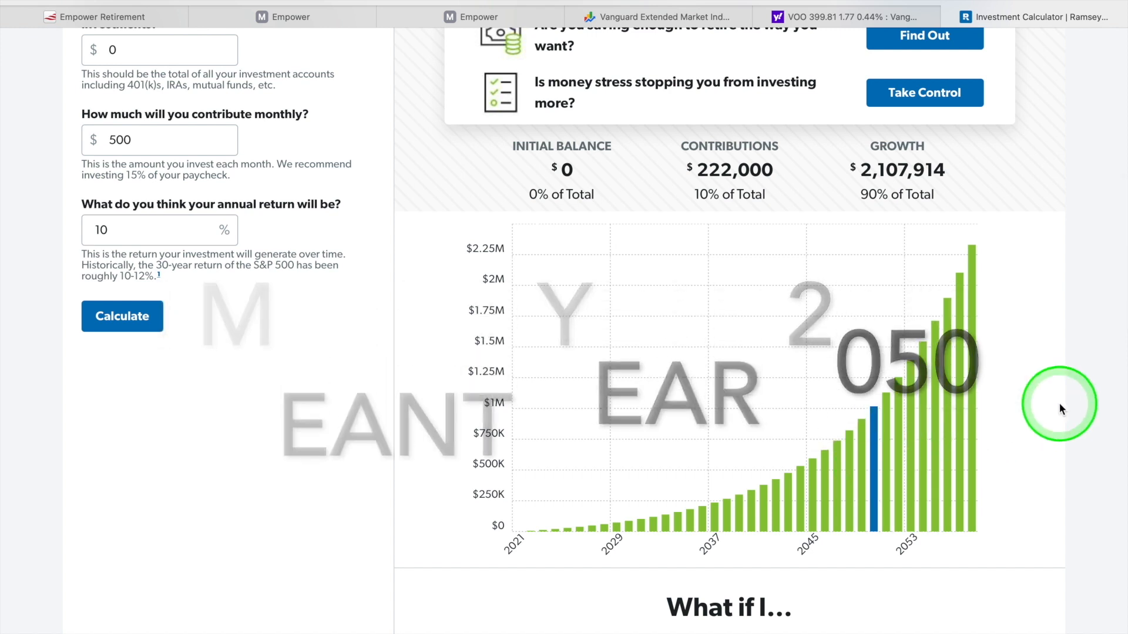
scroll(1060, 406, "up", 5)
scroll(1059, 406, "up", 1)
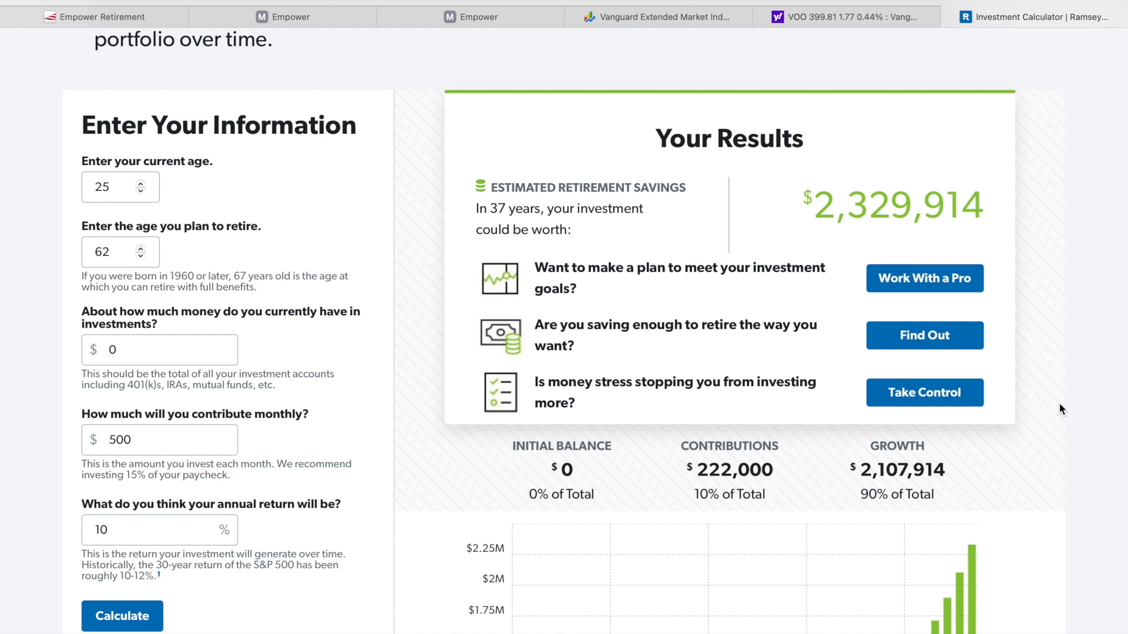
scroll(1059, 403, "down", 2)
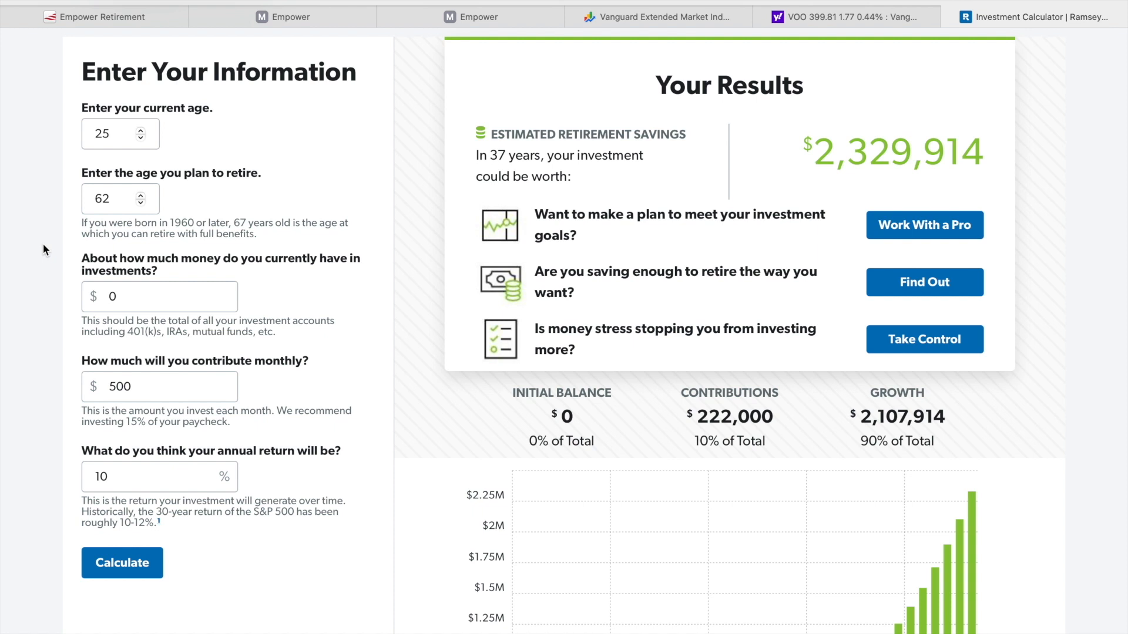
Go over the second scenario's entries for current age, retirement age, current investments, monthly contribution and annual return
left_click(110, 111)
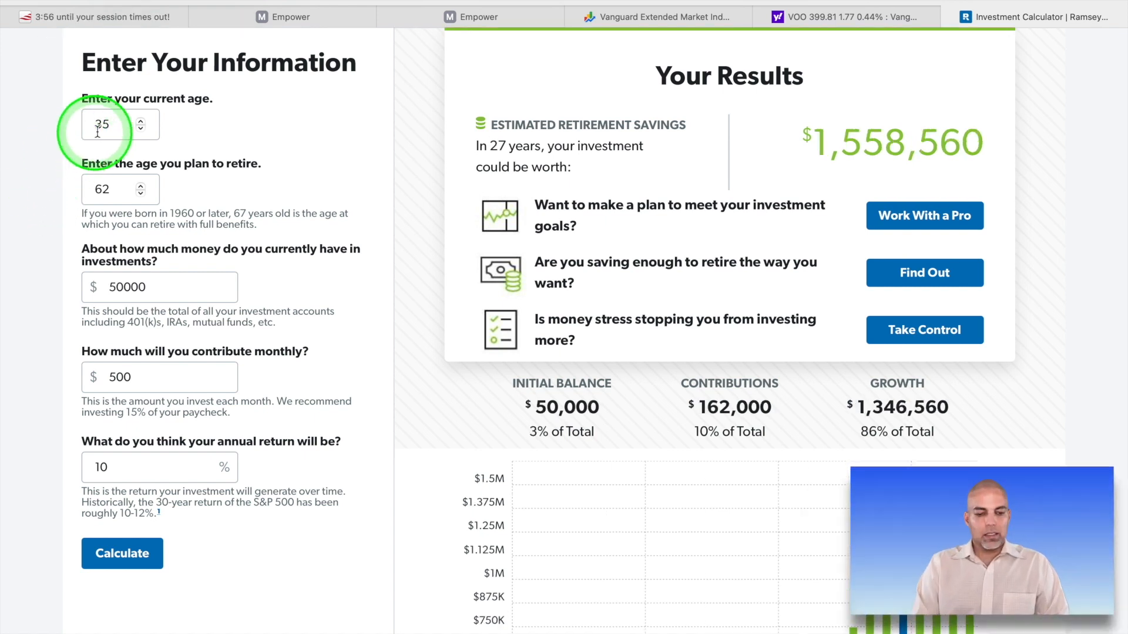
left_click(115, 125)
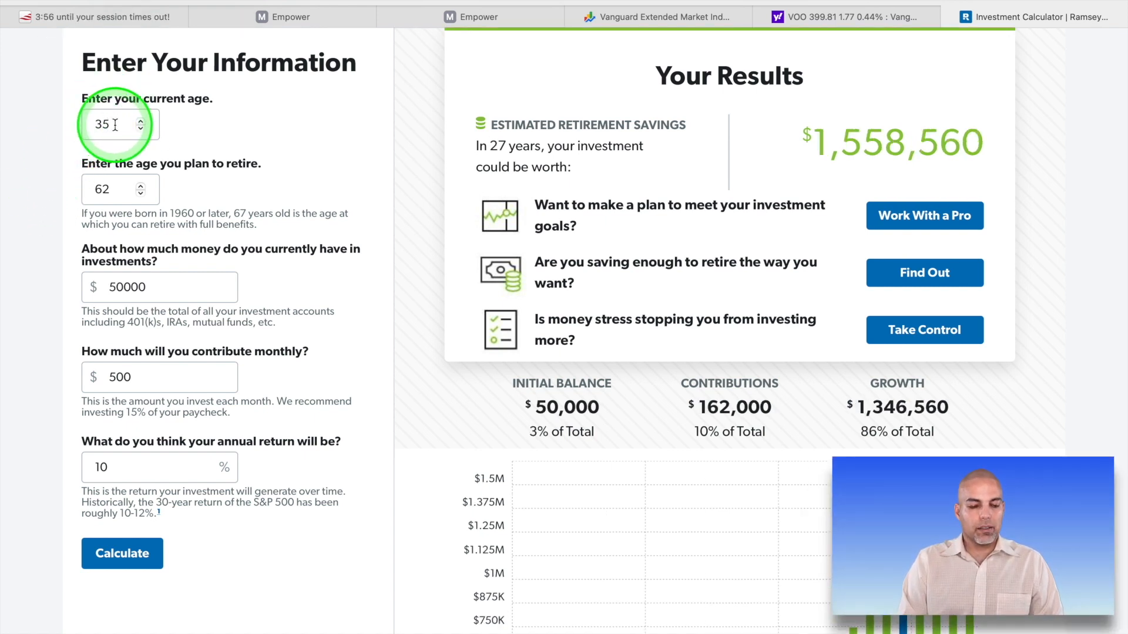
left_click(114, 131)
left_click(121, 191)
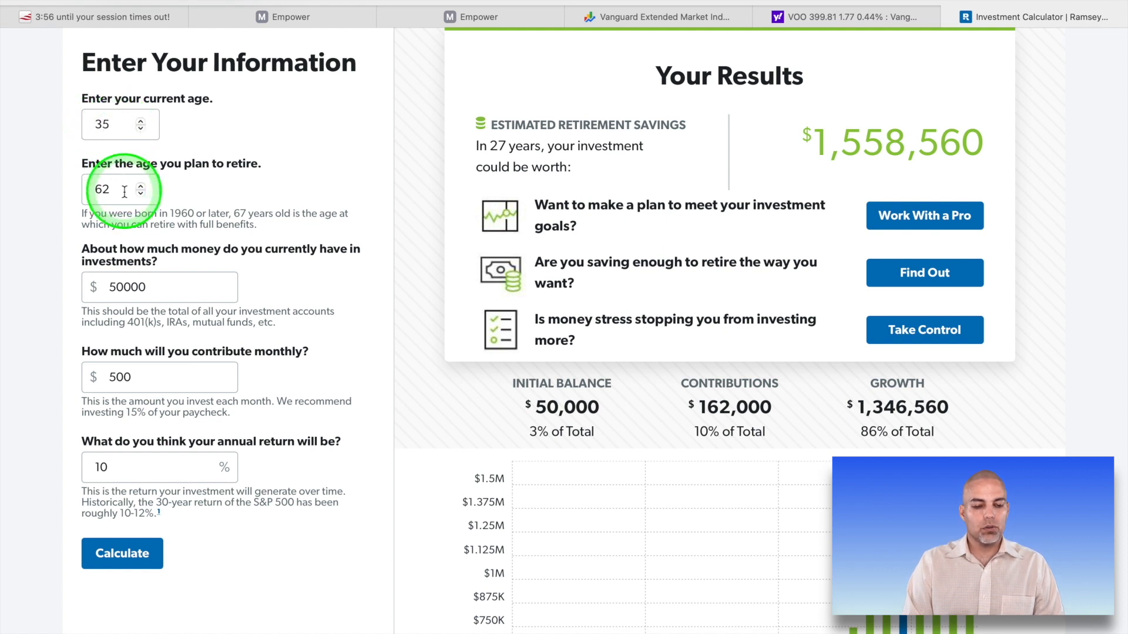
left_click(115, 291)
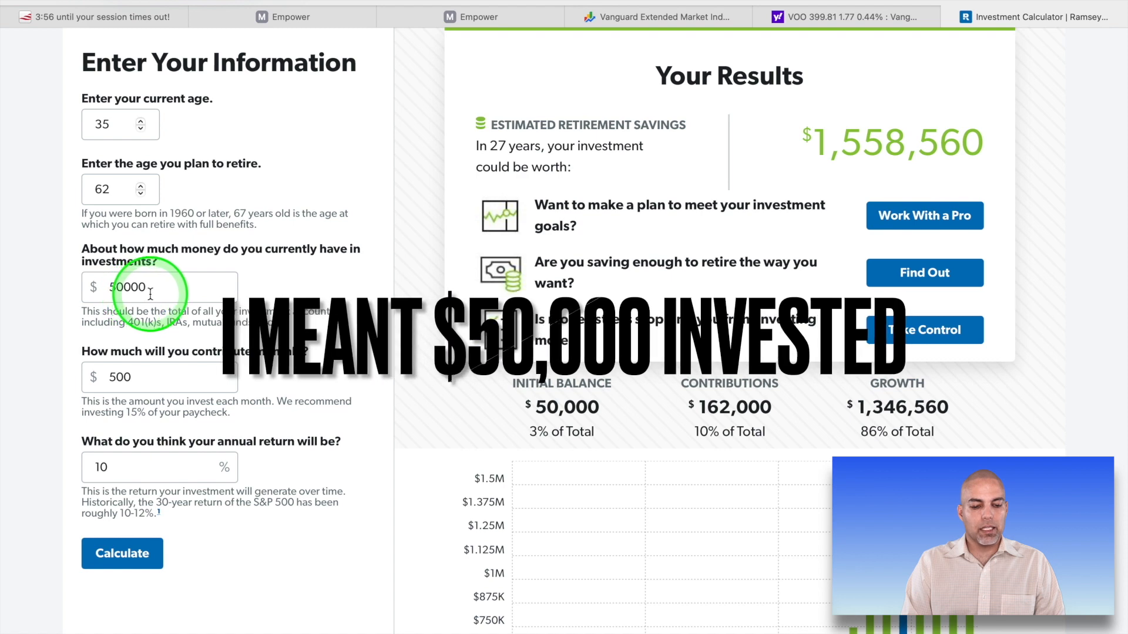
left_click(134, 378)
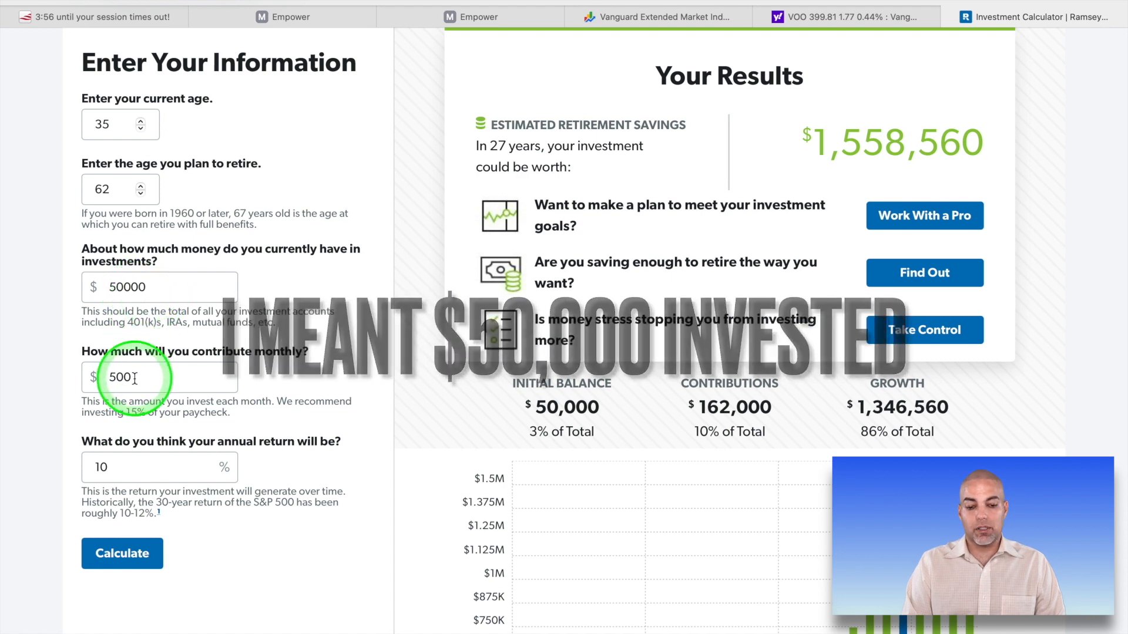
left_click(124, 468)
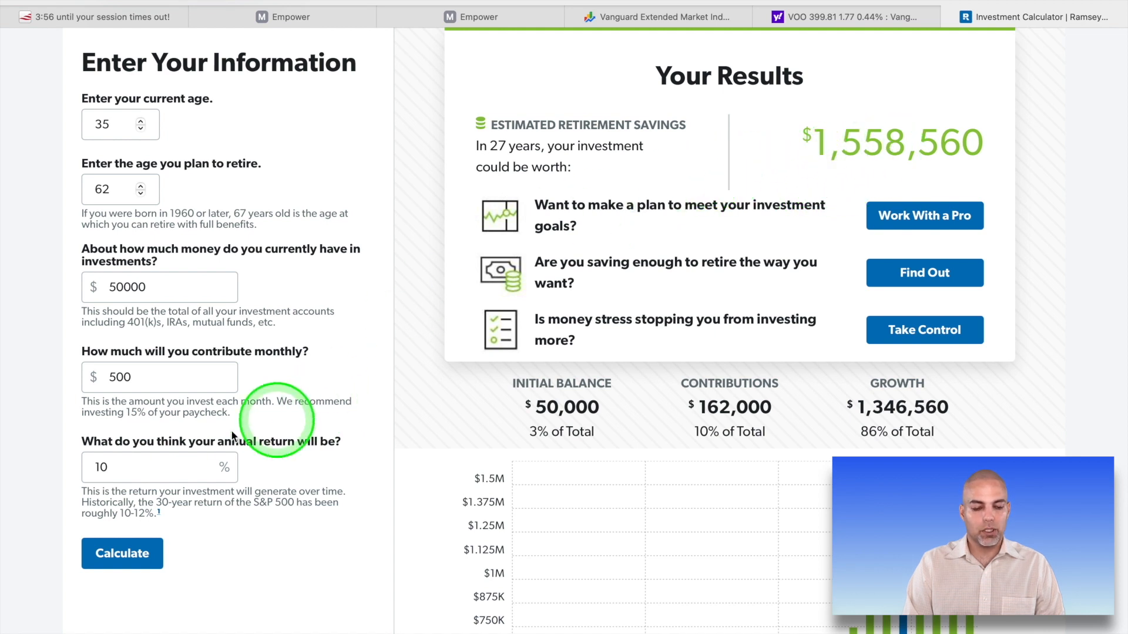
Set the current investments to $40,000 and recalculate the estimated retirement savings
left_click(118, 288)
key("BackSpace")
type("4")
left_click(65, 313)
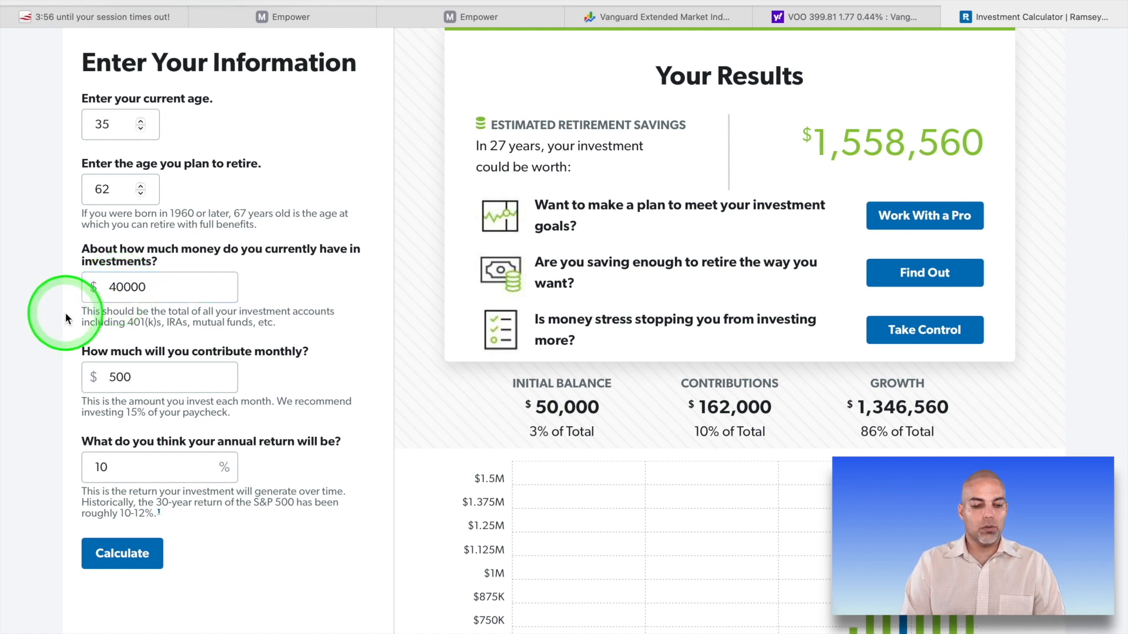
left_click(125, 556)
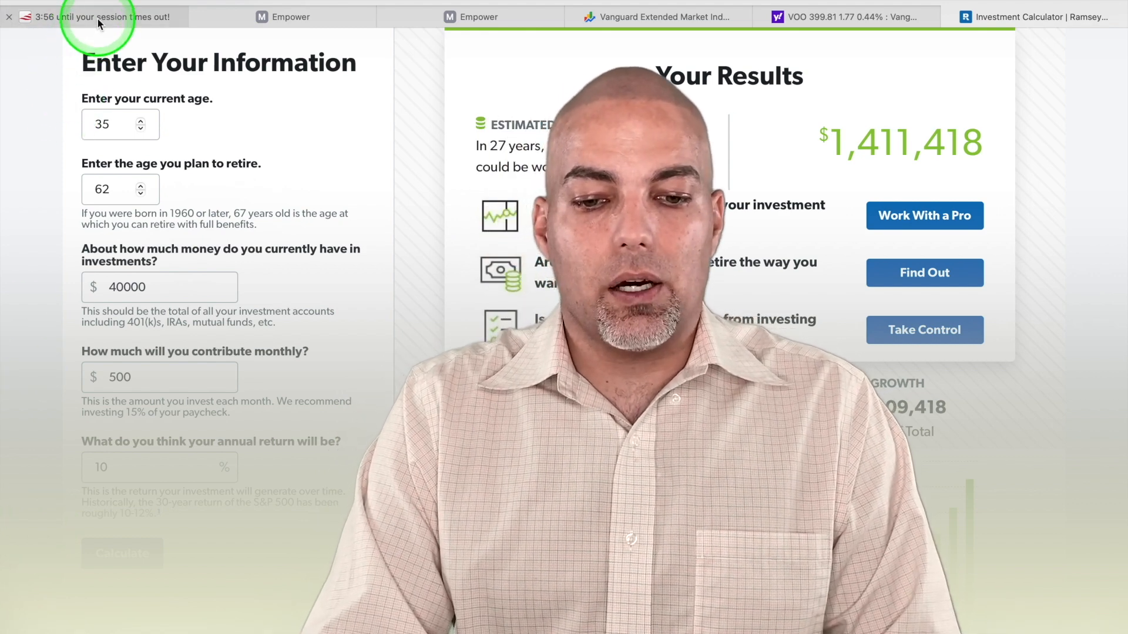
mouse_move(96, 18)
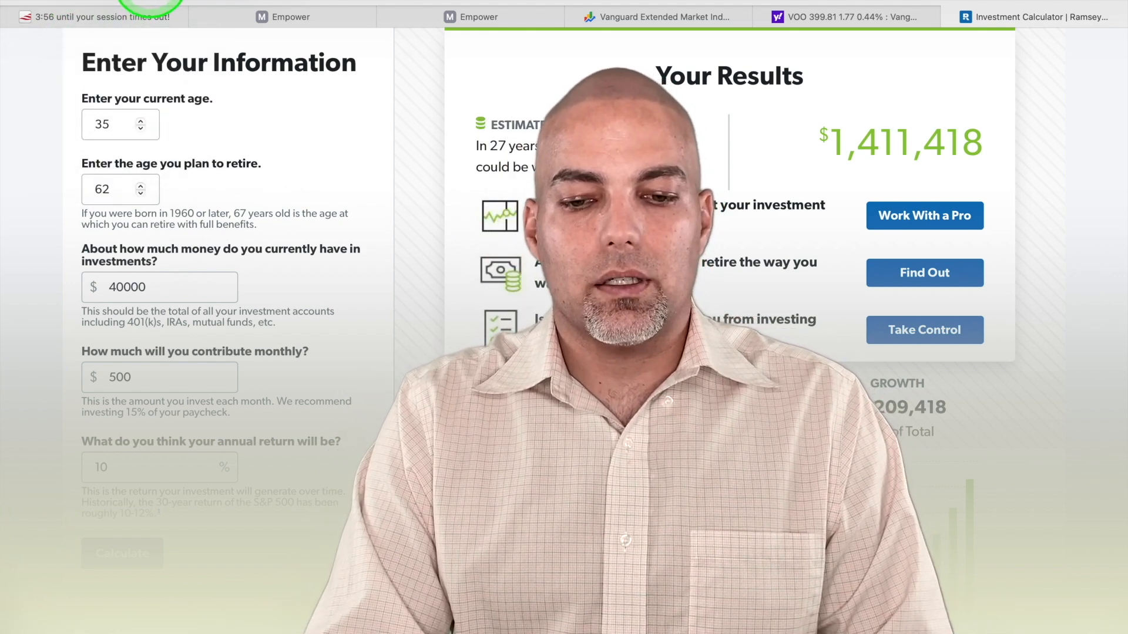